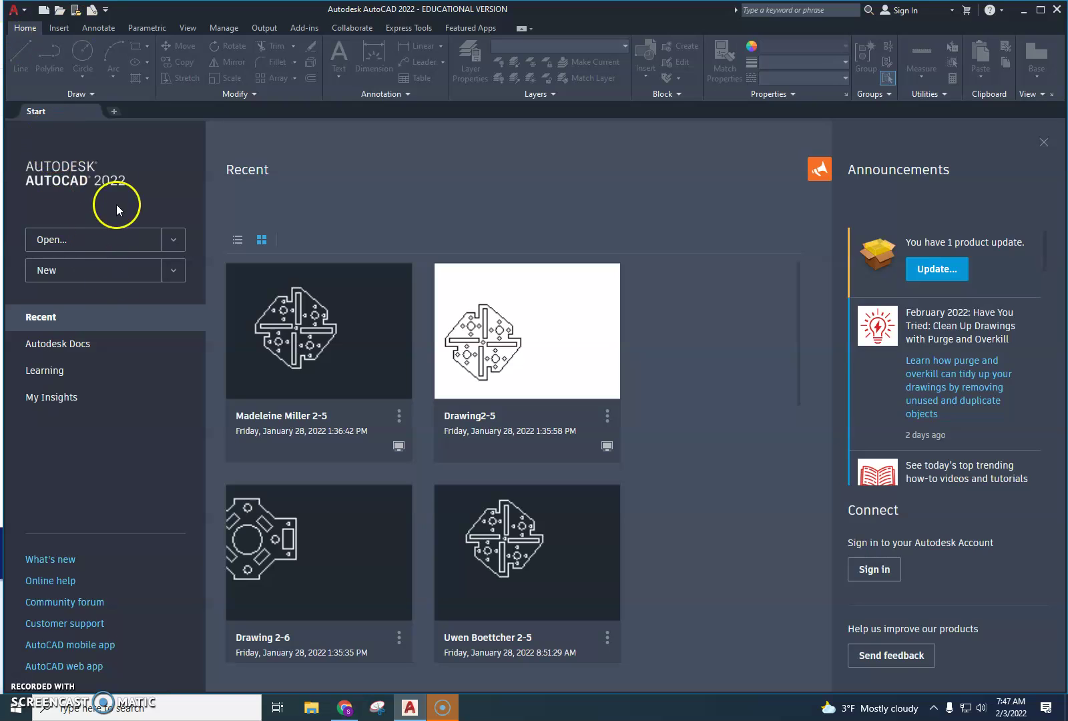
Create a new blank drawing, Drawing1, from the acad template
click(19, 10)
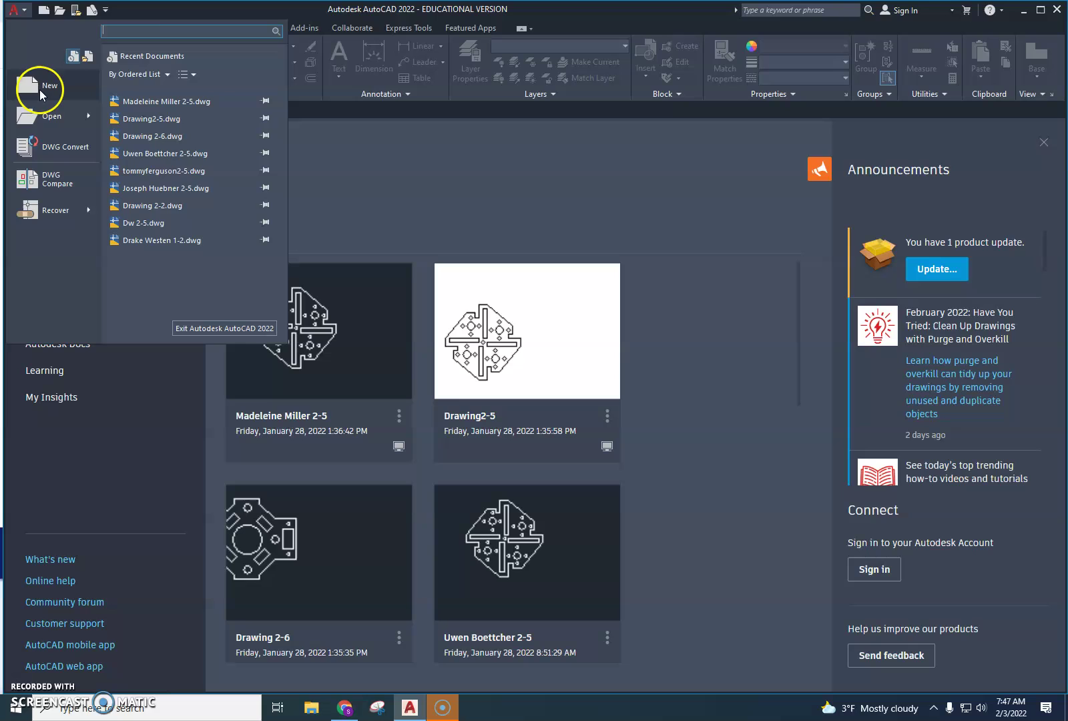
click(40, 89)
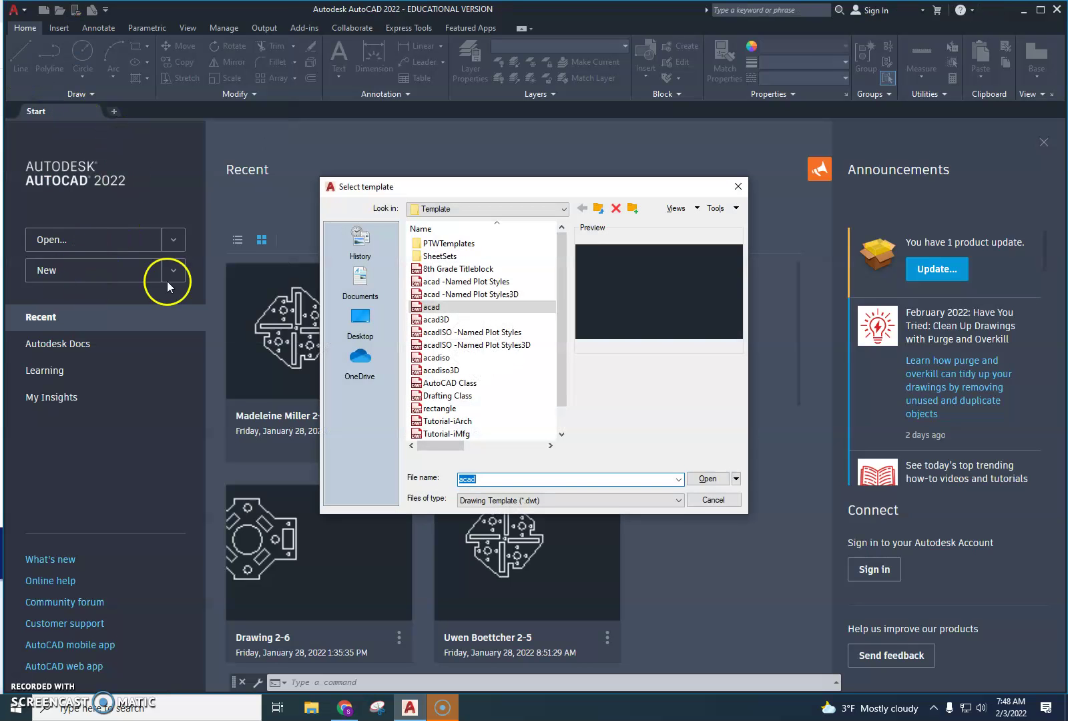
double_click(434, 307)
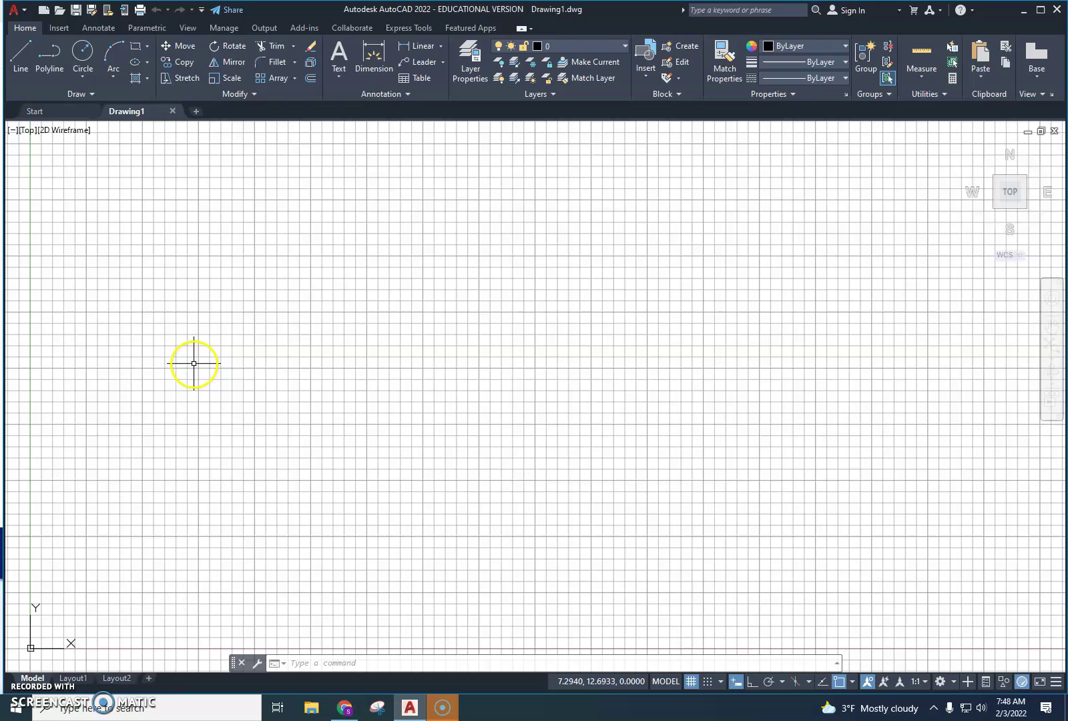
Turn off annotation visibility and object snap, turn on snap mode with the grid showing, and start LINE
click(867, 681)
click(839, 680)
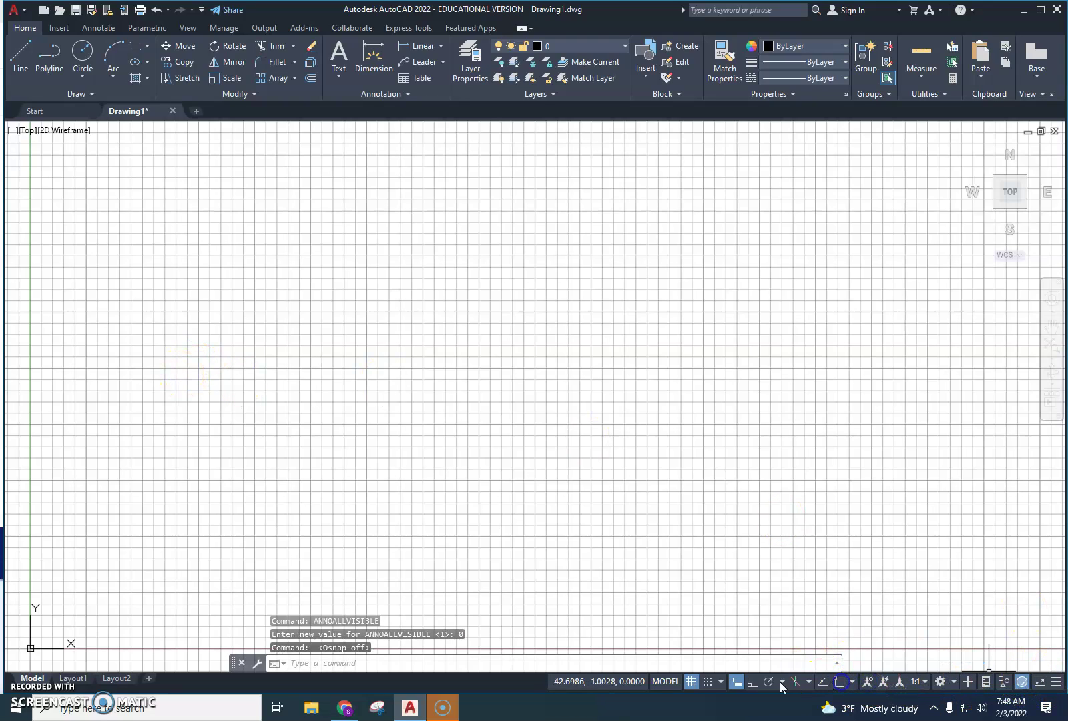
click(708, 681)
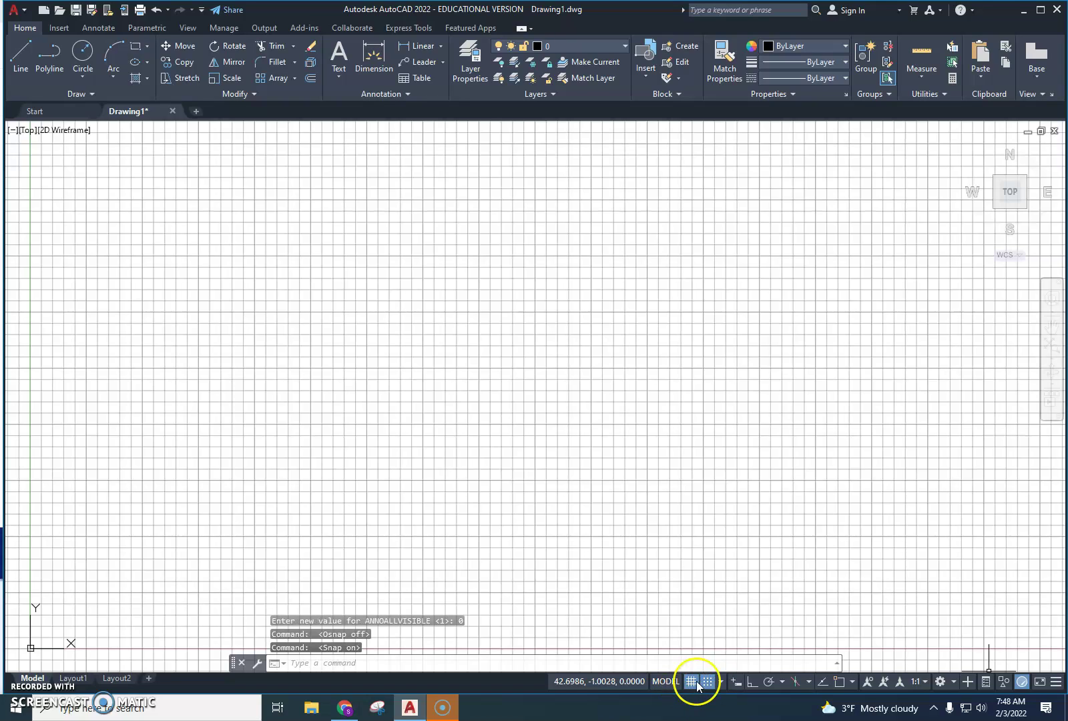
click(691, 680)
click(690, 681)
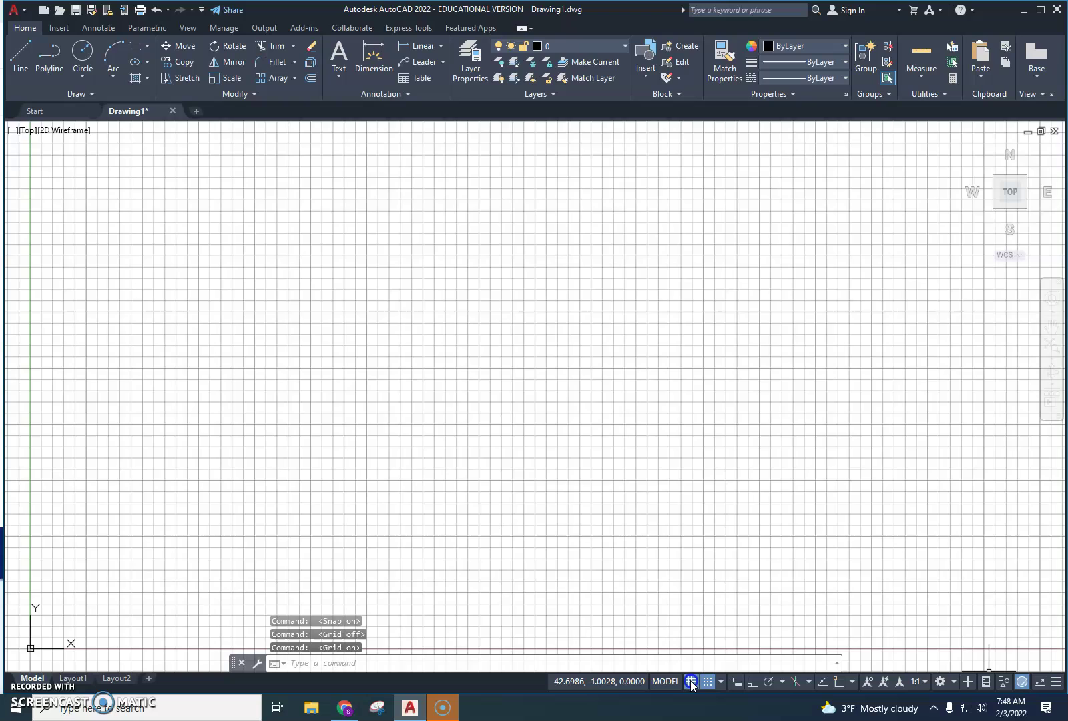
click(691, 681)
click(691, 681)
click(691, 681)
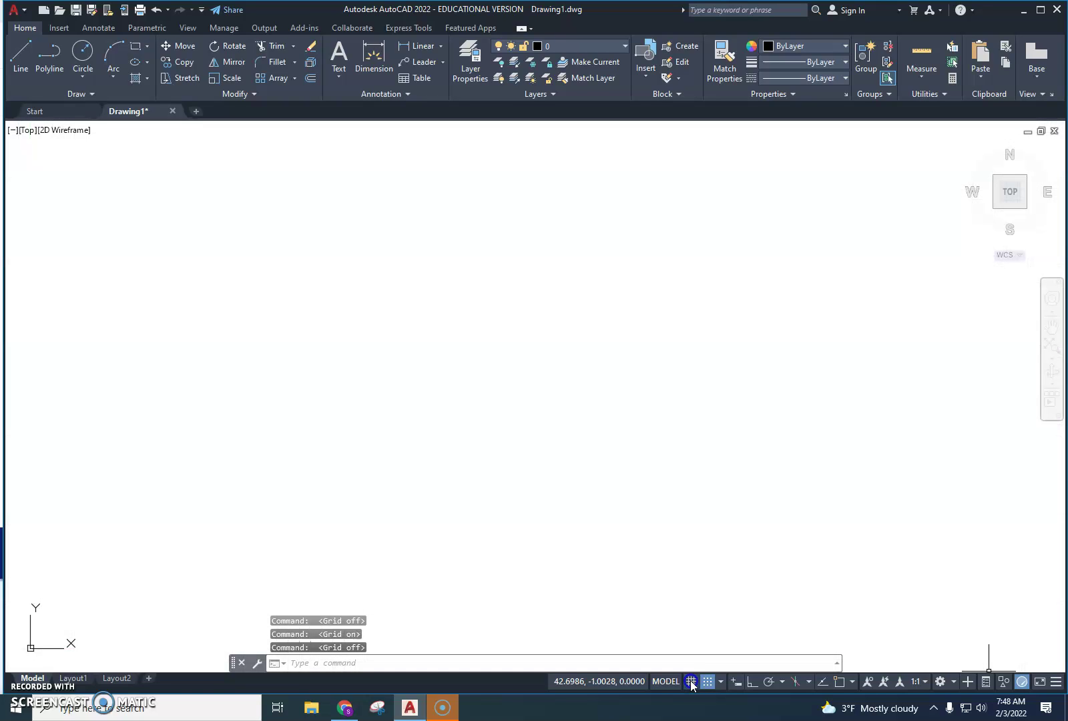
click(691, 681)
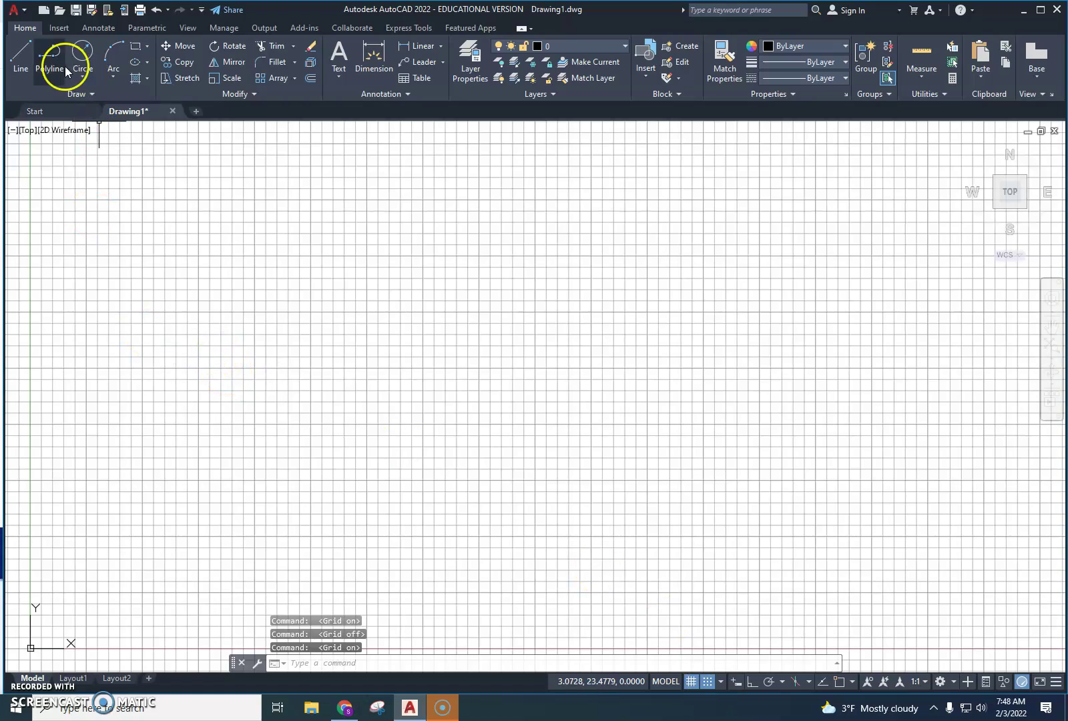
click(21, 55)
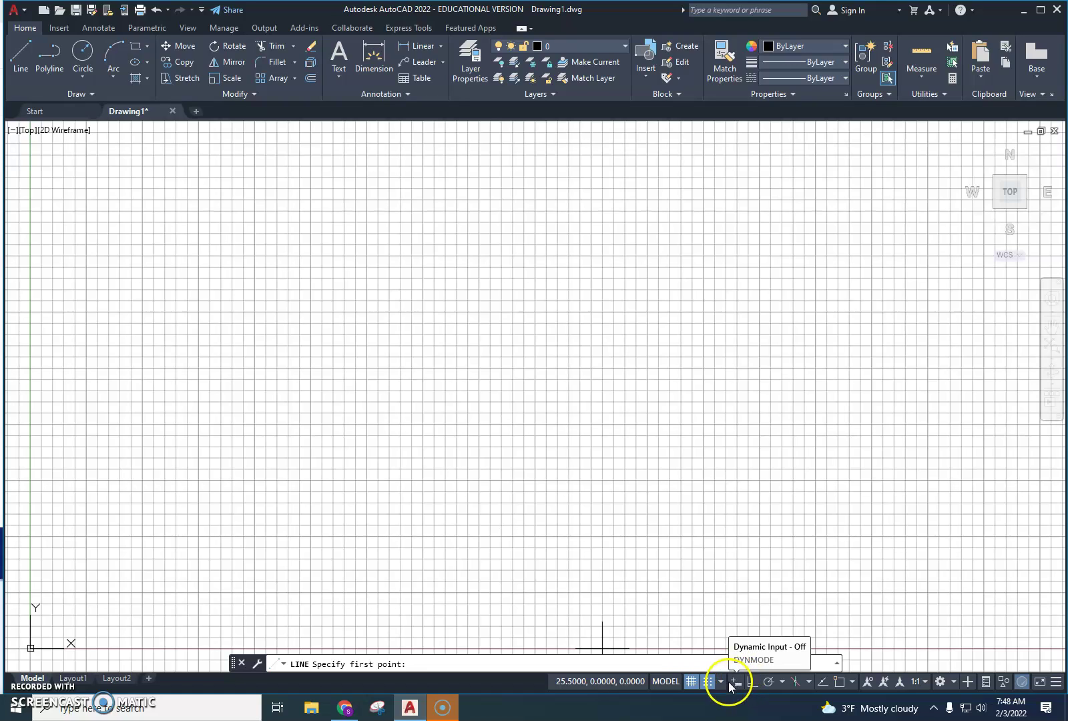
Keep Dynamic Input listed in the status-bar customization menu and switch it on
click(1055, 682)
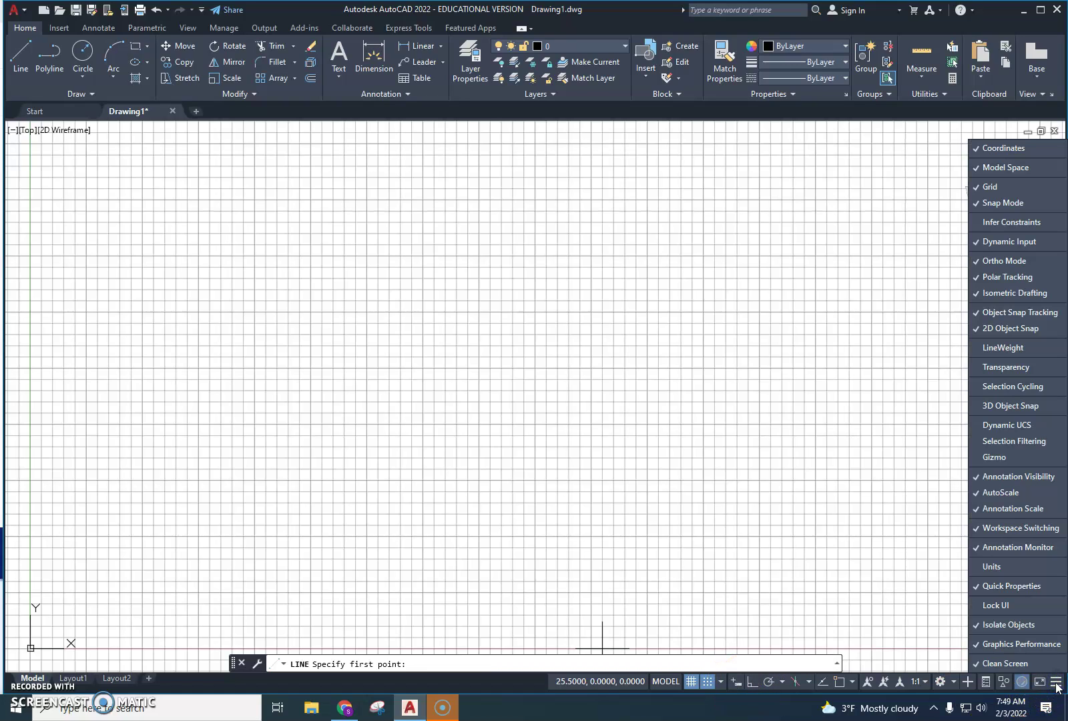
click(1019, 245)
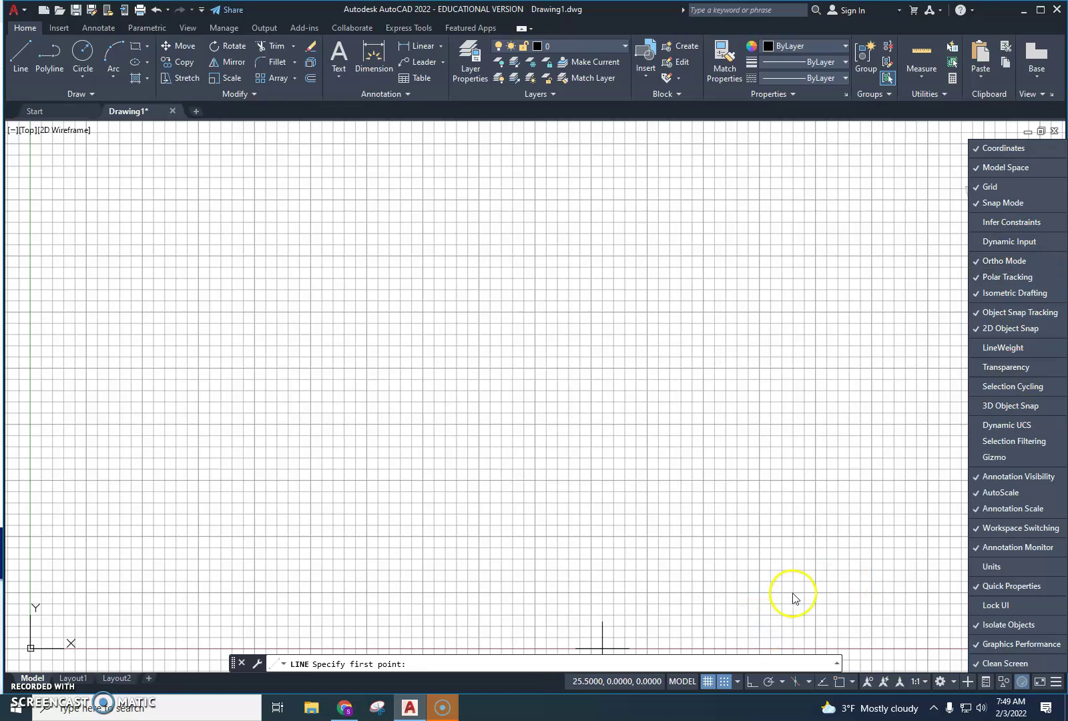
click(998, 241)
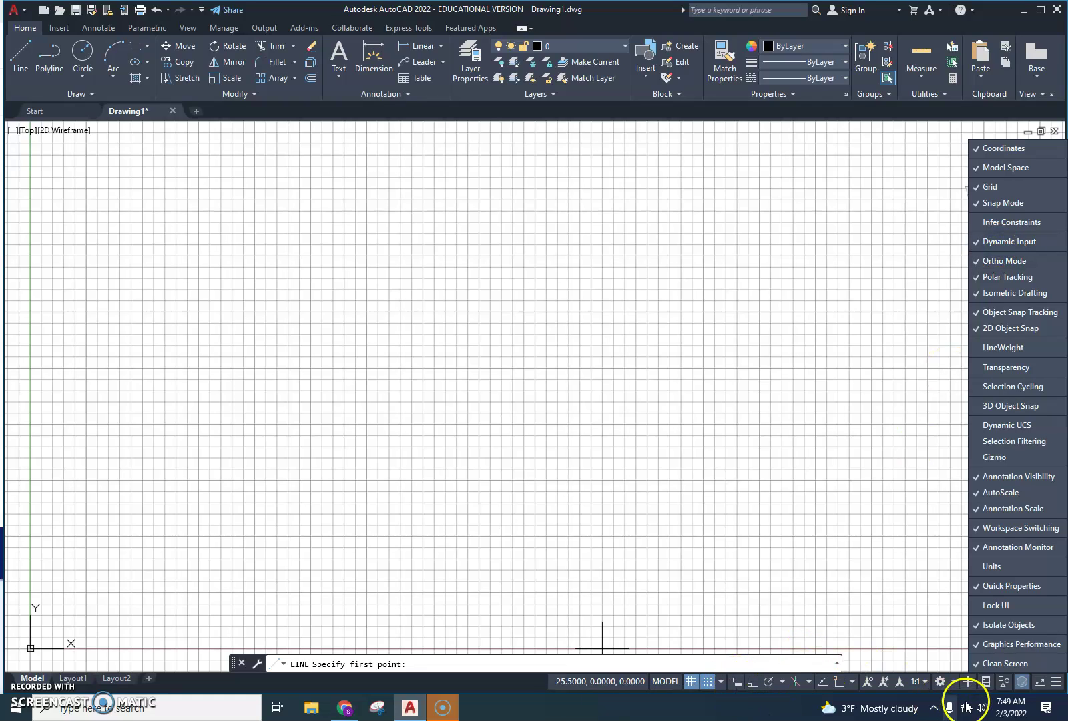
click(371, 477)
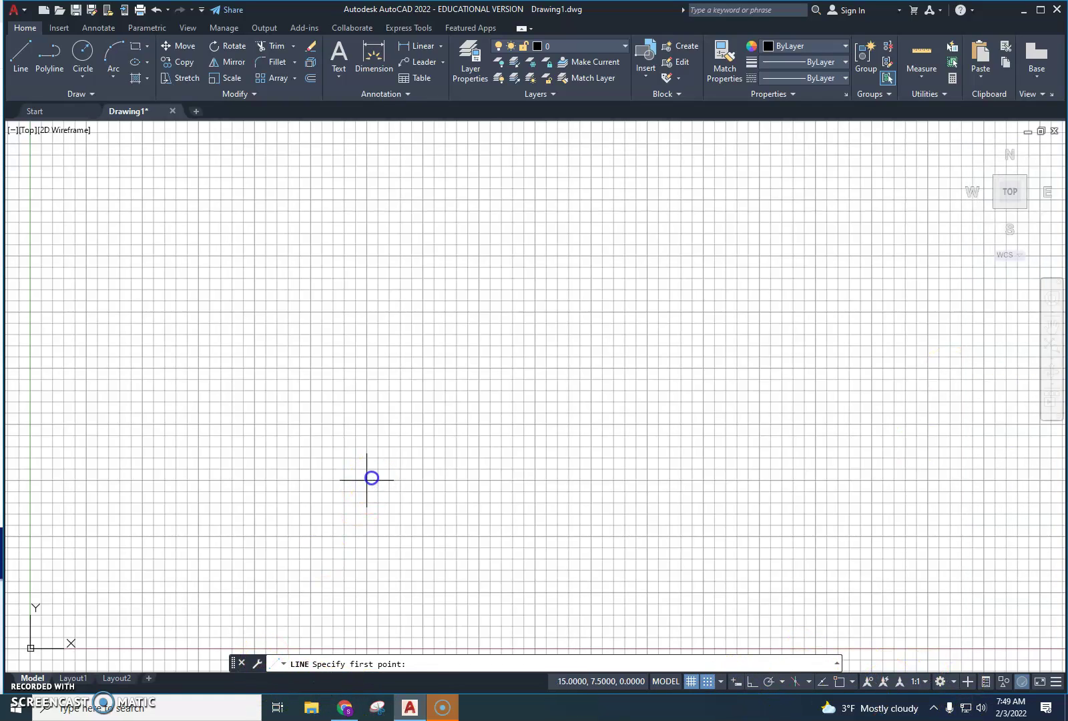
click(733, 681)
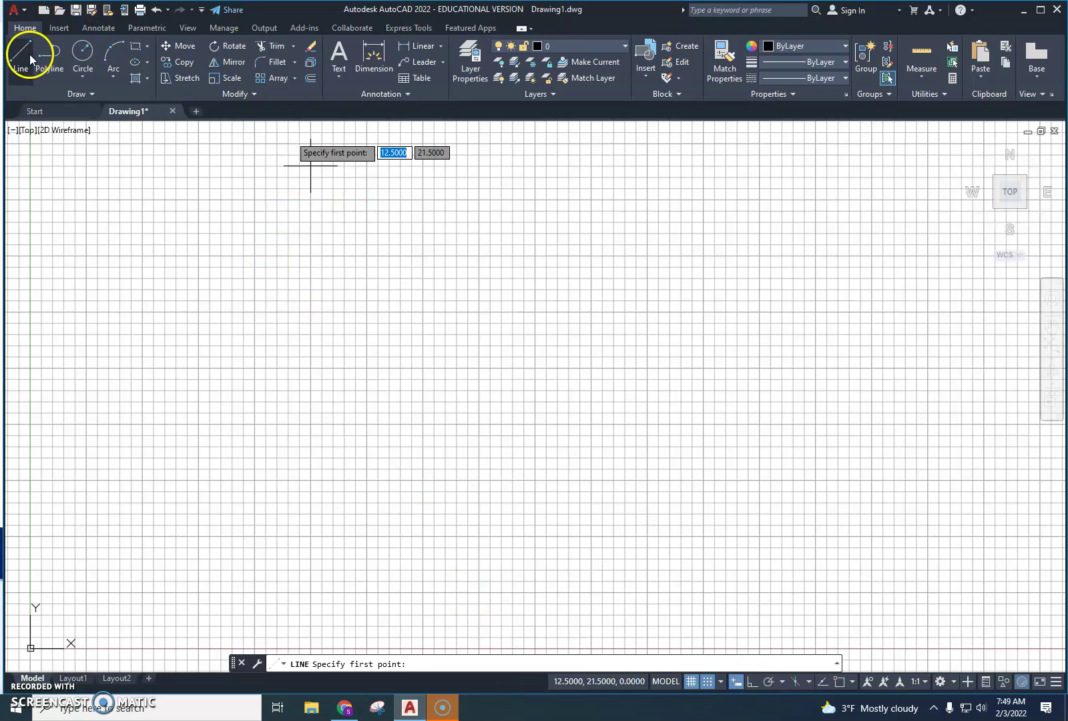
Draw an 8 by 5 rectangle from a lower-left corner using Dynamic Input entry
click(148, 47)
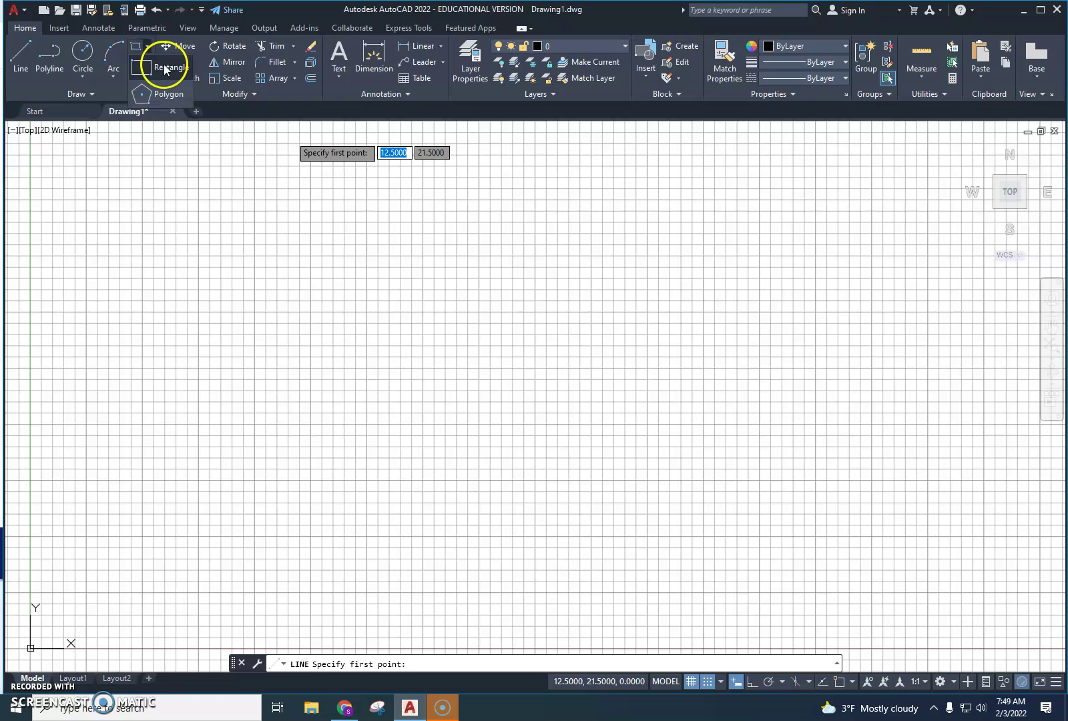
click(166, 69)
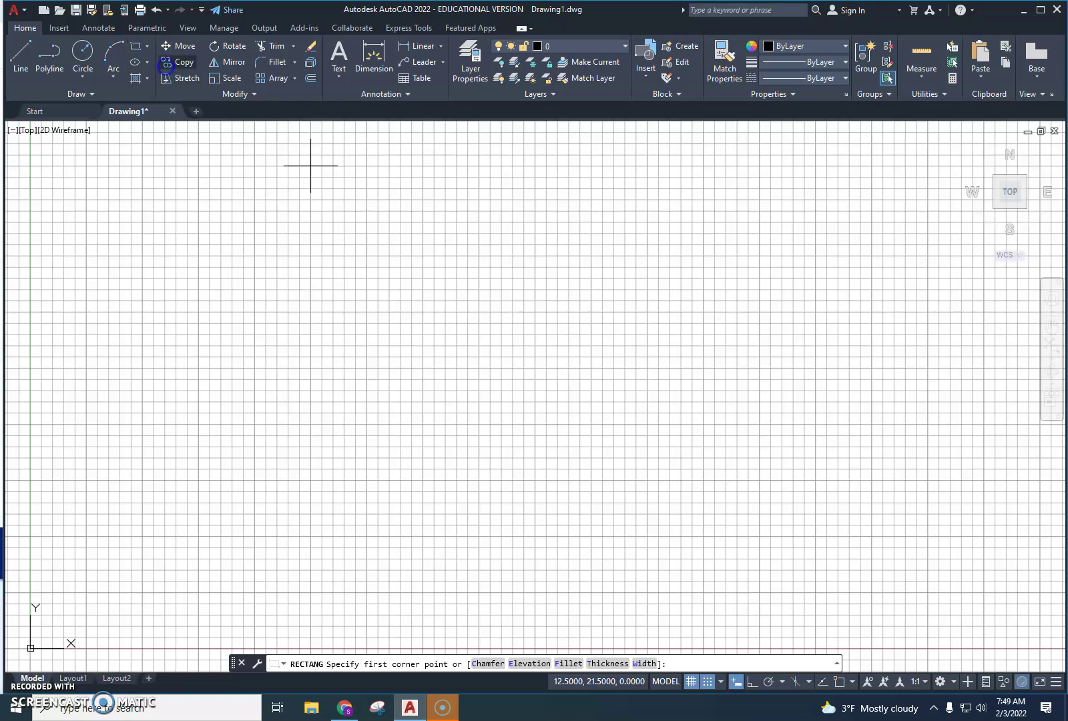
click(186, 558)
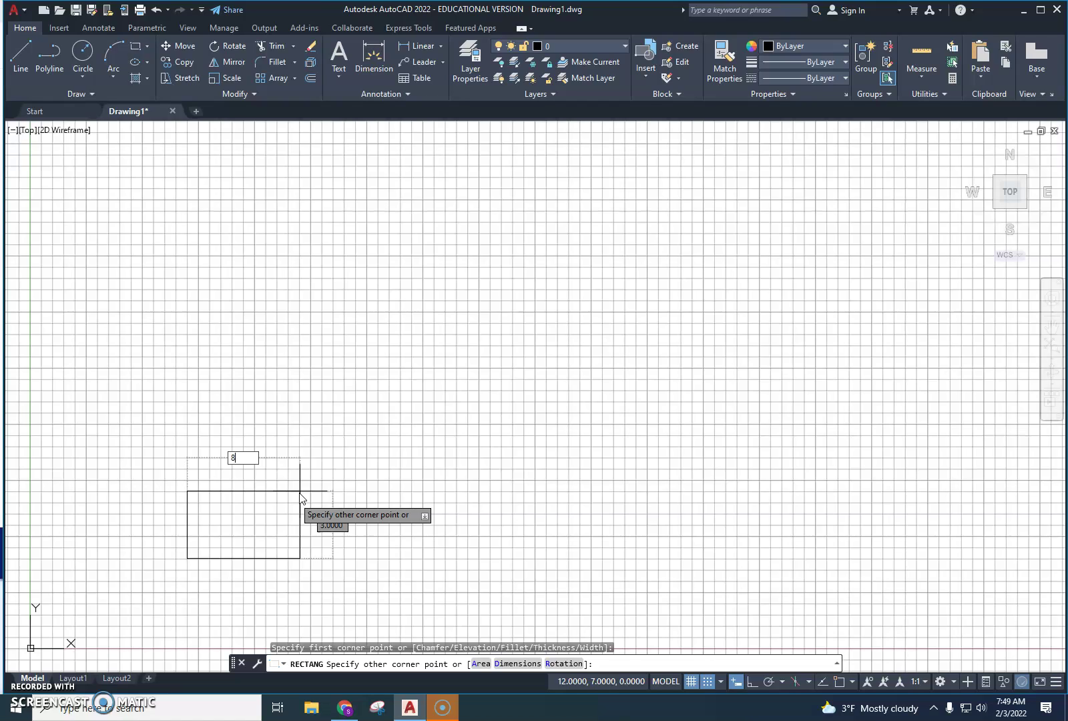
key(Tab)
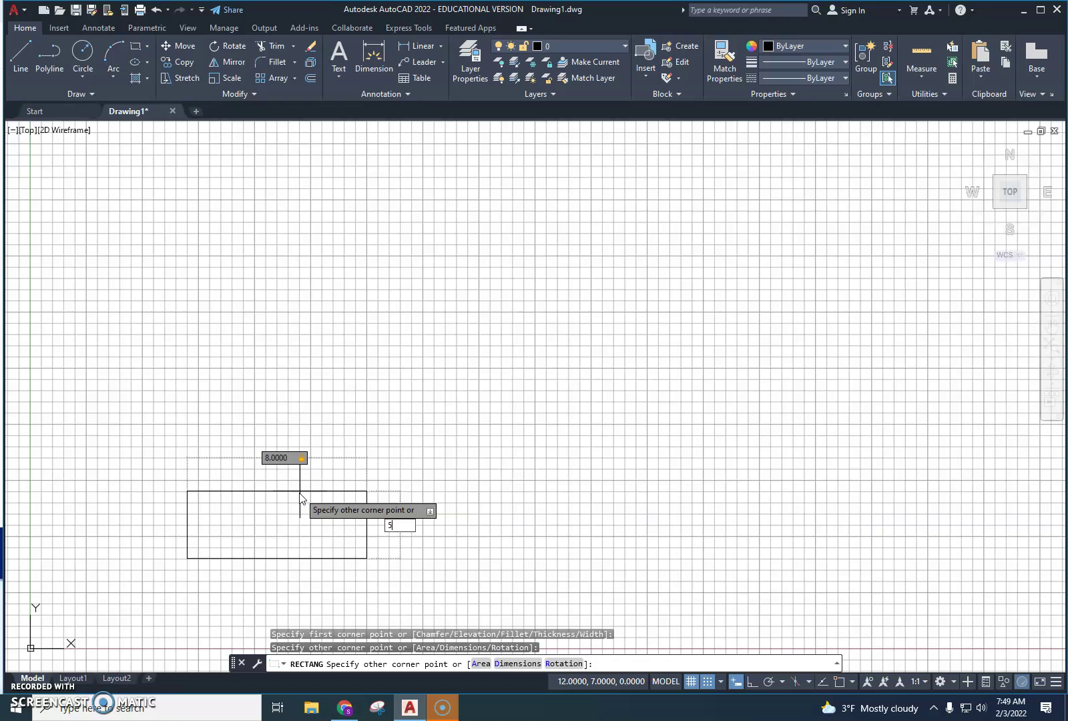
key(Return)
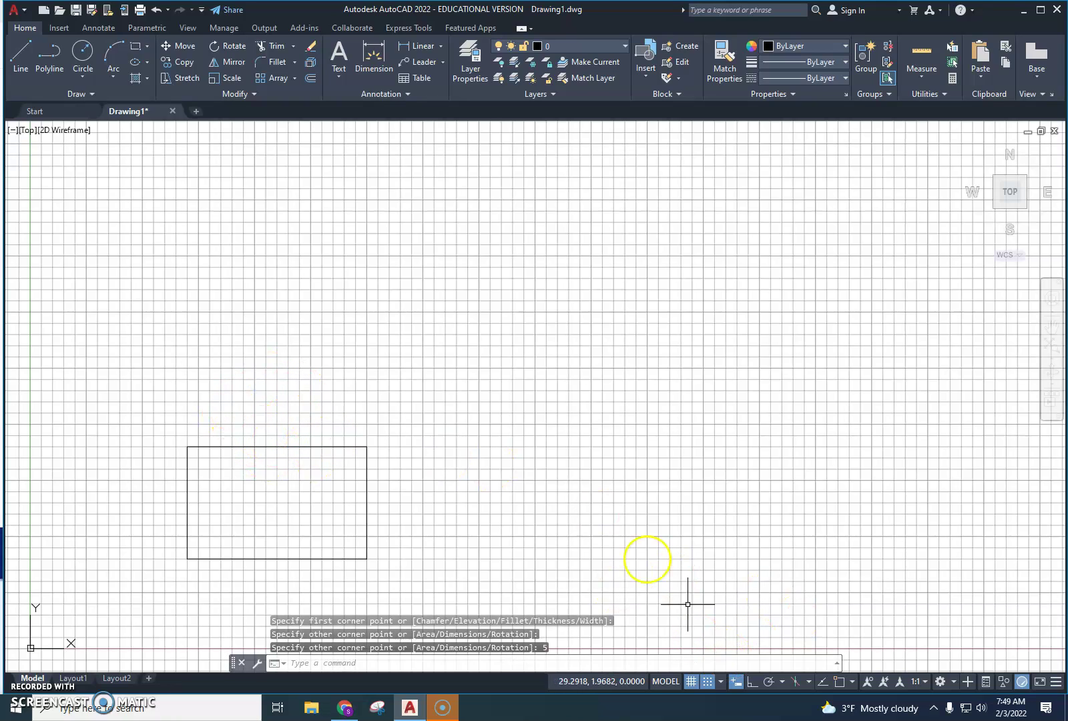
click(734, 681)
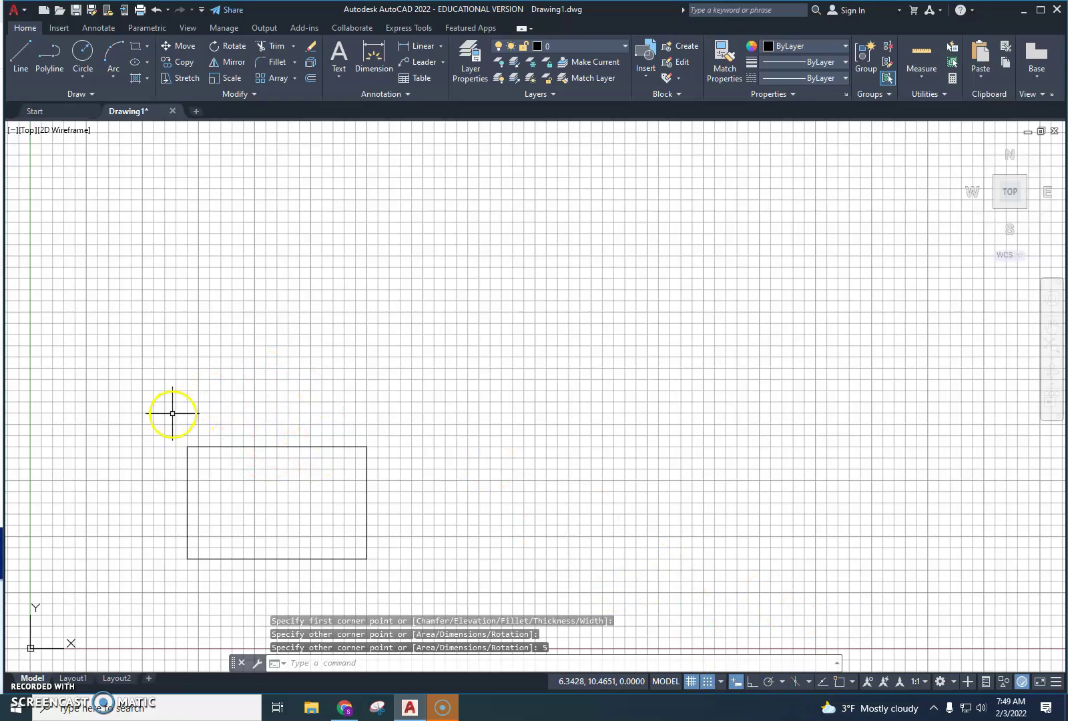
Zoom and pan until the 8 by 5 rectangle sits centred and large in the view
scroll(223, 500, up, 4)
middle_drag(222, 498, 316, 375)
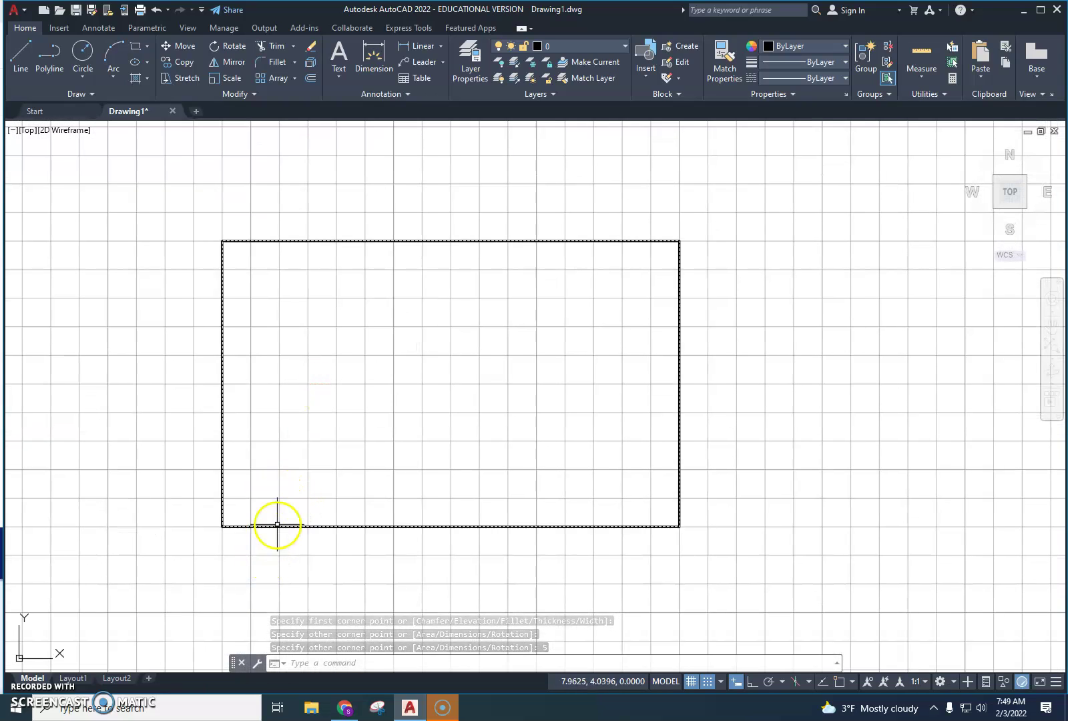
scroll(337, 523, down, 6)
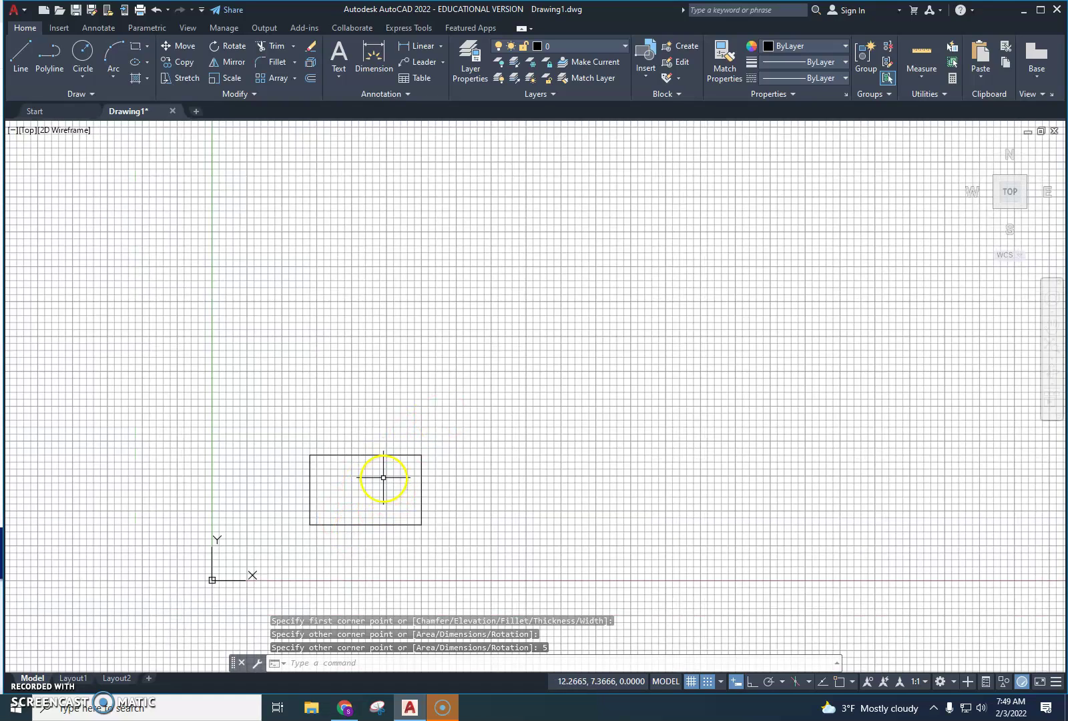
scroll(846, 239, up, 2)
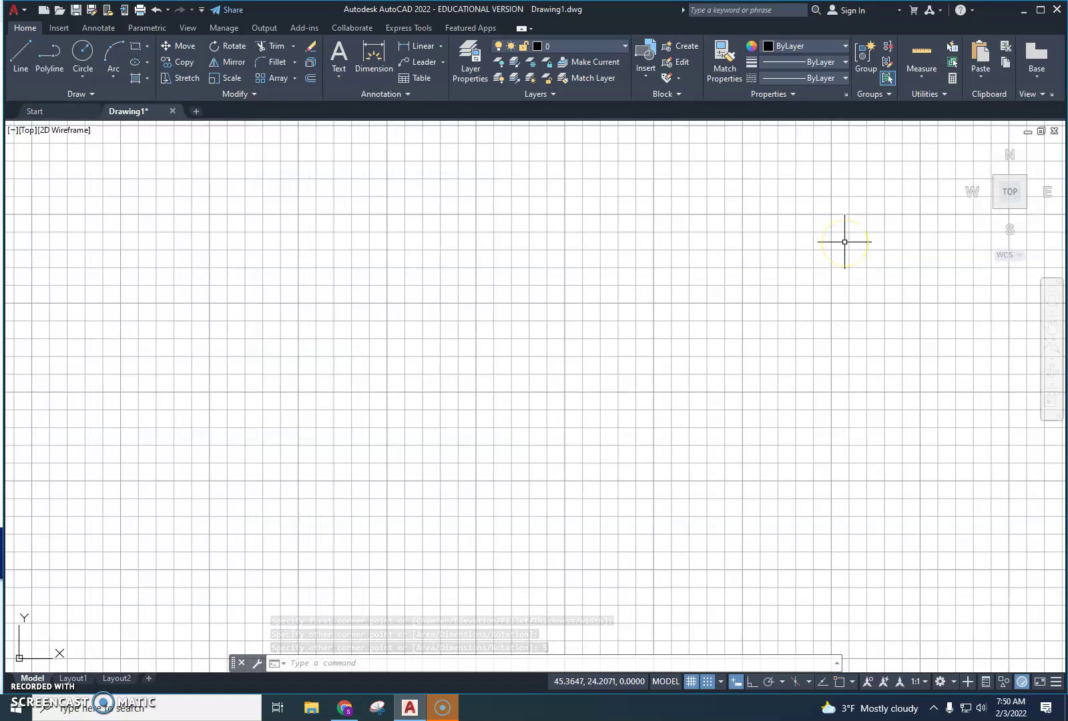
scroll(844, 241, down, 3)
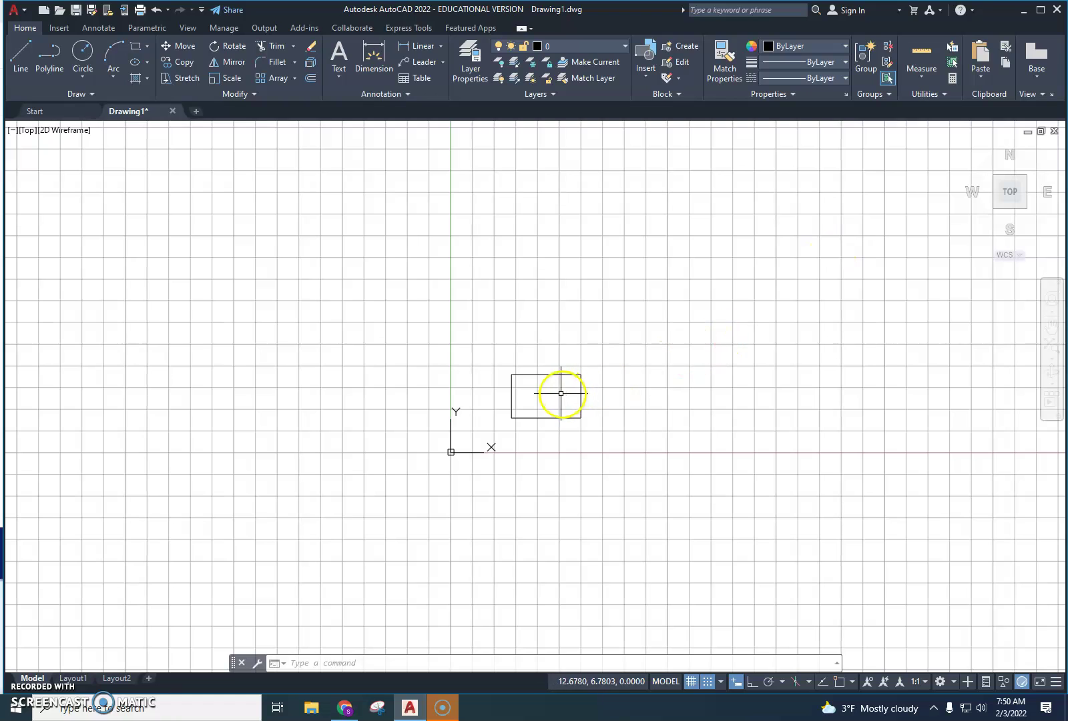
scroll(543, 393, up, 8)
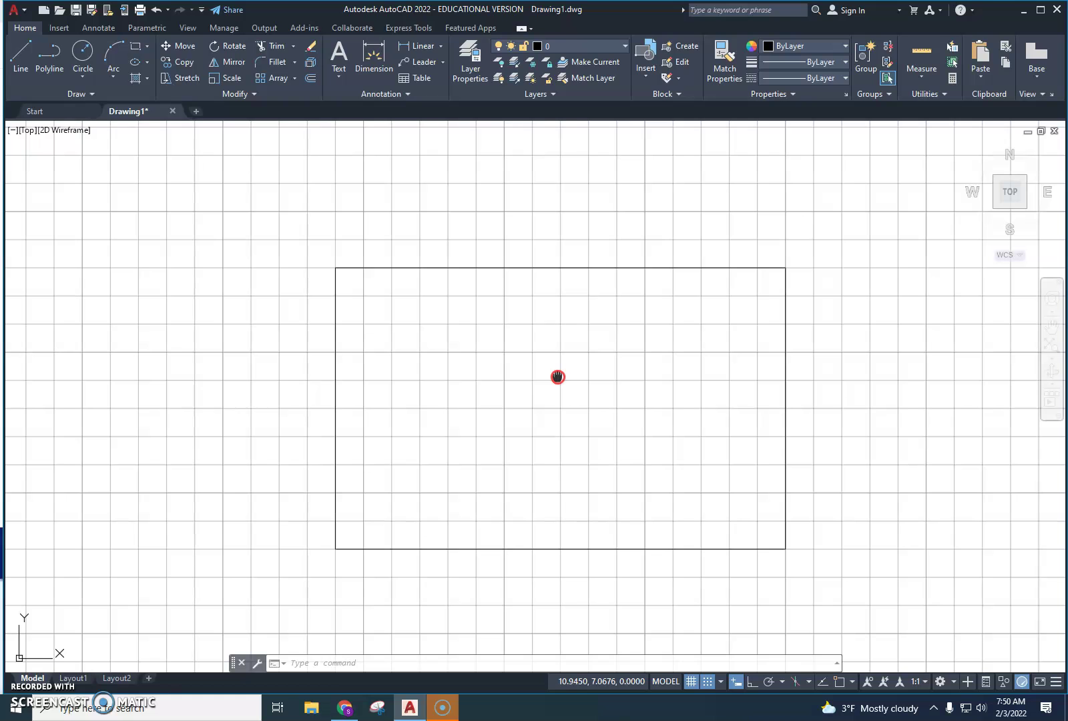
mouse_move(557, 377)
middle_down()
mouse_move(275, 396)
mouse_move(596, 386)
mouse_move(760, 364)
mouse_move(627, 366)
middle_up()
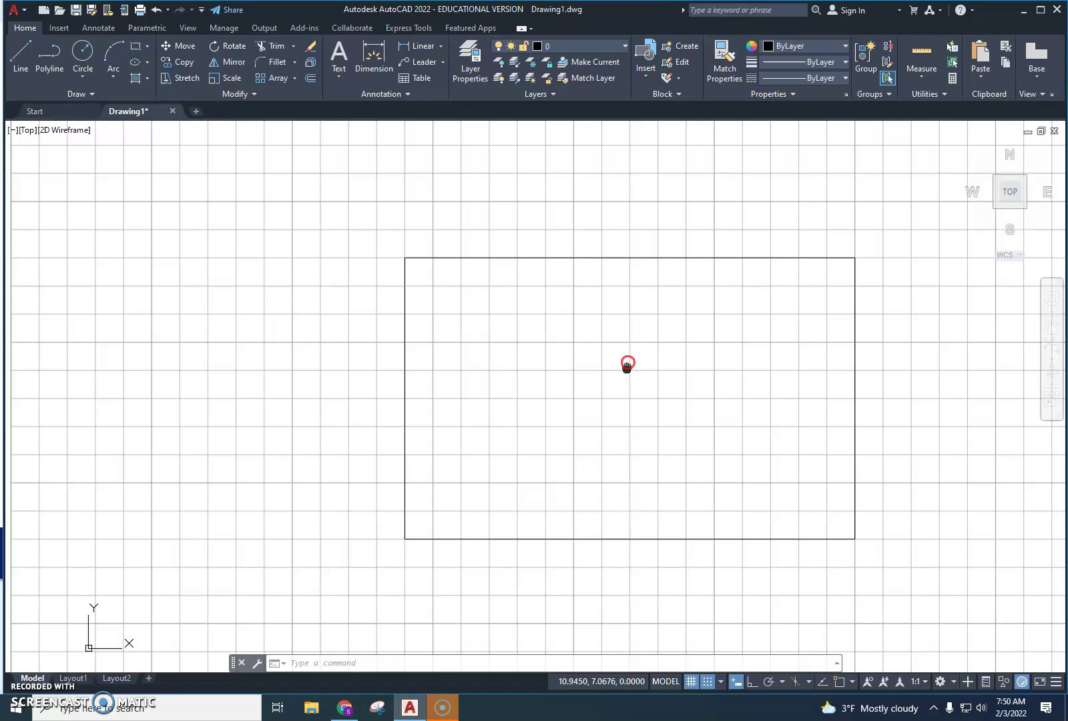
scroll(794, 462, down, 2)
middle_drag(884, 543, 924, 589)
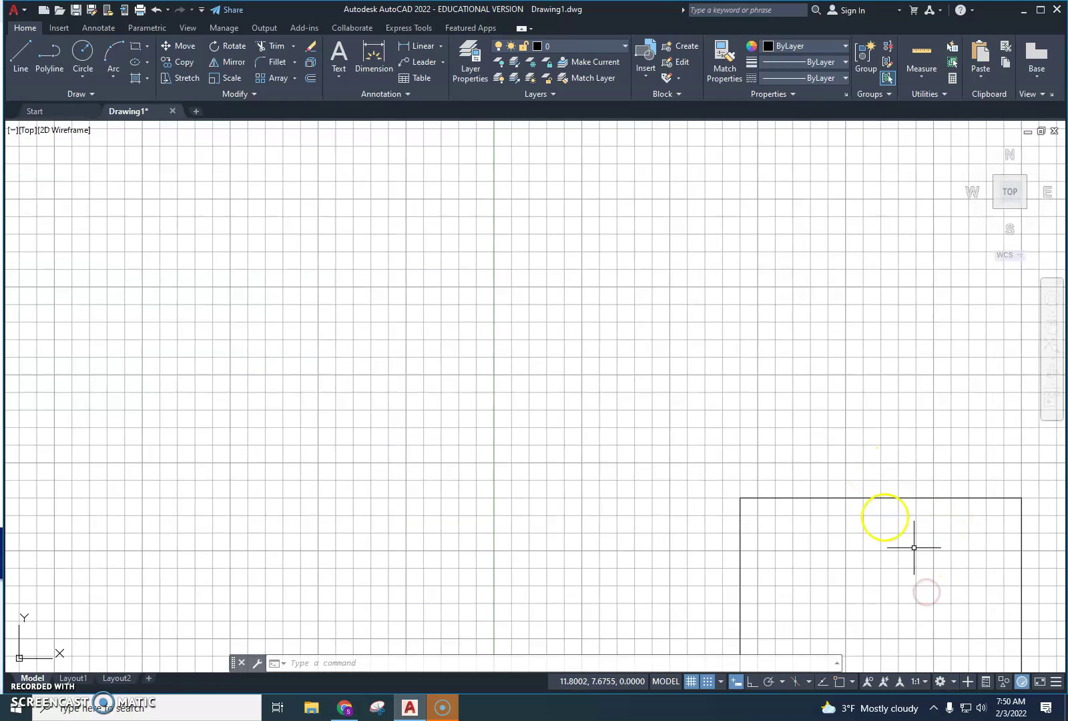
middle_drag(918, 536, 469, 333)
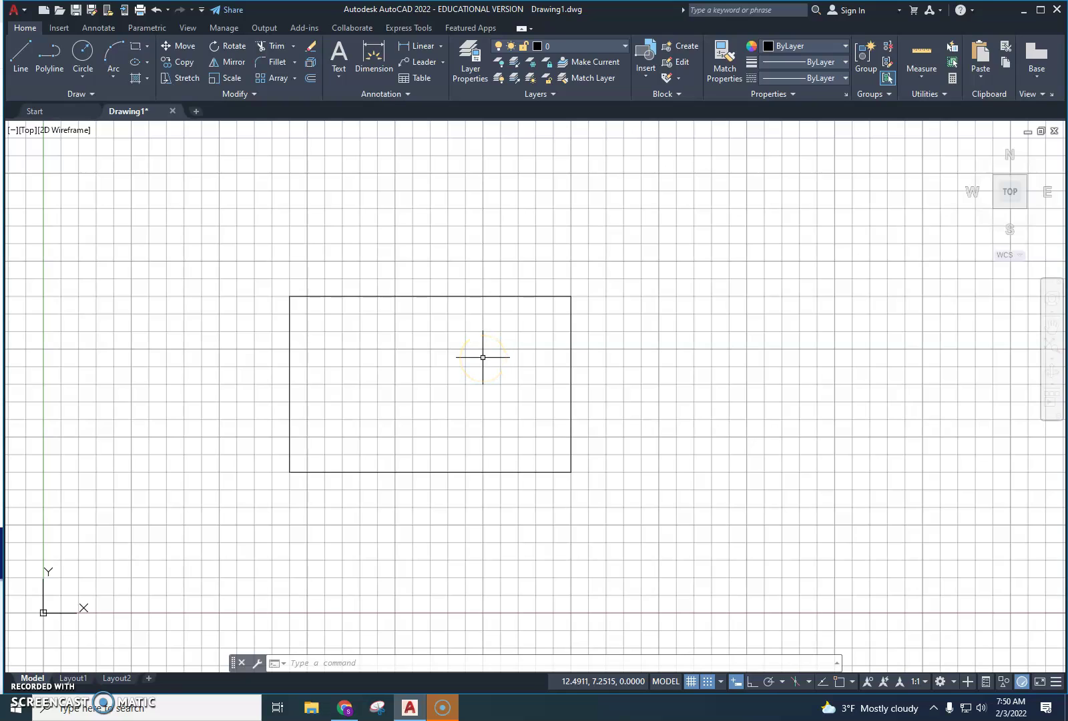
scroll(513, 381, up, 2)
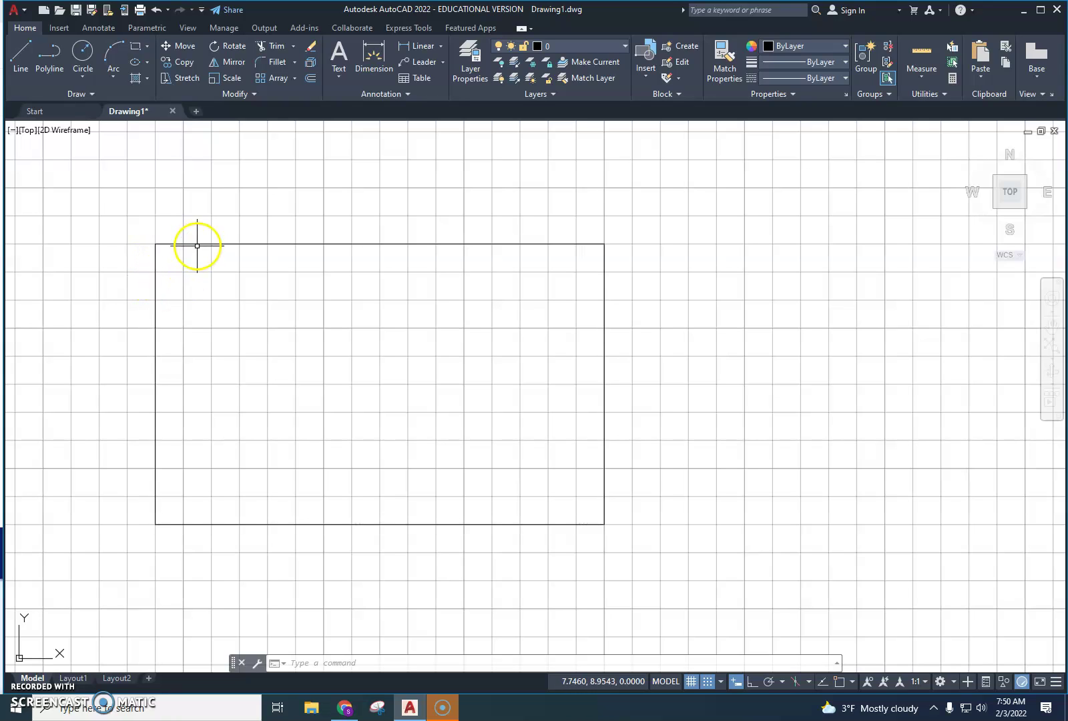
With snap off, draw a 0.5 line along the top edge from the top-left corner, then a 0.25 vertical tick
click(22, 59)
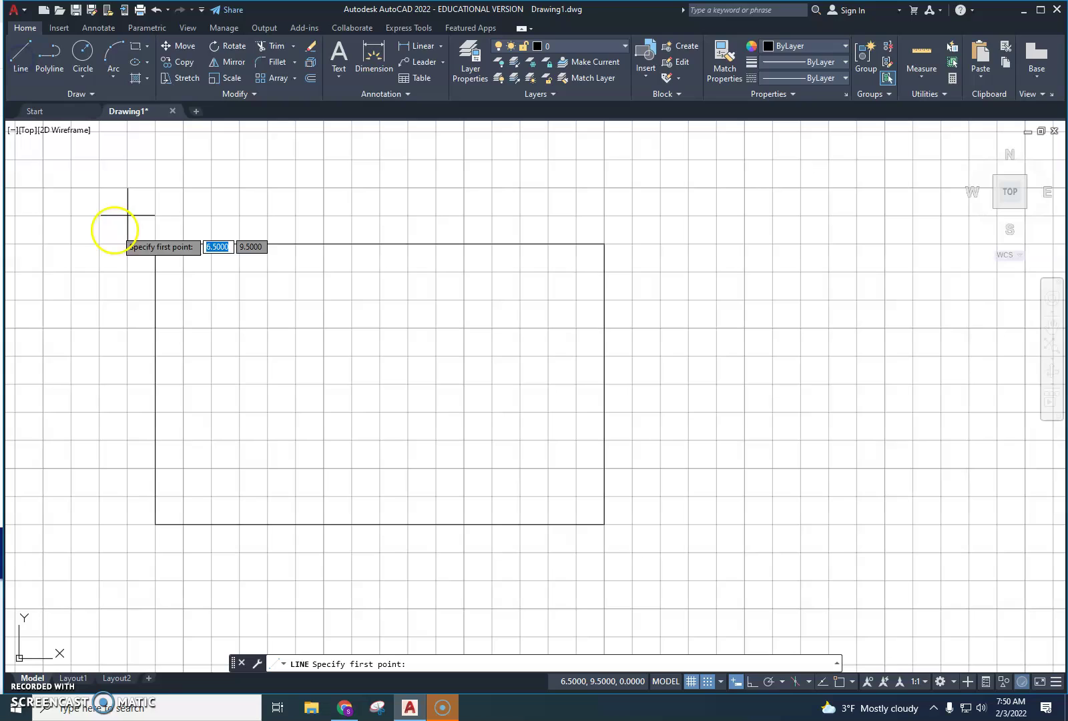
click(155, 244)
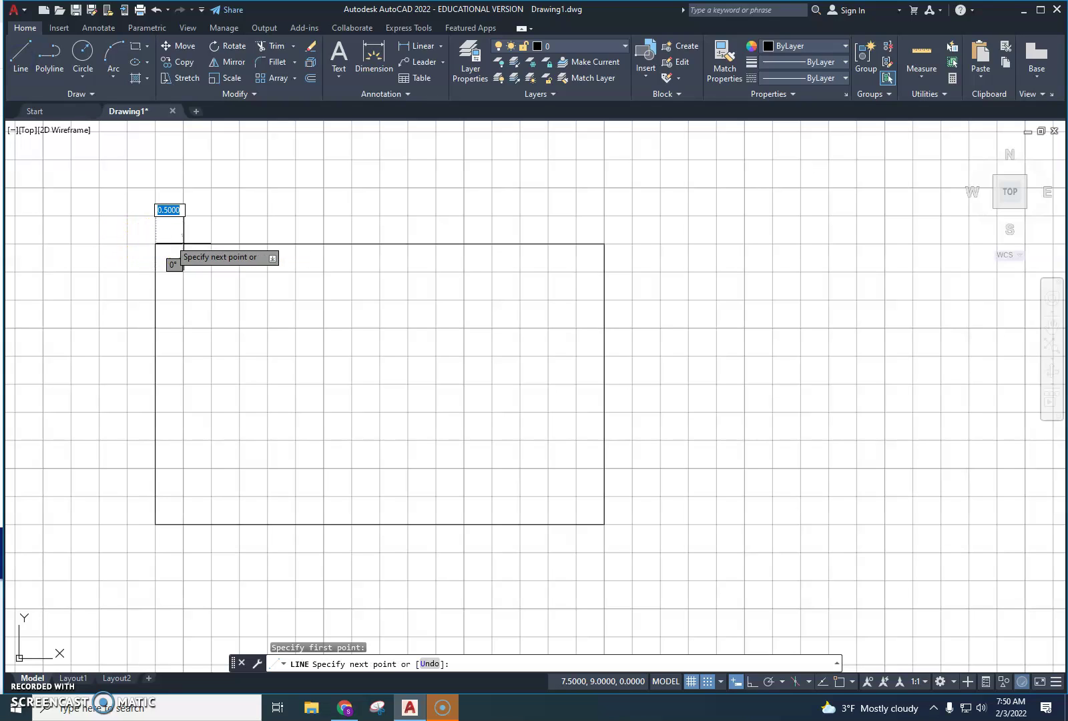
click(128, 243)
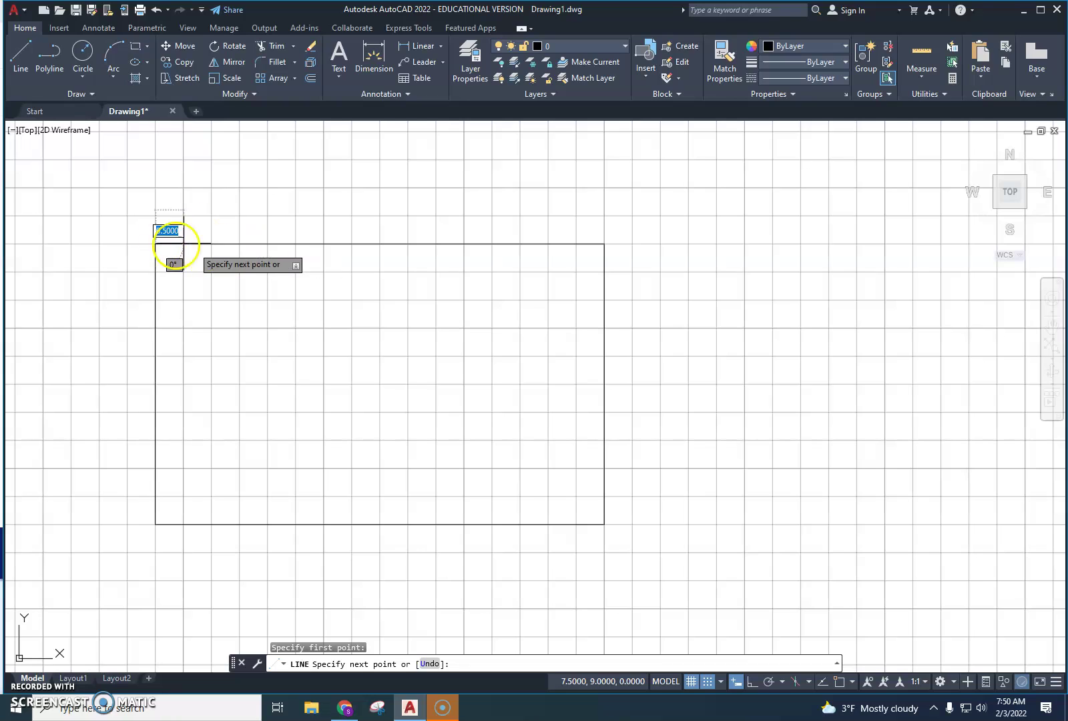
click(707, 680)
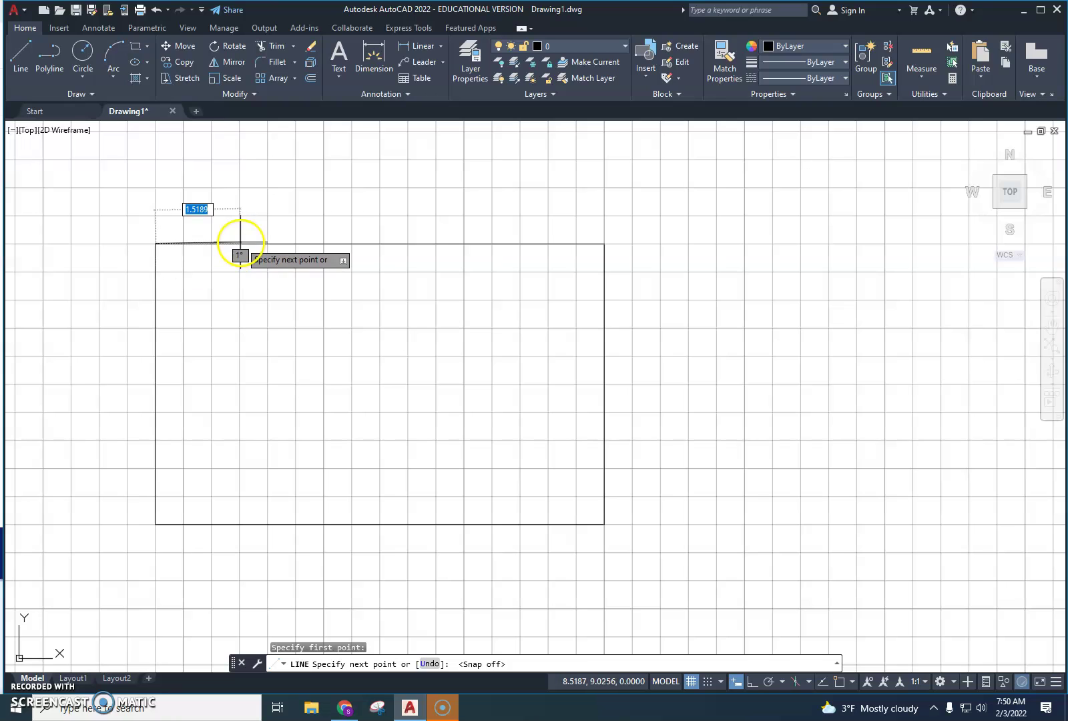
middle_drag(243, 241, 302, 248)
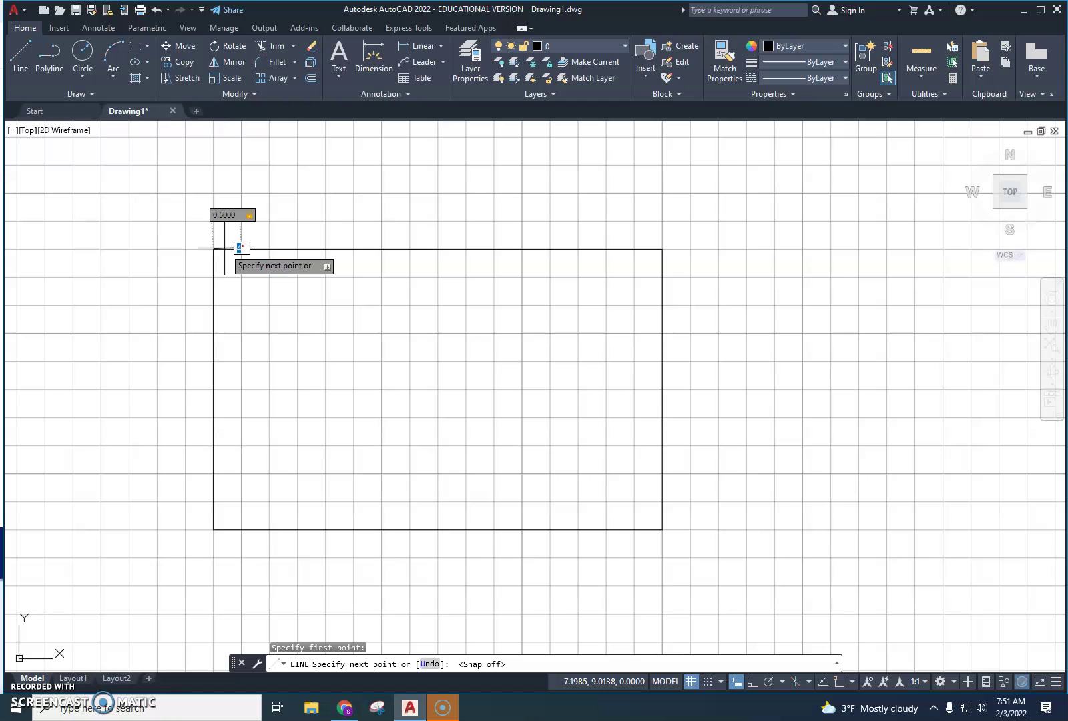
key(Return)
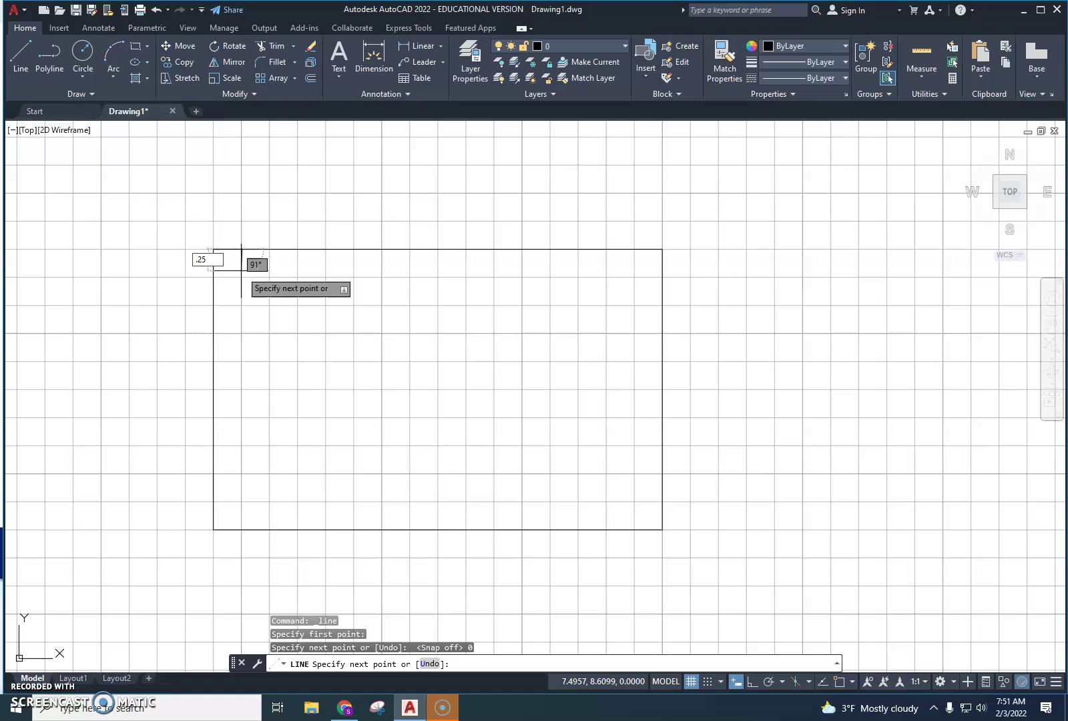
key(Return)
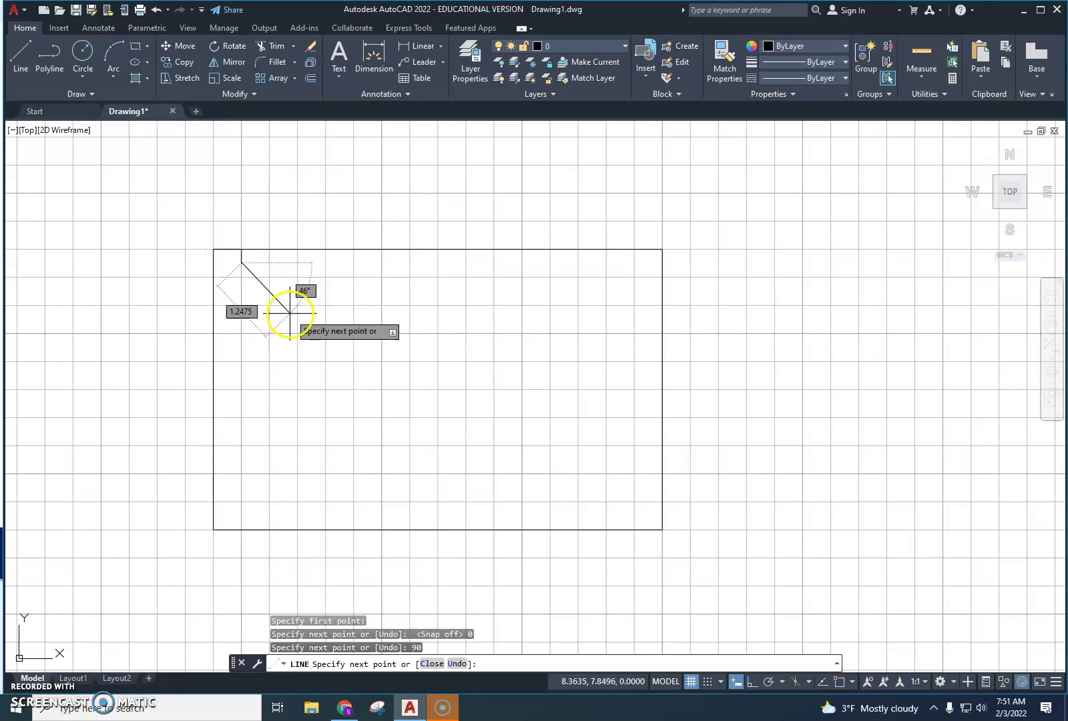
key(Escape)
key(Escape)
key(Escape)
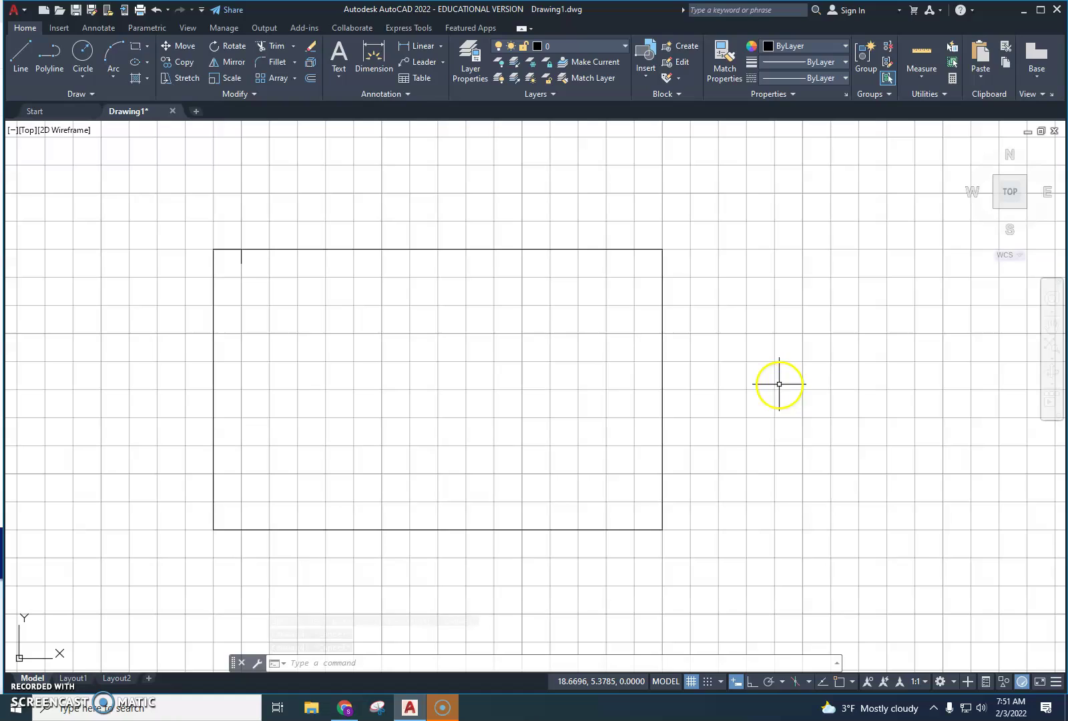
Turn on object snap and draw a 7 by 4.5 rectangle from the tick's endpoint
click(148, 47)
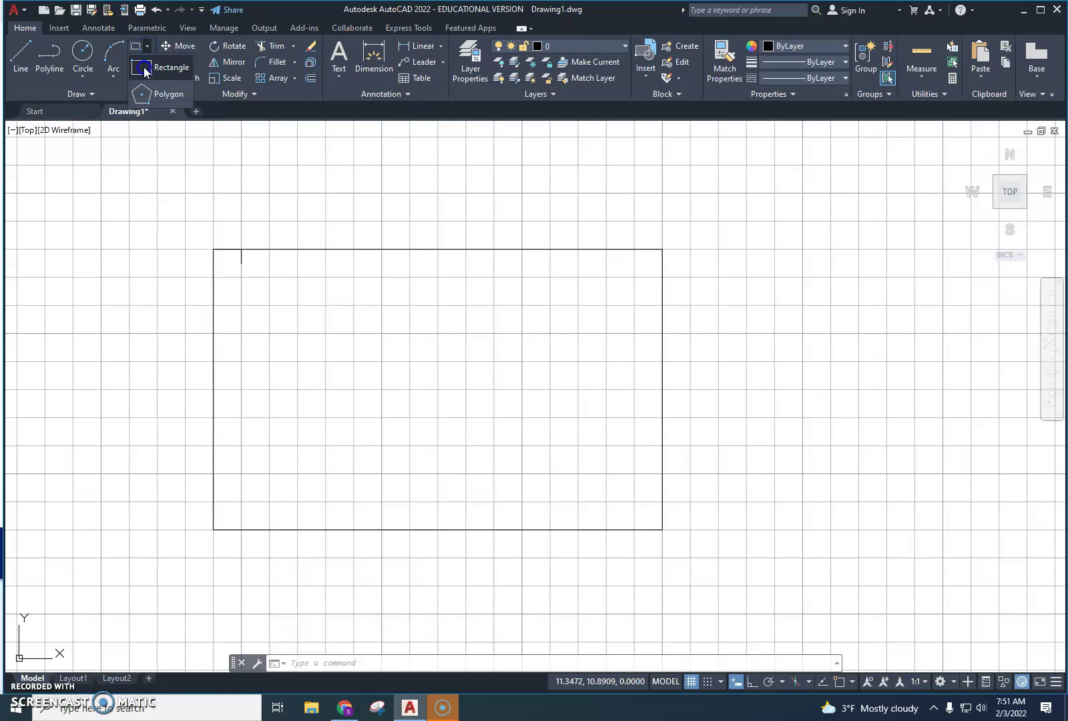
click(154, 78)
scroll(243, 265, up, 5)
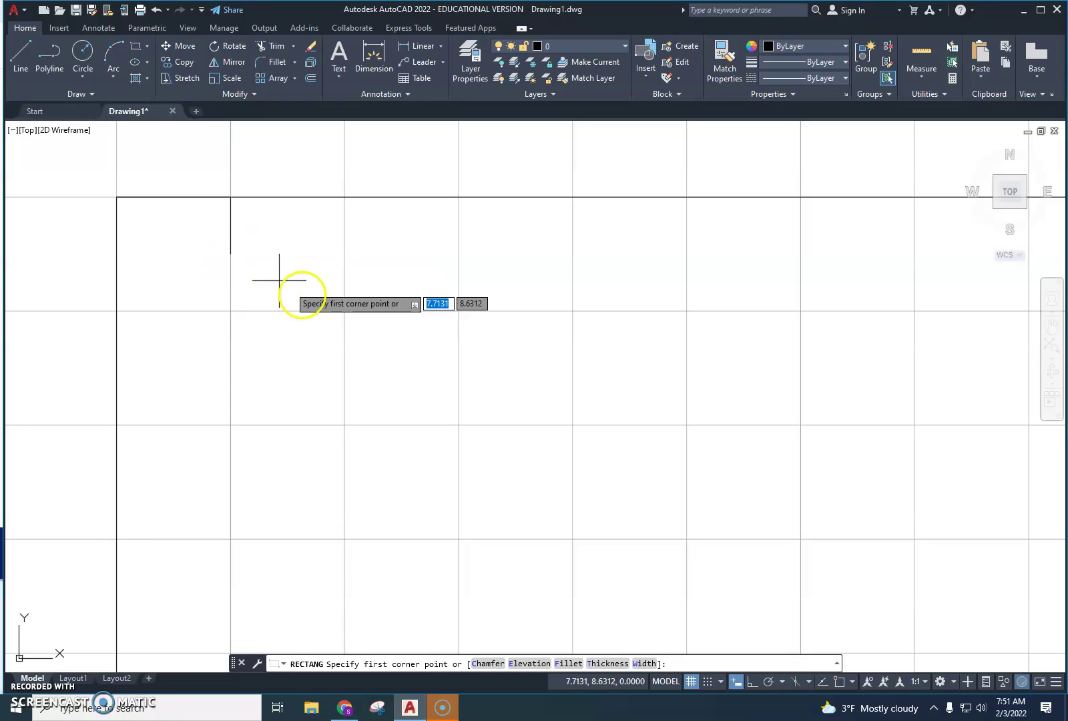
click(840, 680)
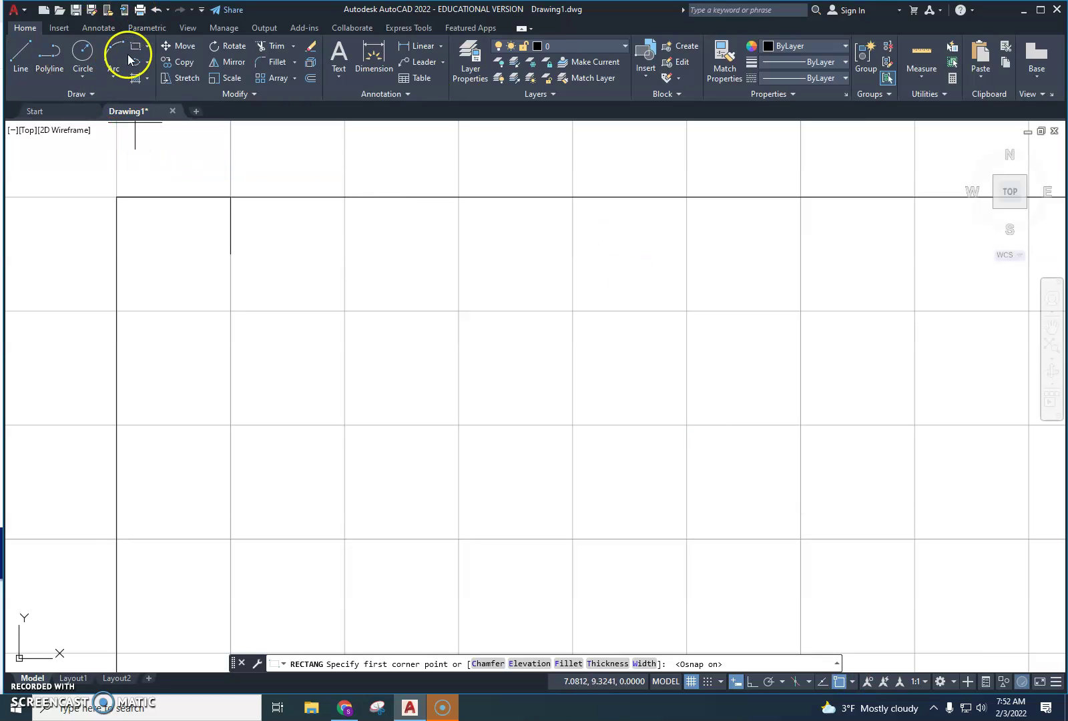
click(148, 48)
click(163, 68)
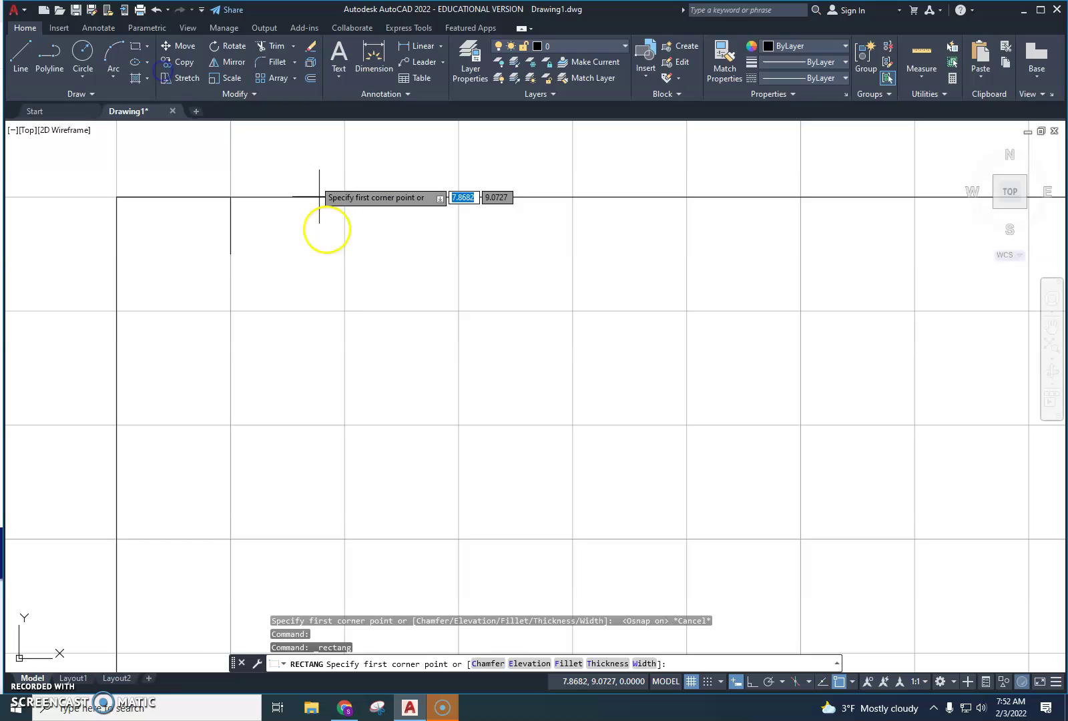
click(230, 253)
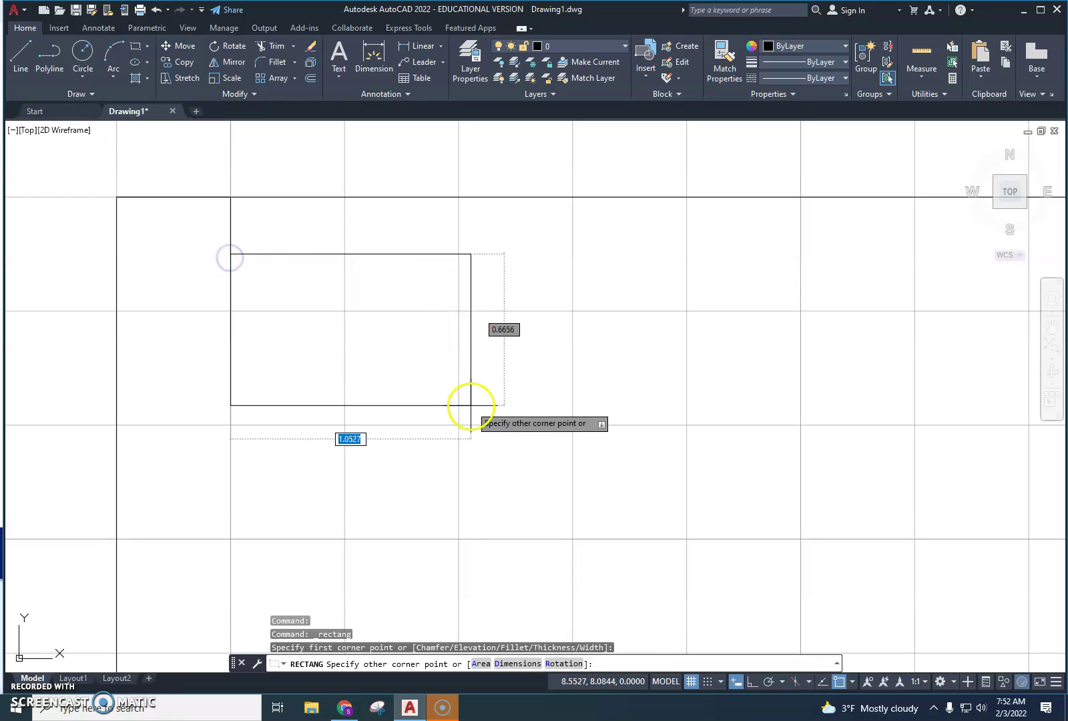
middle_drag(474, 410, 431, 455)
scroll(273, 193, down, 5)
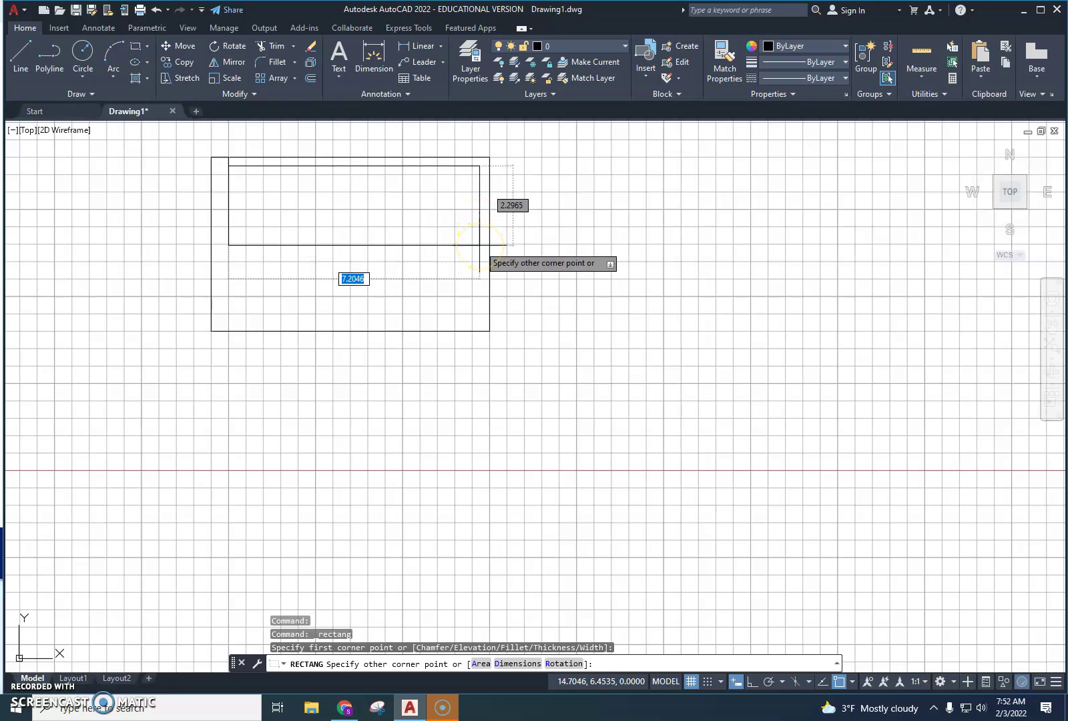
key(Tab)
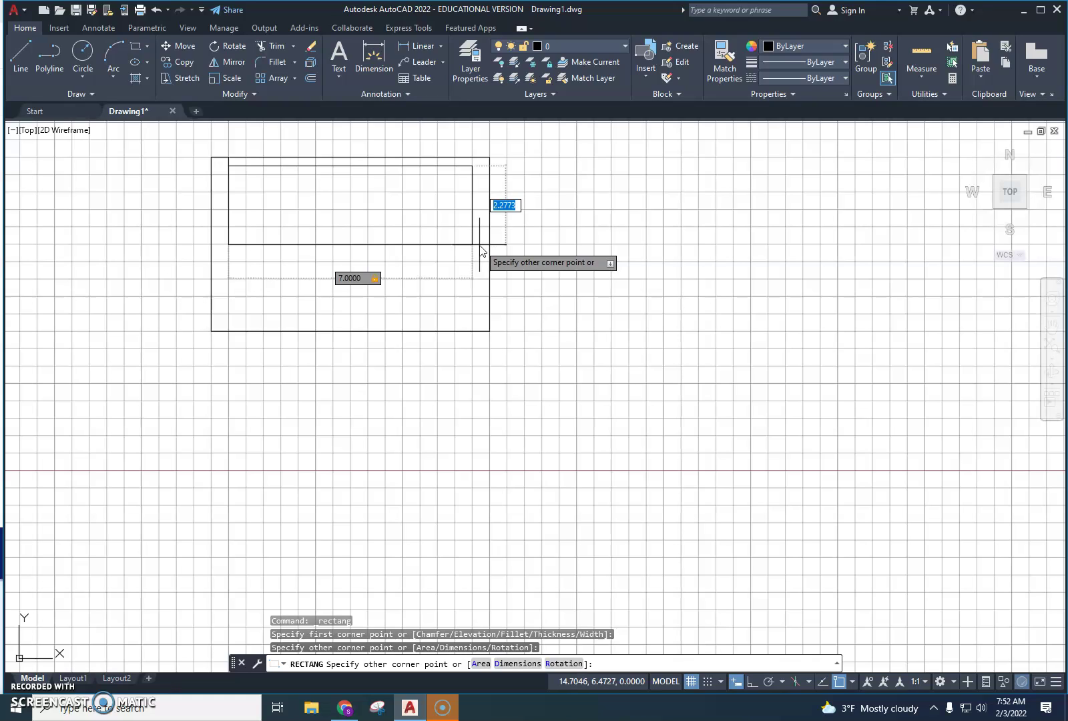
text(4.5)
key(Return)
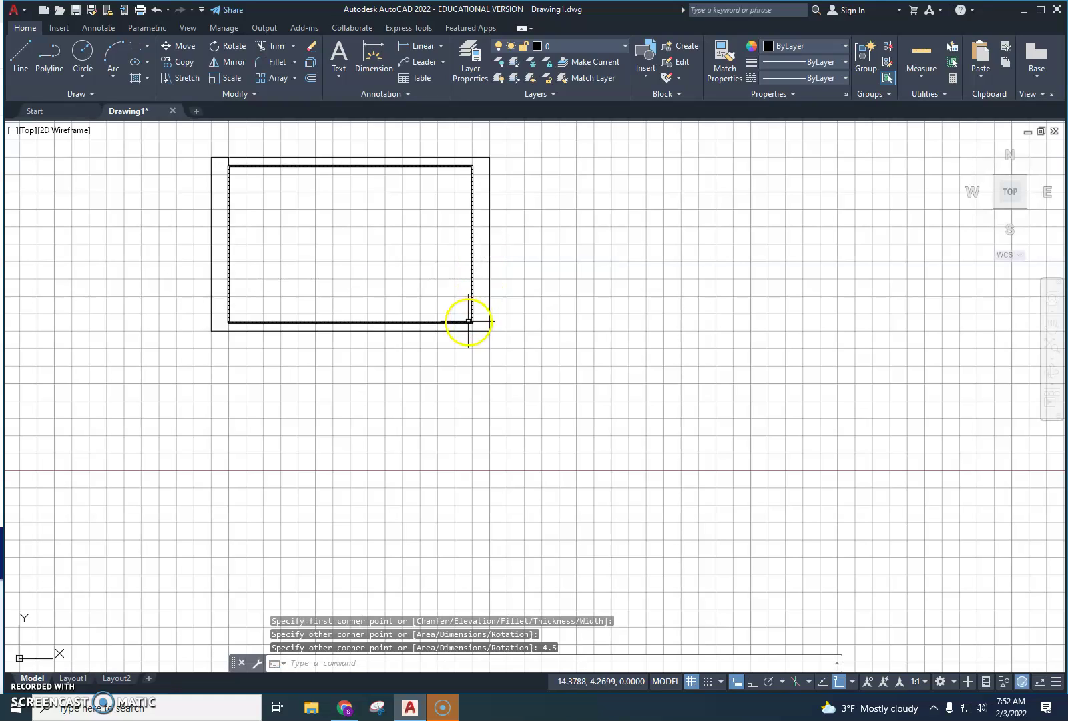
Select and delete the 0.5 guide line and the 0.25 tick at the top-left corner
scroll(261, 277, up, 4)
middle_drag(262, 232, 429, 429)
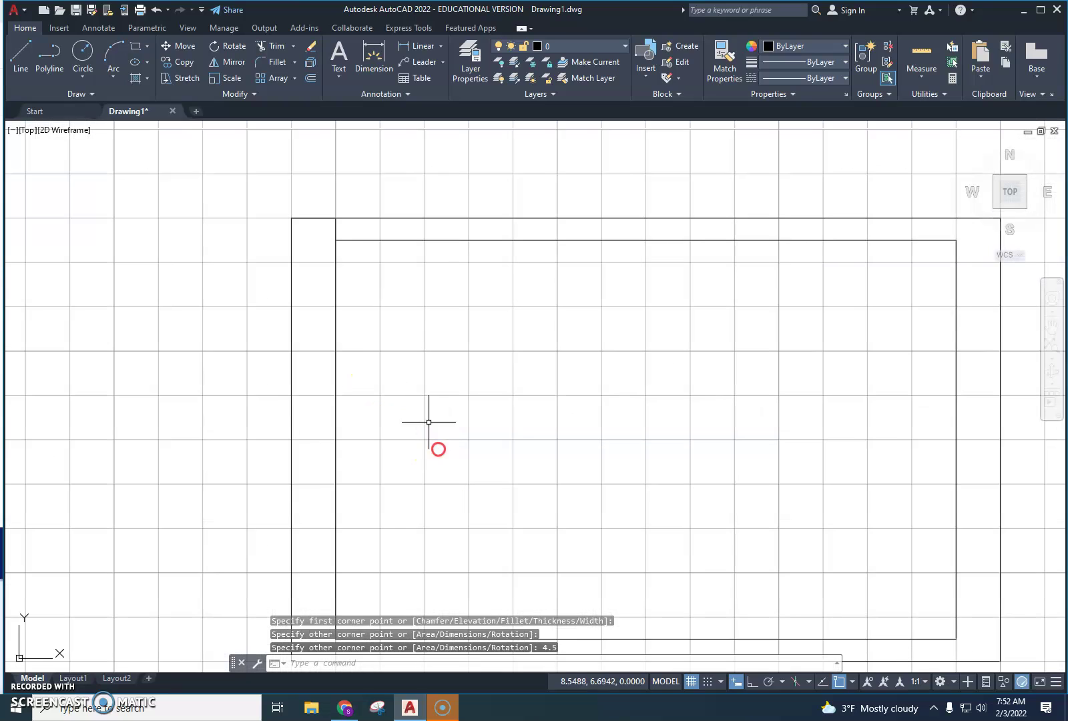
click(313, 217)
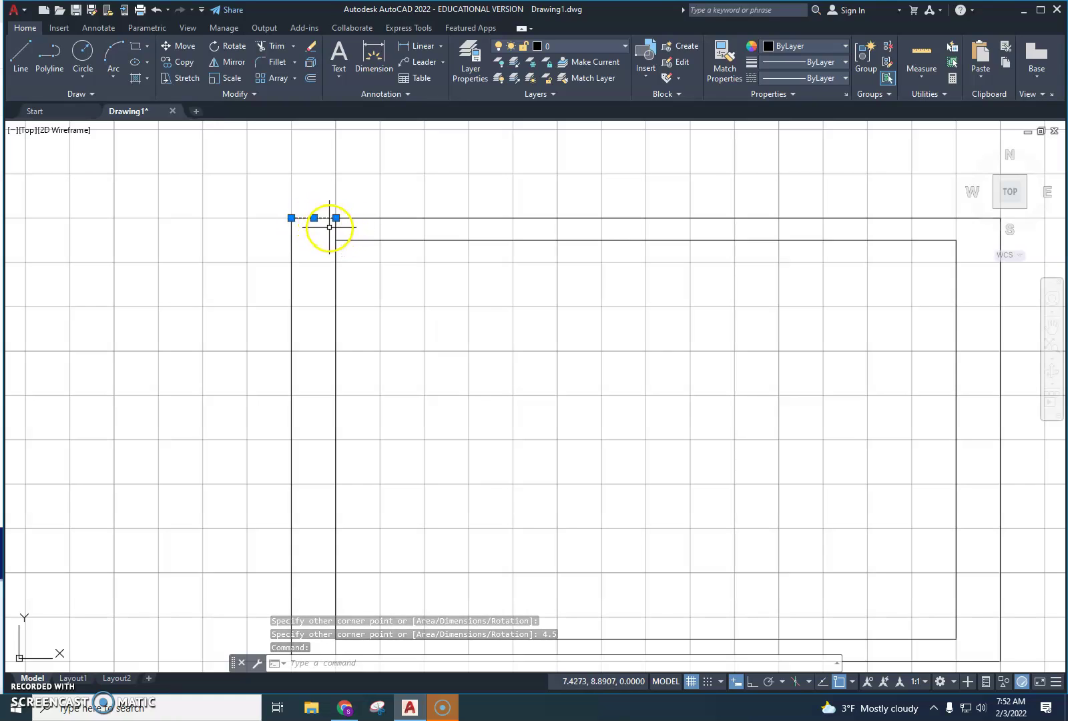
click(336, 229)
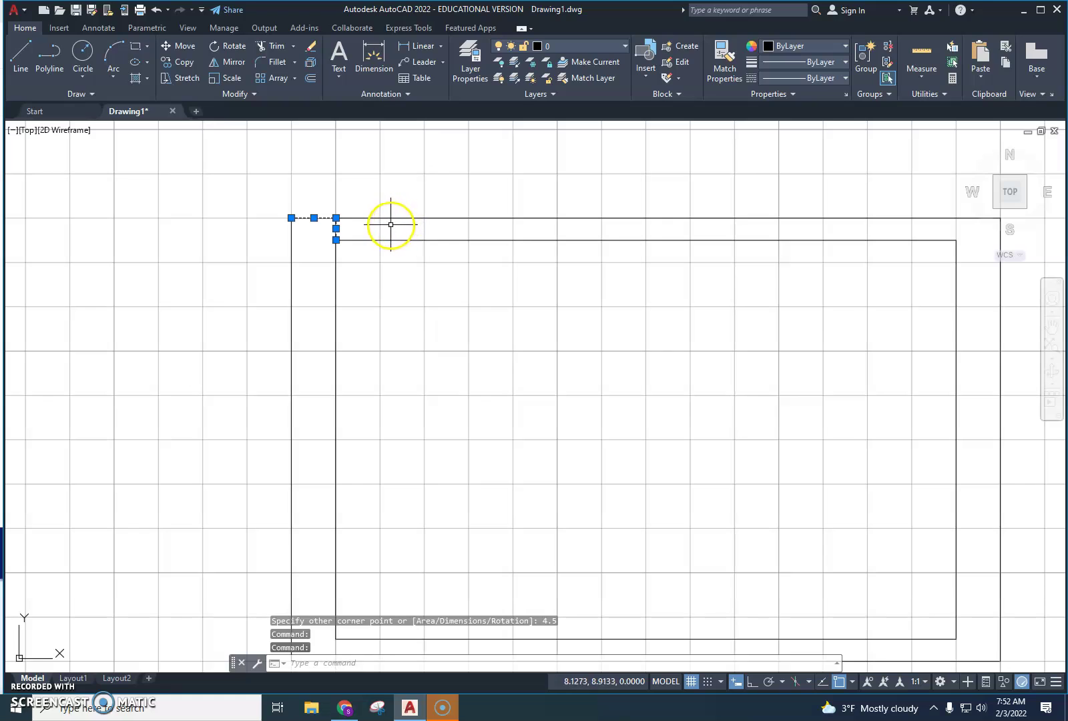
key(Delete)
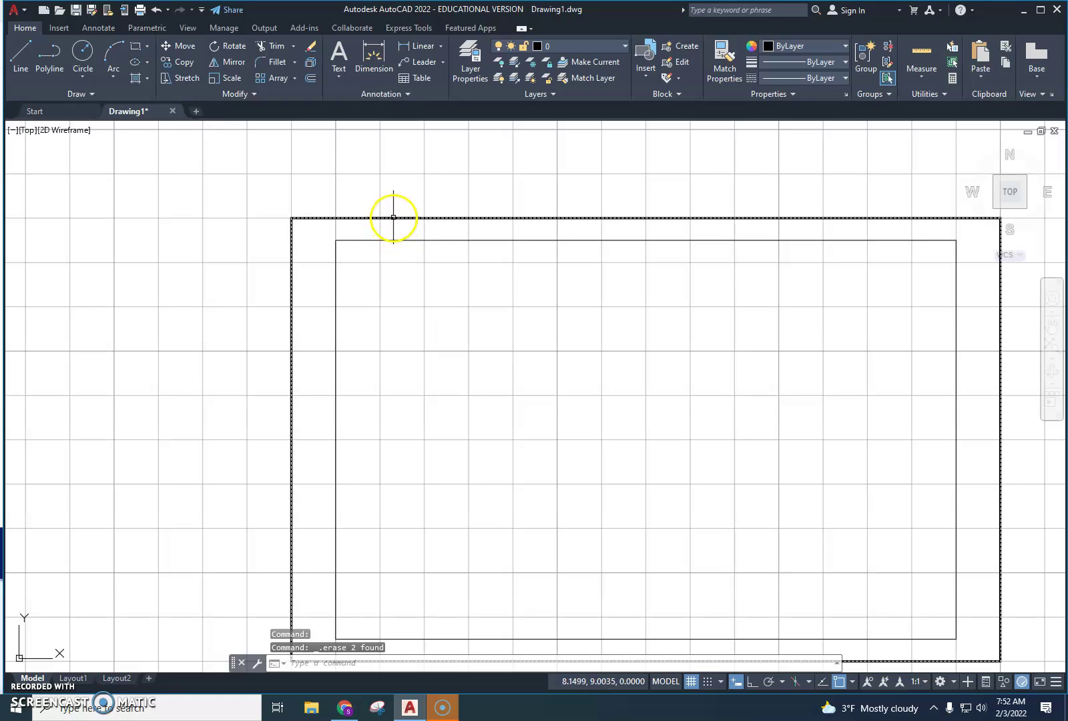
click(347, 243)
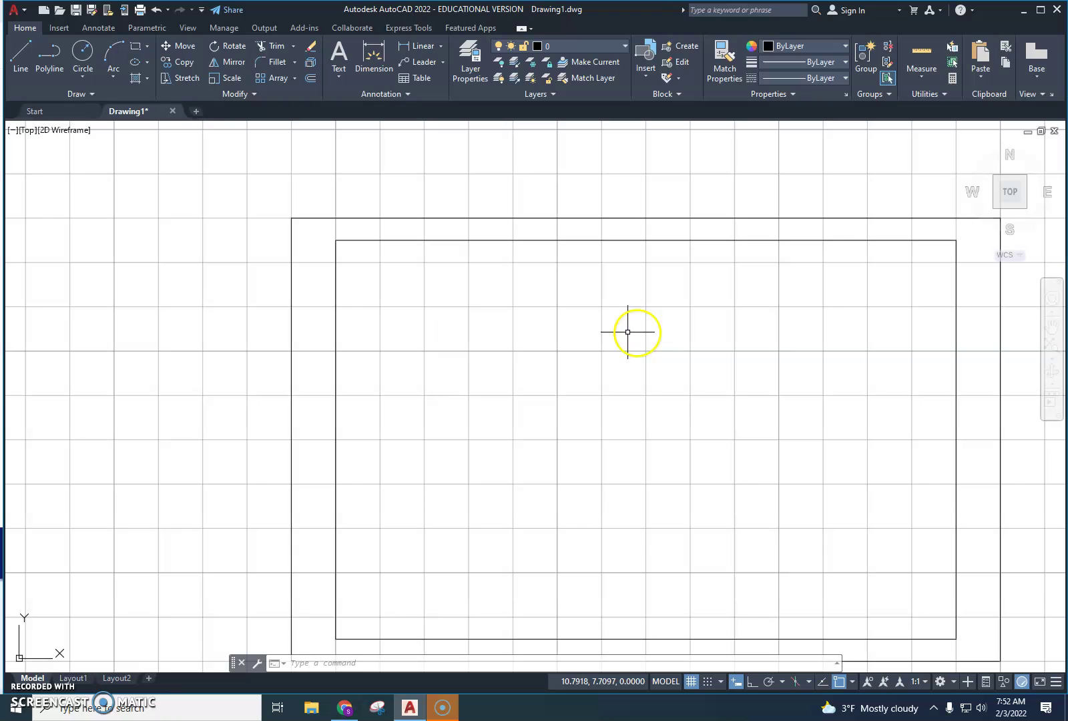
middle_drag(675, 373, 476, 330)
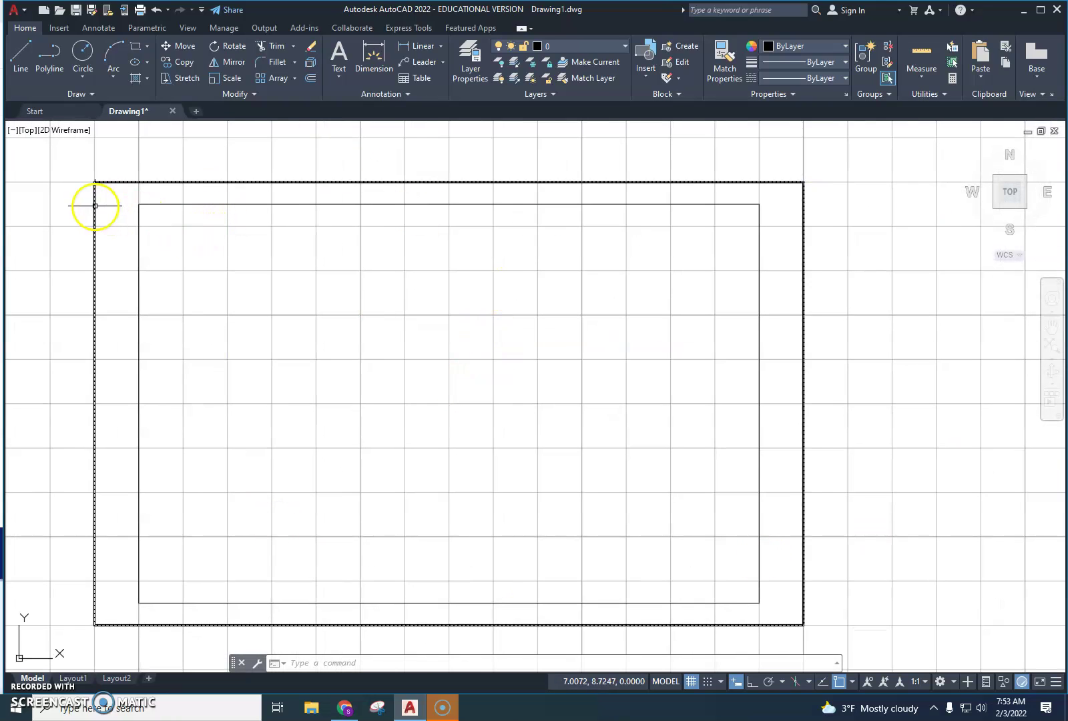
Draw a 0.5 line at 90° from the top-left corner, then delete that stray vertical line
click(46, 68)
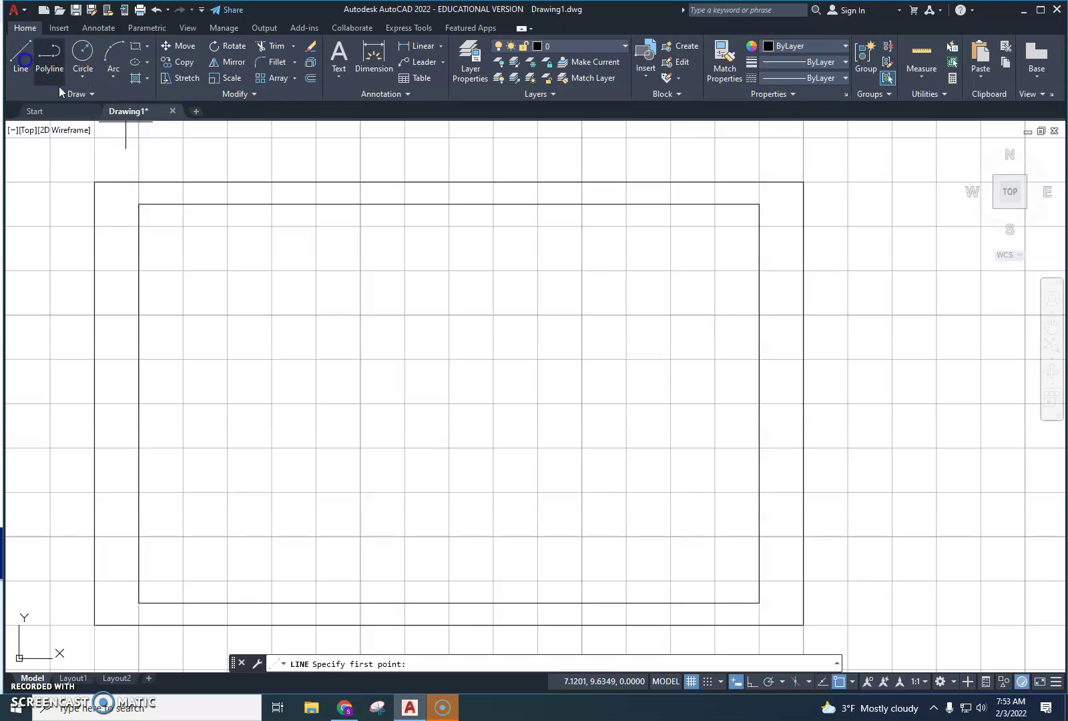
click(138, 204)
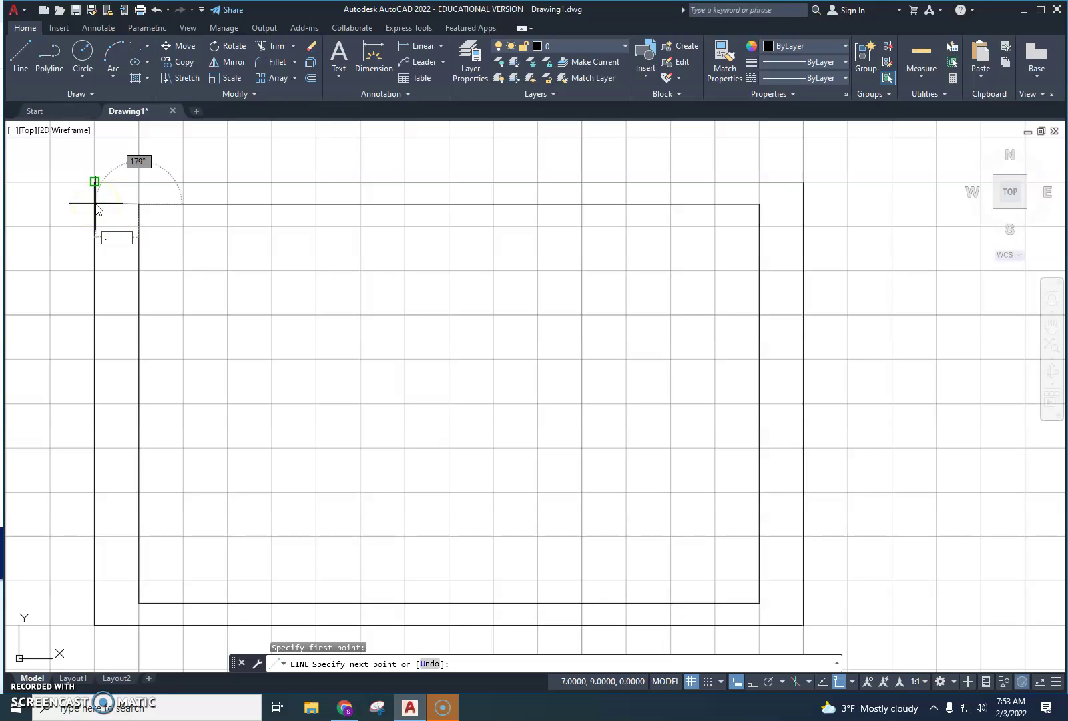
text(.5)
key(Tab)
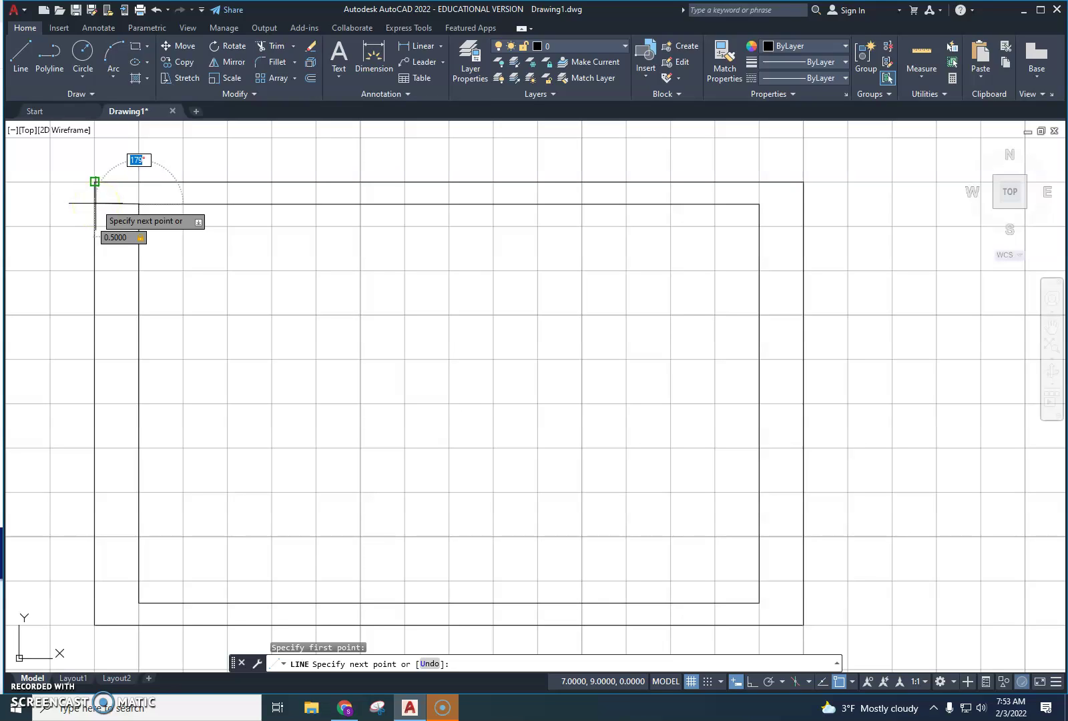
text(90)
key(Return)
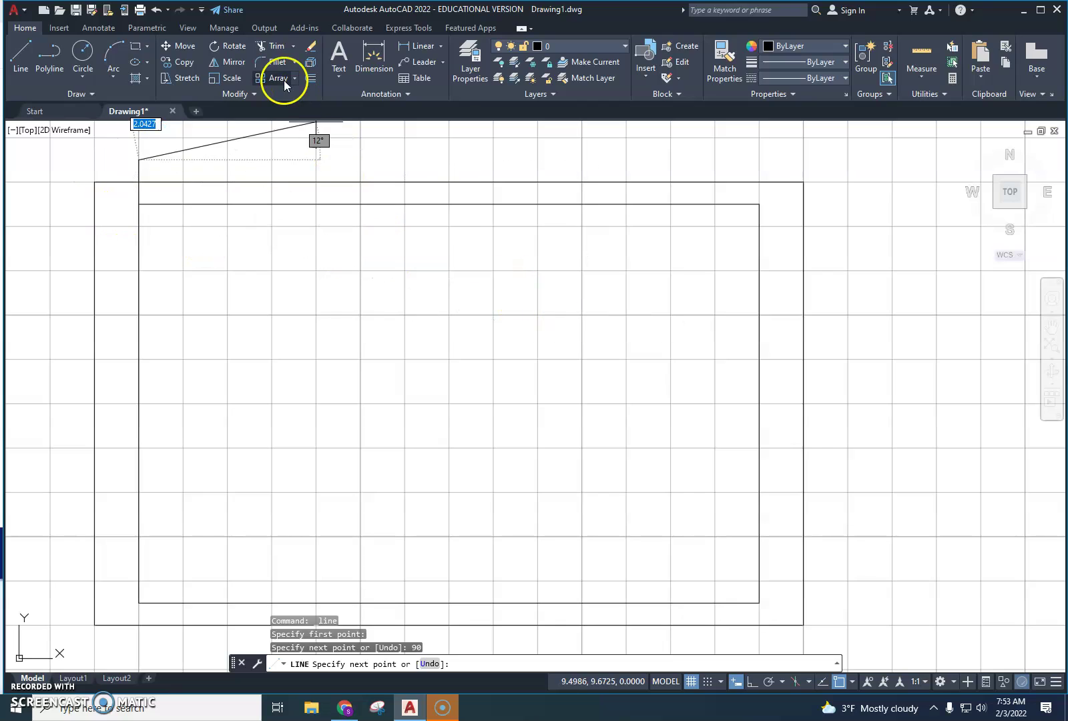
key(Escape)
key(Escape)
key(Escape)
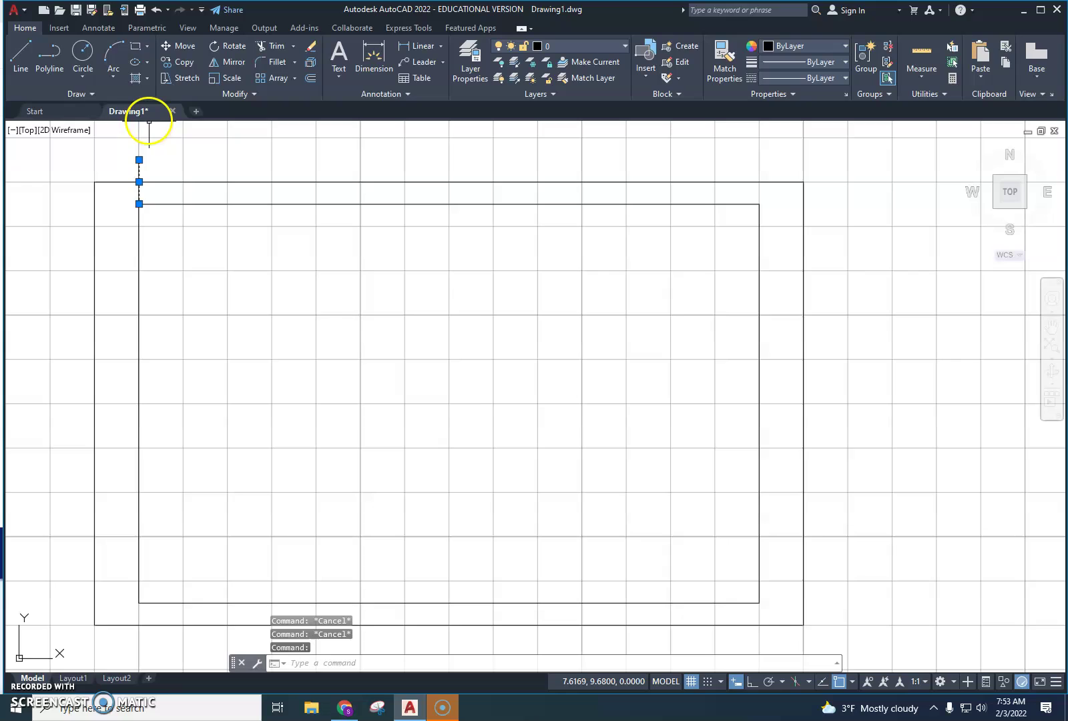
mouse_move(144, 112)
key(Delete)
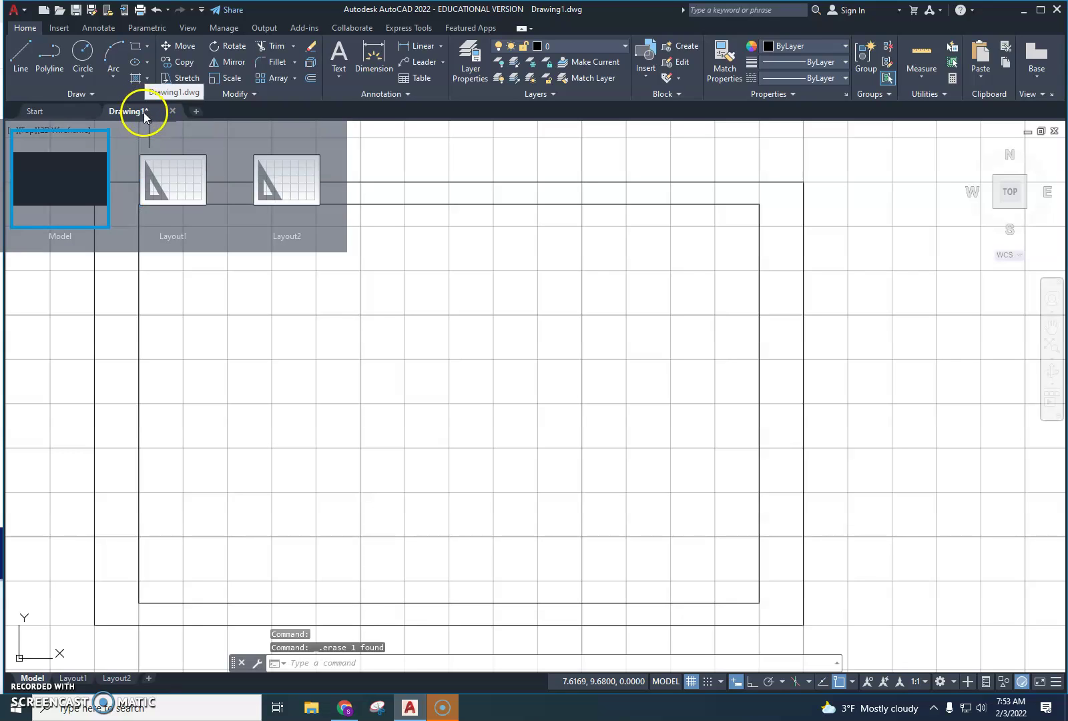
Draw 0.5 lines pointing left and right from the inner rectangle's top-left and top-right corners
click(34, 67)
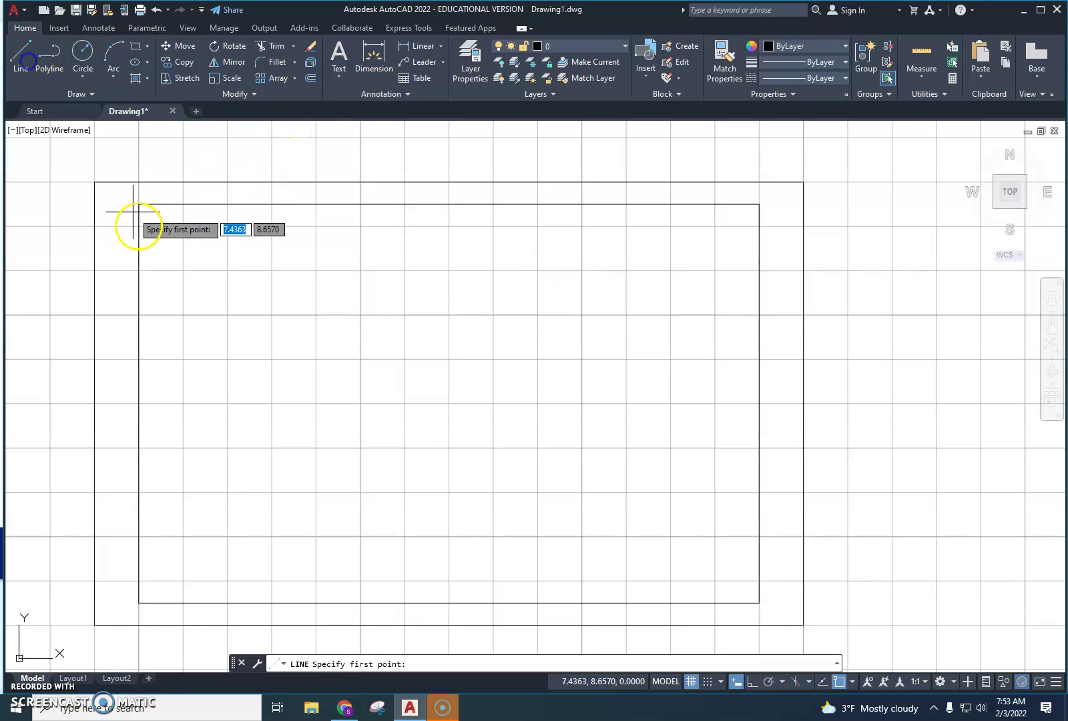
click(139, 204)
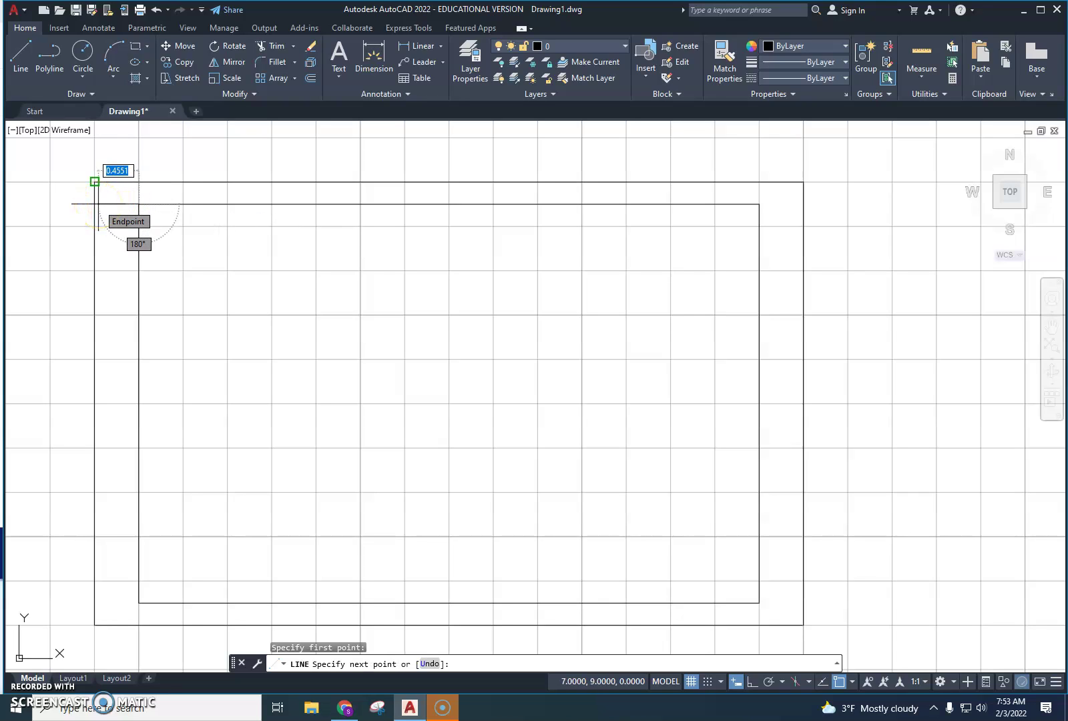
key(Tab)
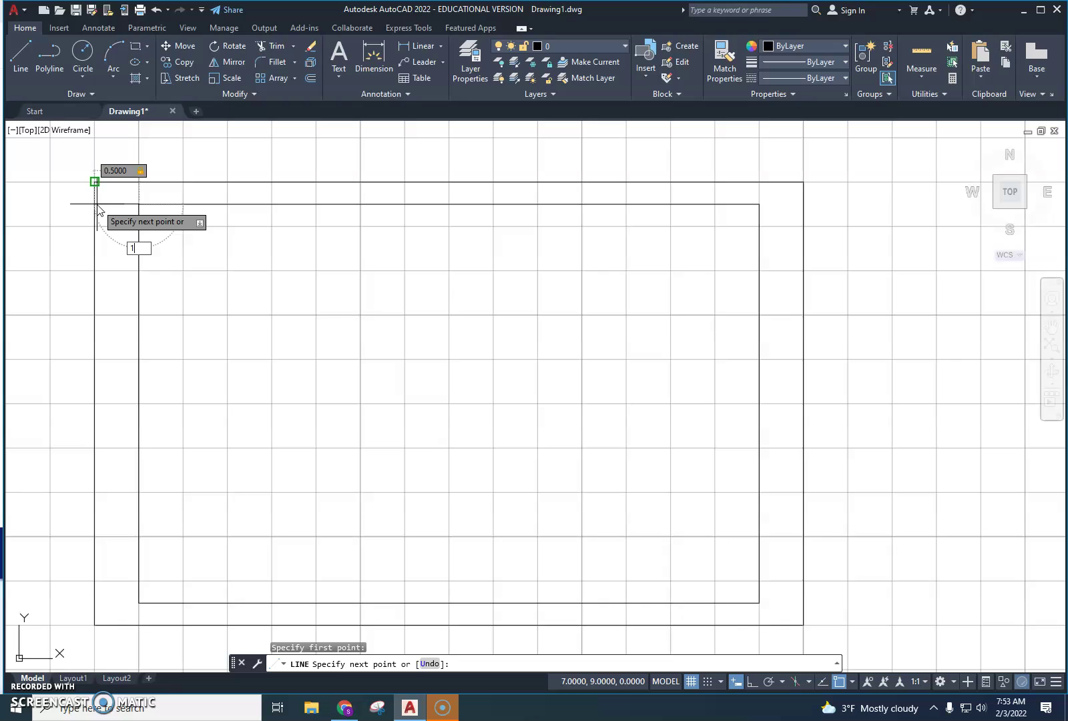
key(Return)
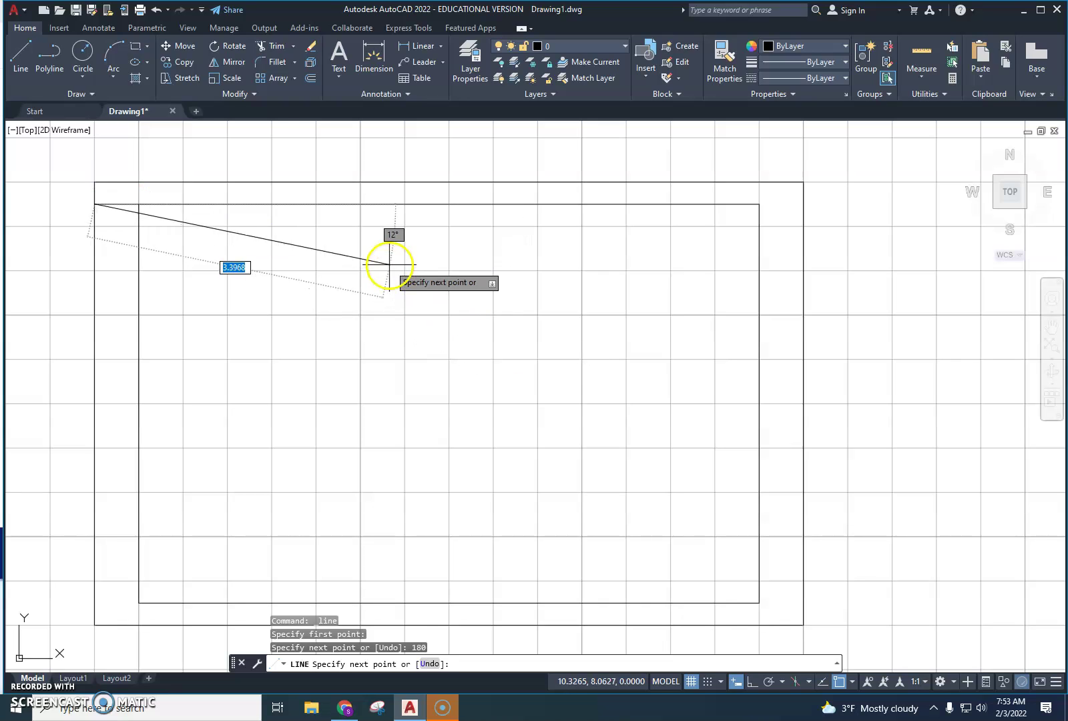
key(Escape)
key(Escape)
key(Escape)
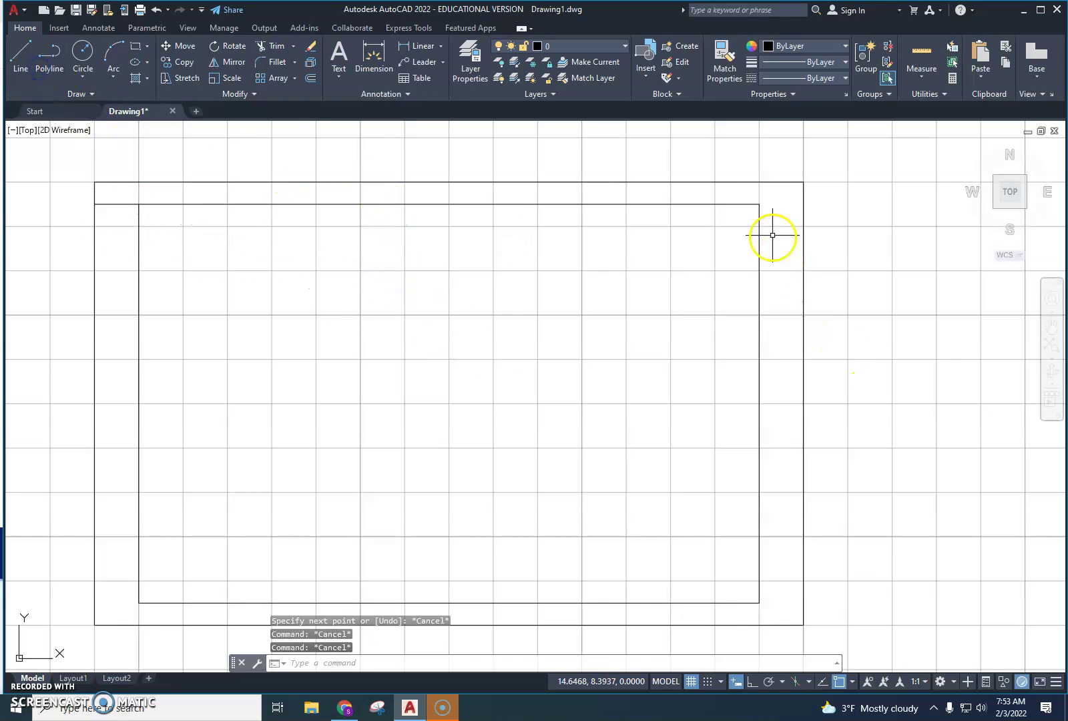
click(21, 57)
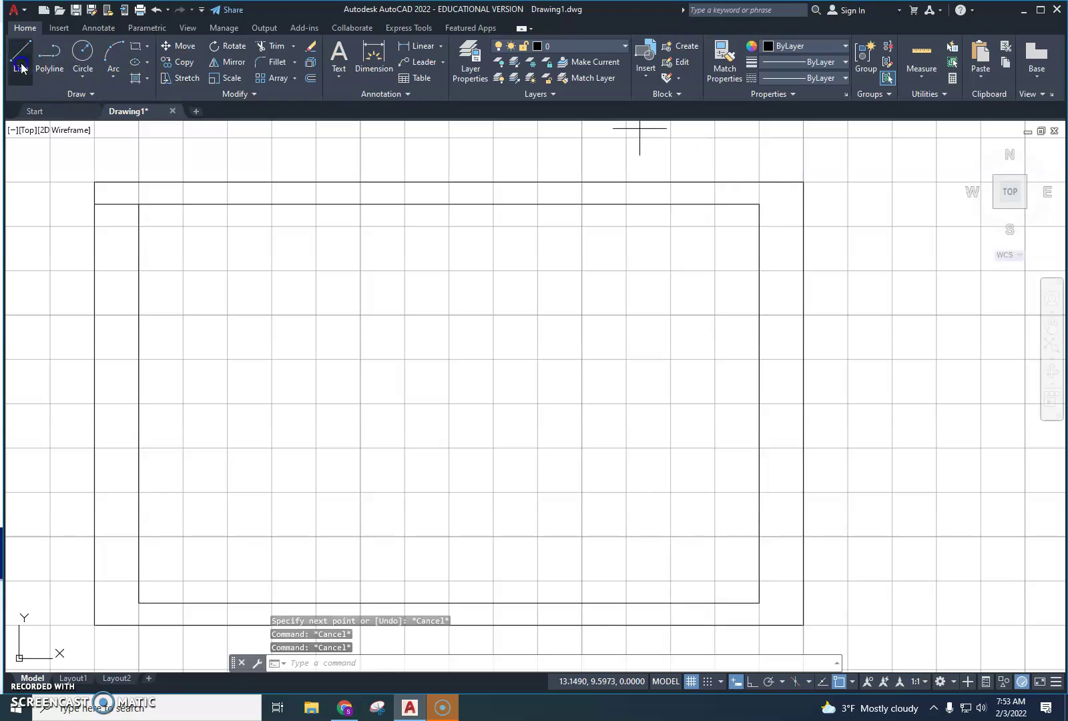
click(759, 203)
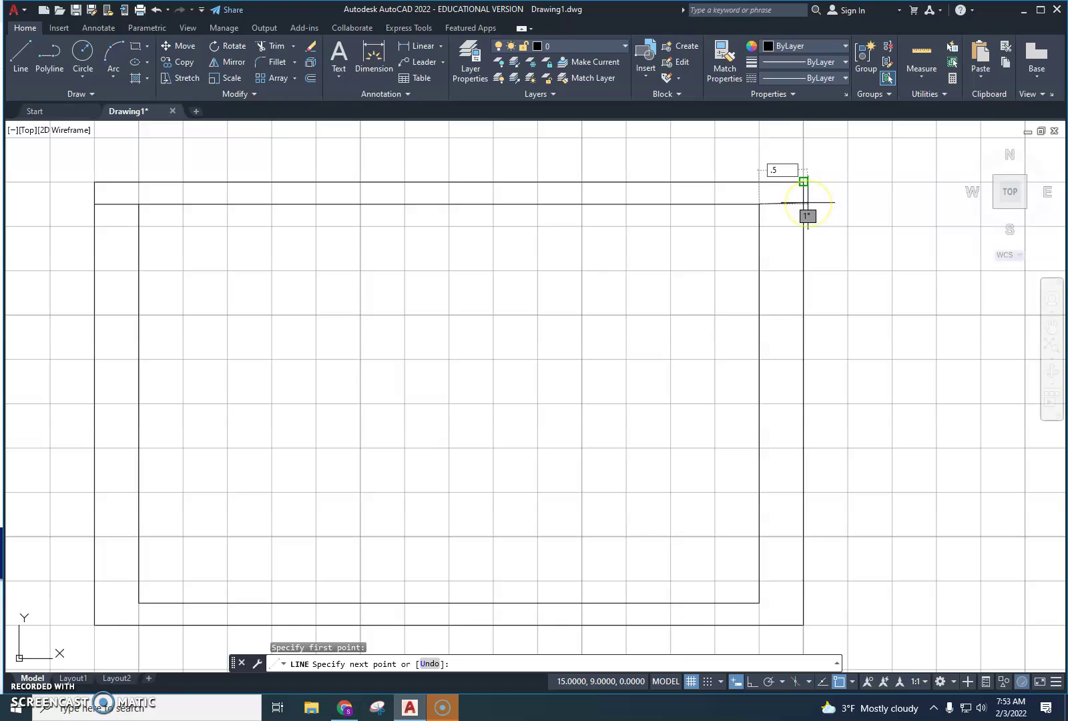
text(.5)
key(Tab)
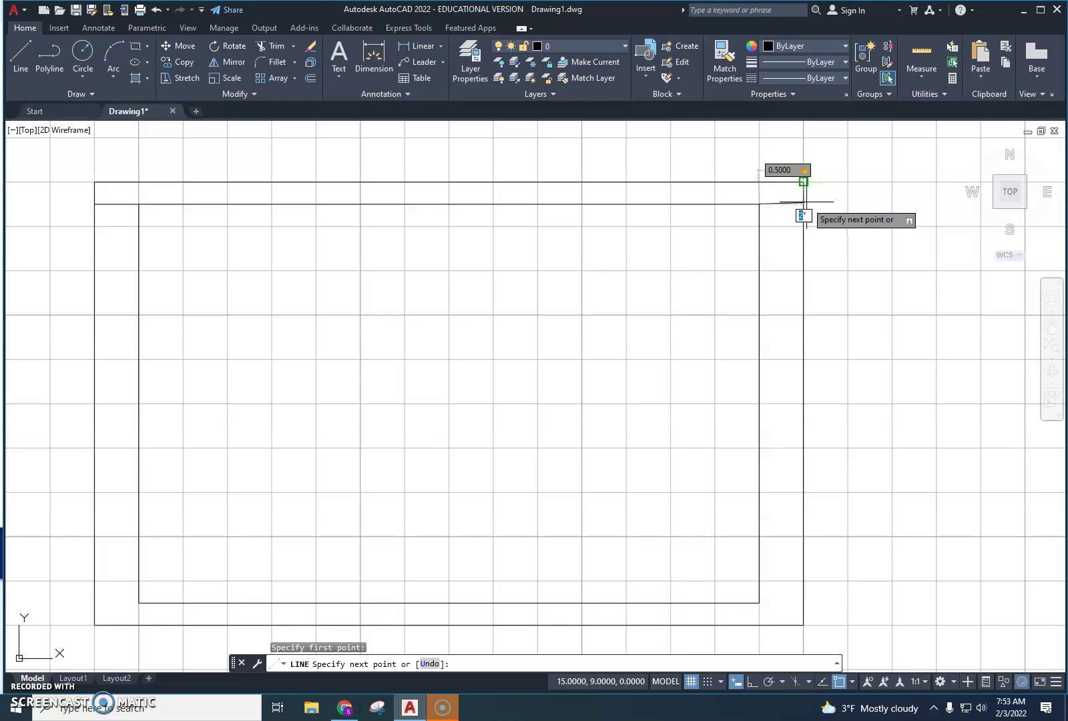
text(0)
key(Return)
key(Escape)
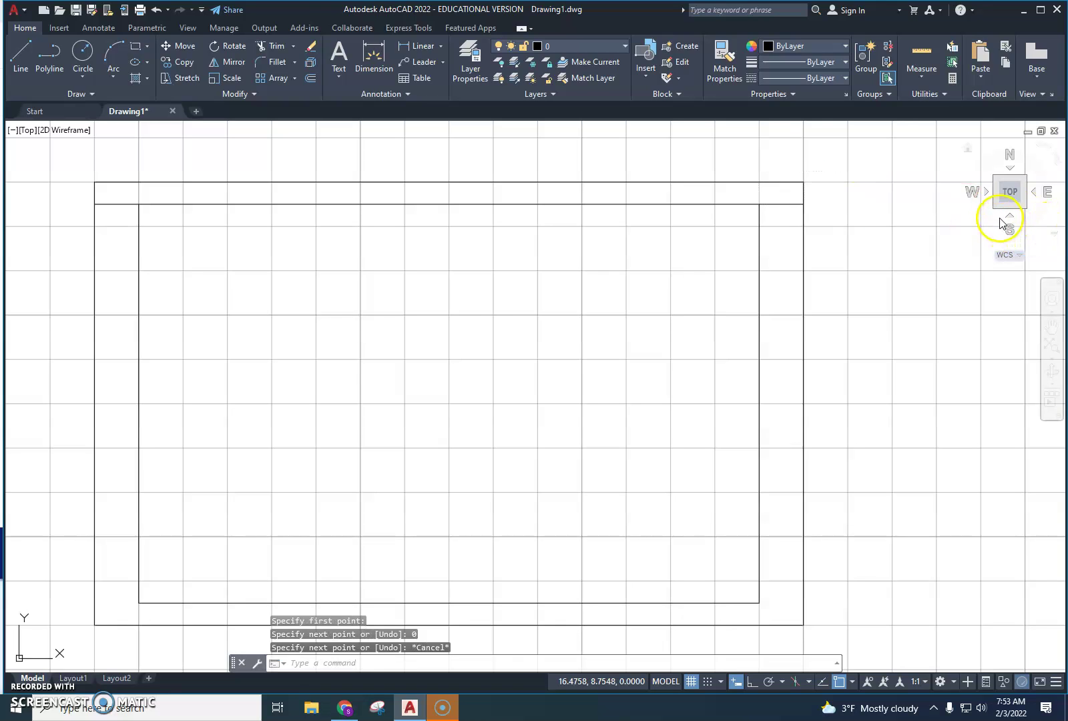
Draw a 0.5 line at 180° from the inner rectangle's bottom-left corner
middle_drag(385, 380, 612, 300)
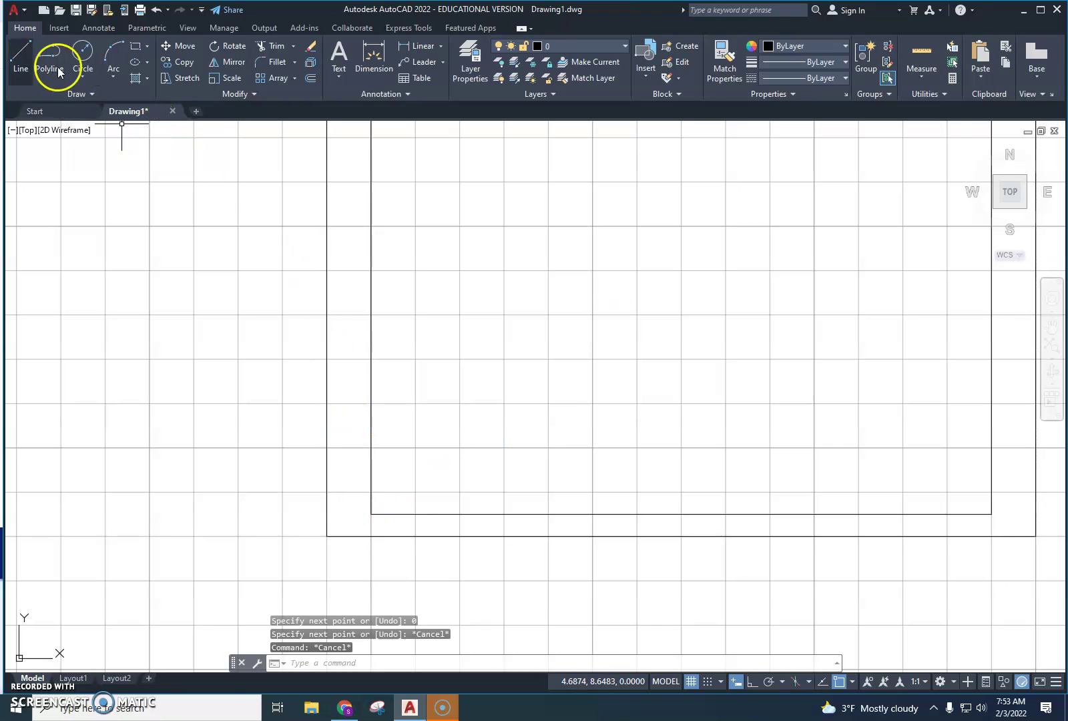
click(21, 55)
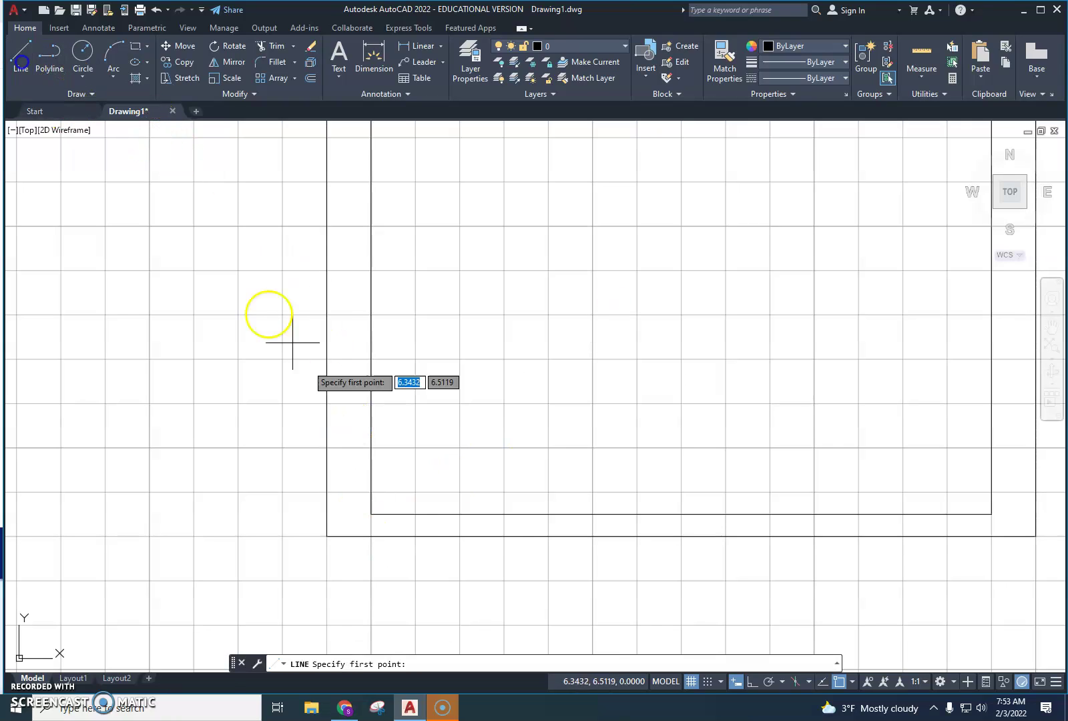
click(372, 514)
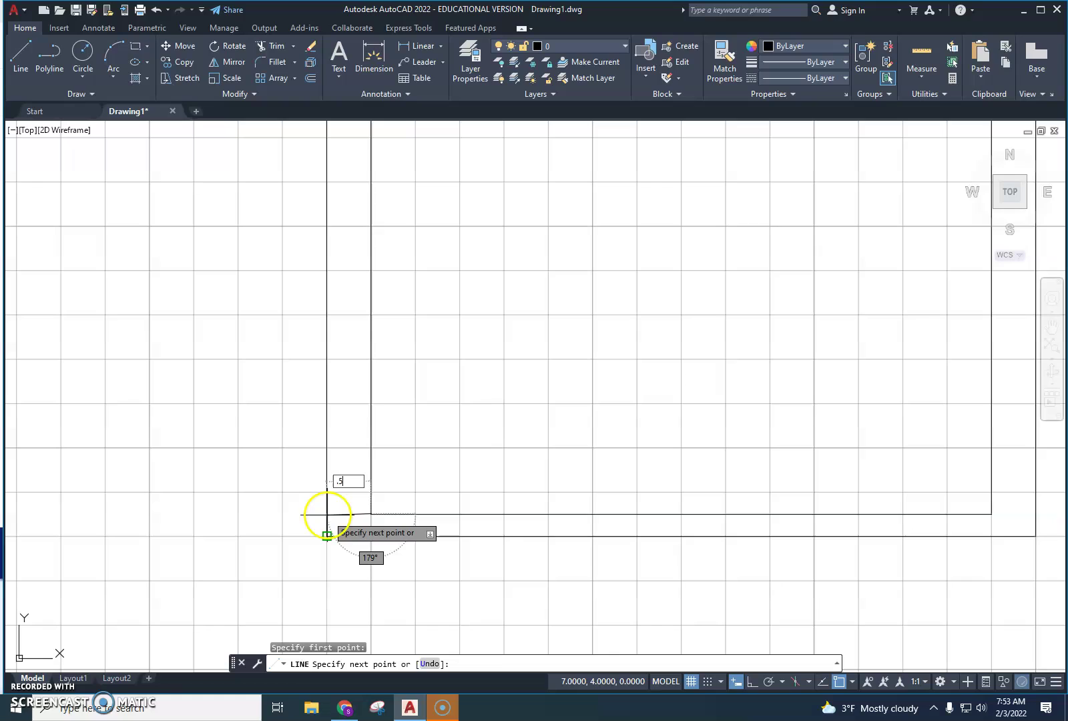
key(Tab)
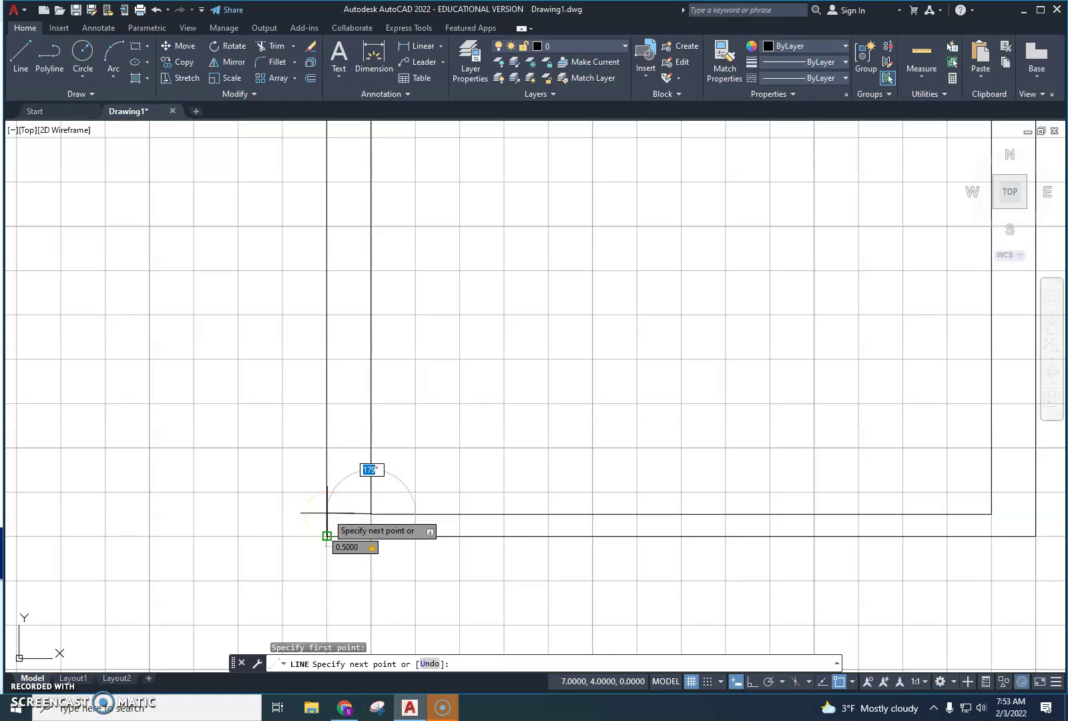
text(180)
key(Return)
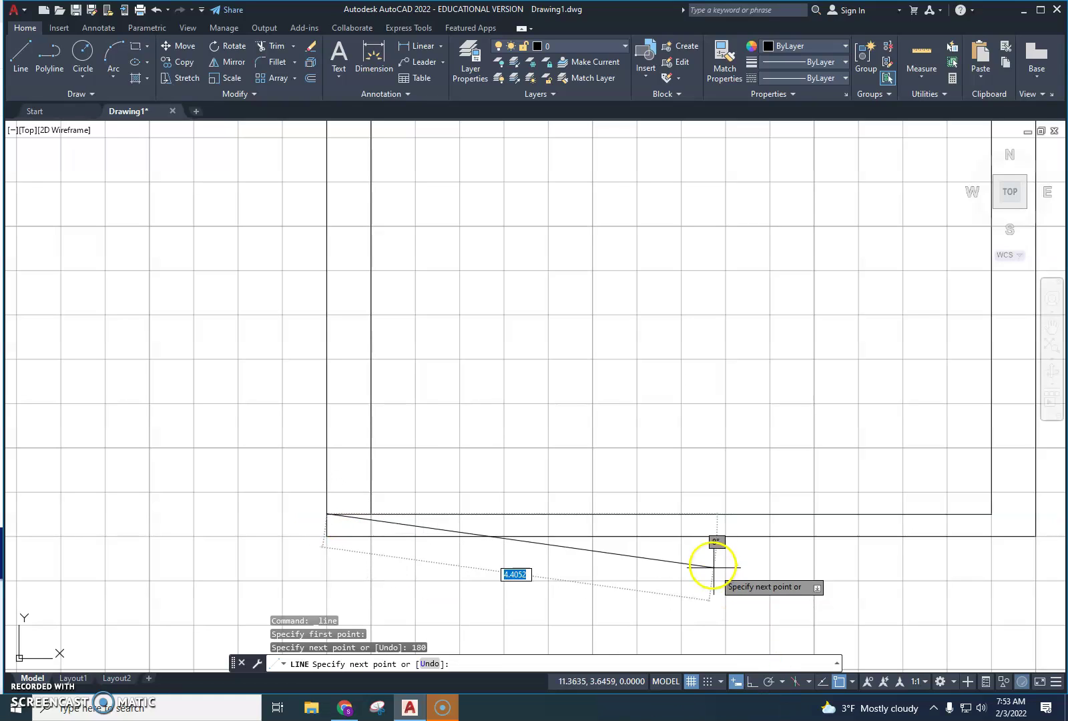
key(Escape)
click(152, 112)
Draw a 0.5 line at 0° from the bottom-right corner, then zoom out to the whole top view
click(21, 54)
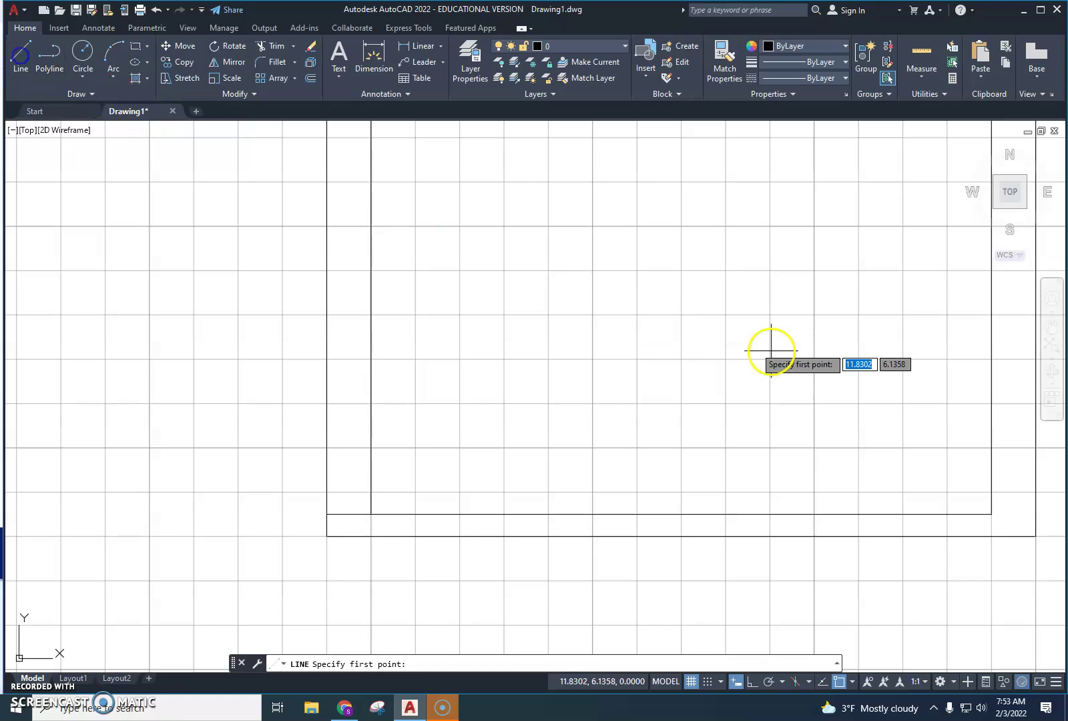
click(991, 513)
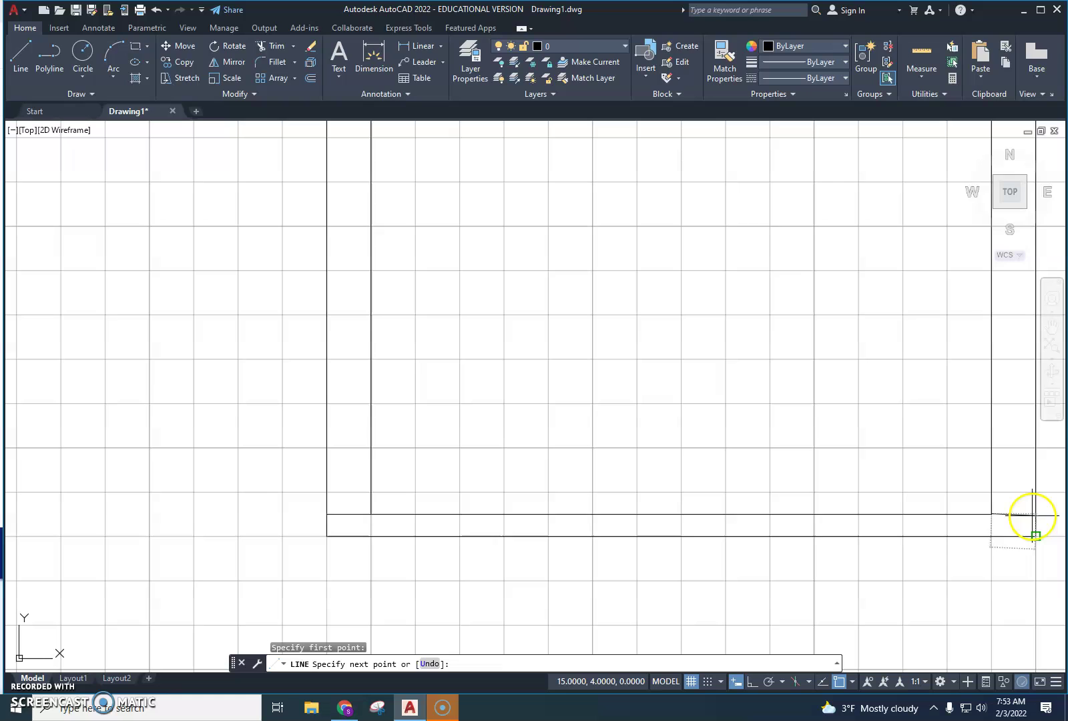
text(0)
key(Return)
key(Escape)
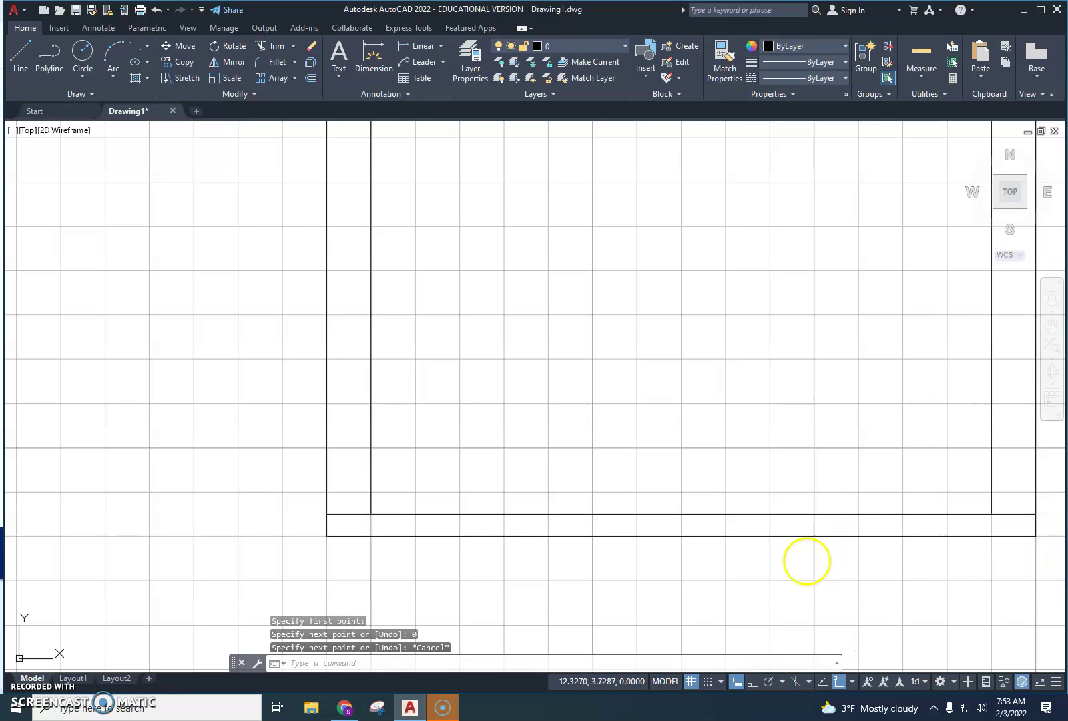
key(Escape)
scroll(537, 373, down, 4)
middle_drag(608, 437, 375, 325)
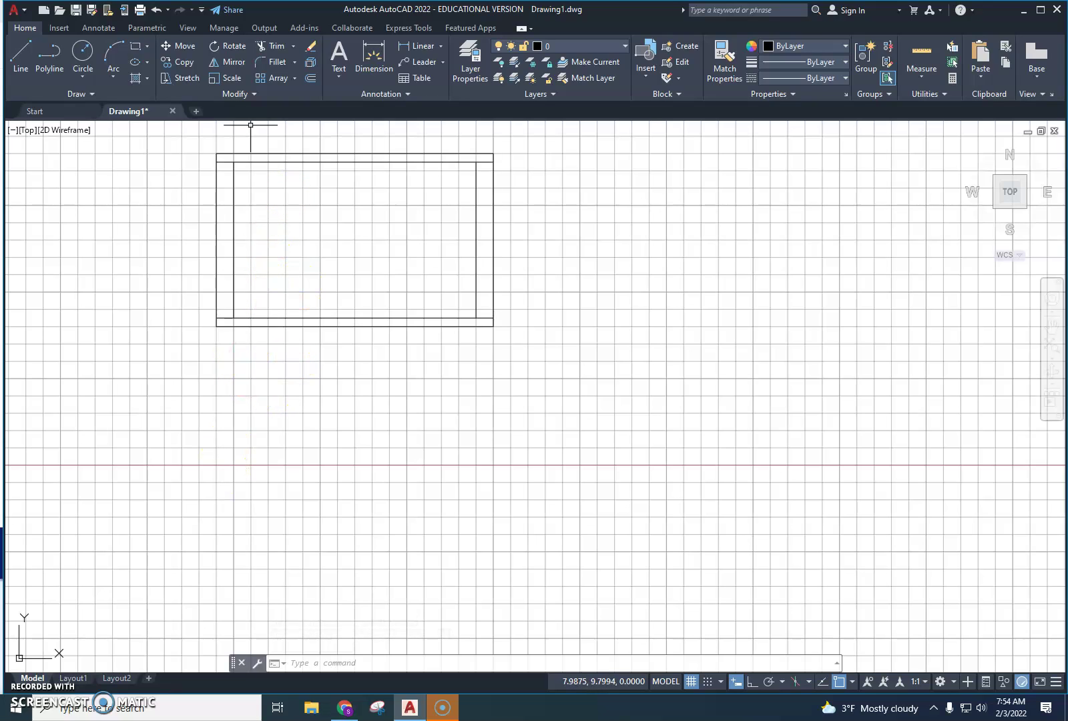
Draw a 3-unit vertical guide line straight down from the top view's lower-left corner
click(21, 65)
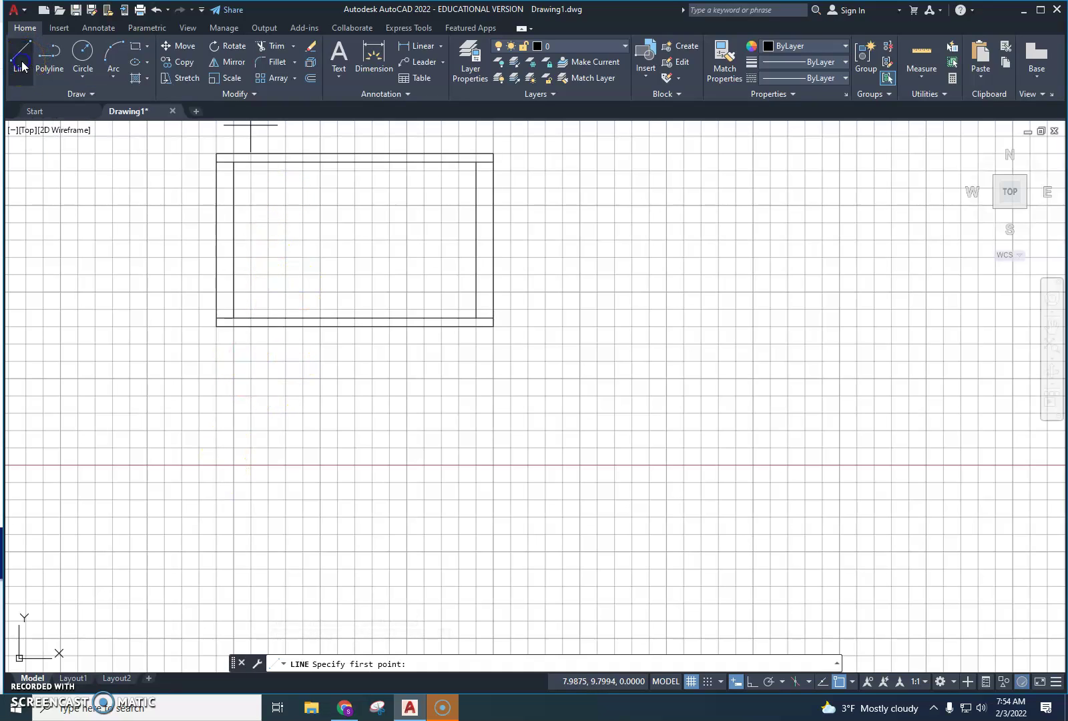
click(216, 326)
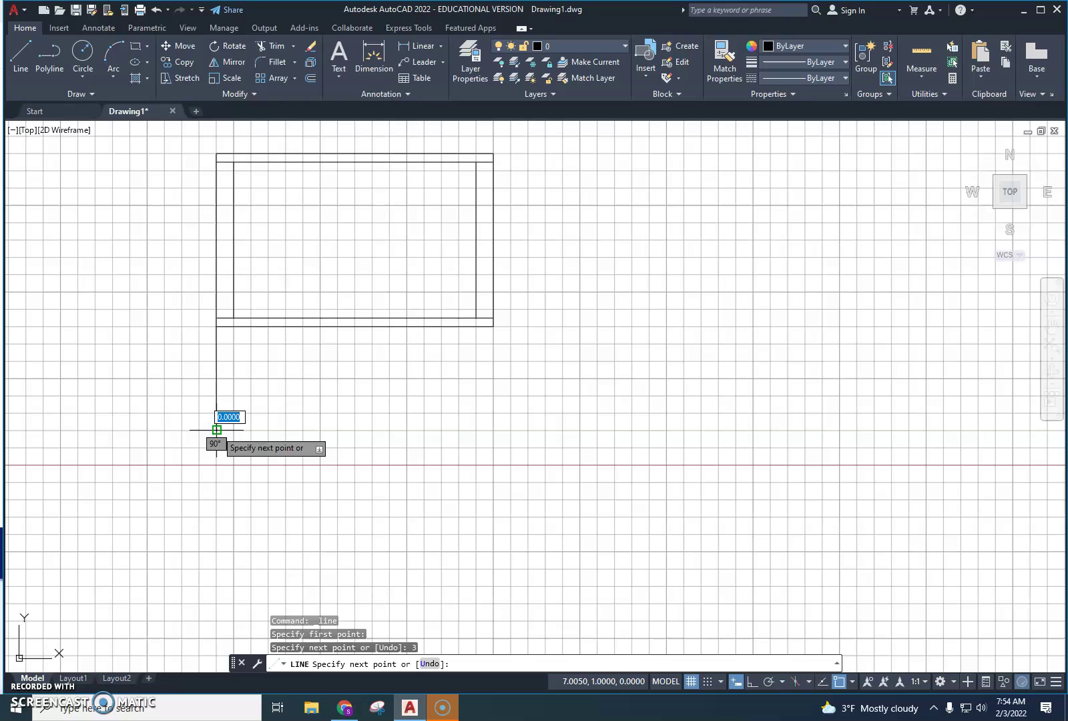
key(Escape)
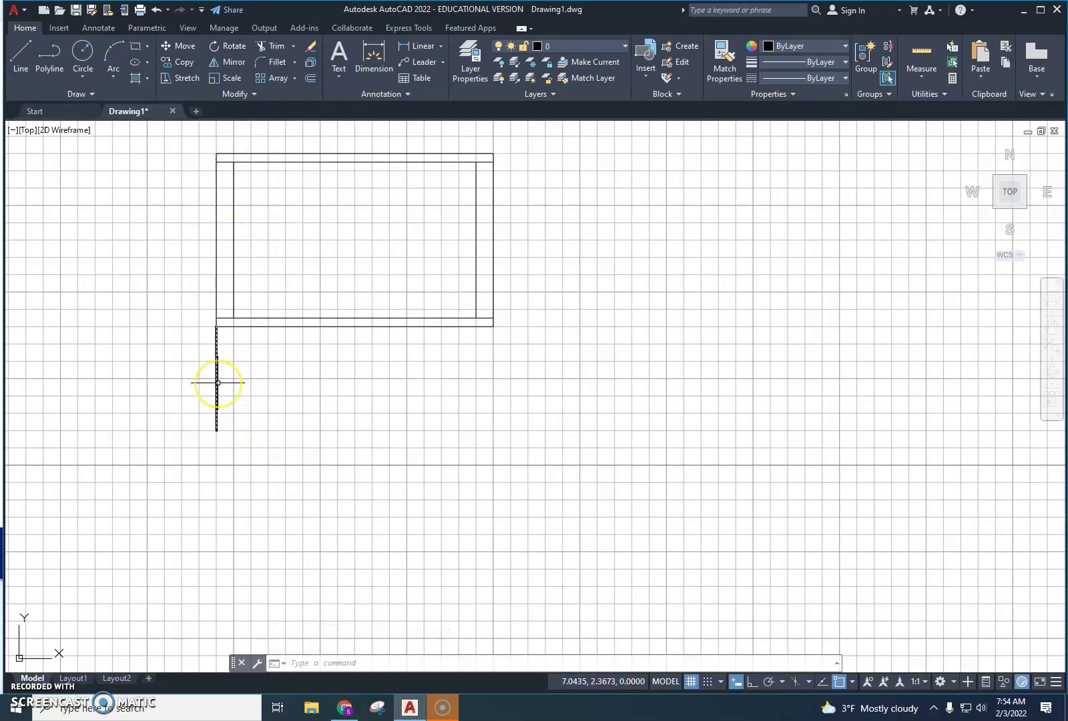
Draw an 8 by 1.75 rectangle starting at the guide line's lower end
click(146, 48)
click(161, 68)
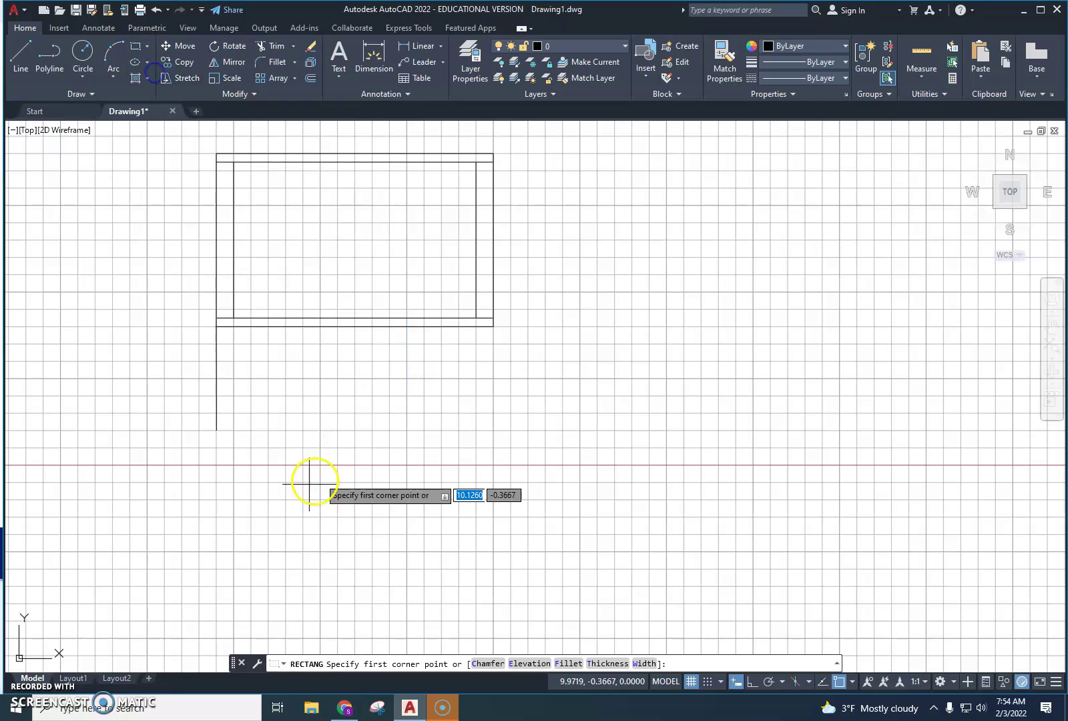
click(215, 430)
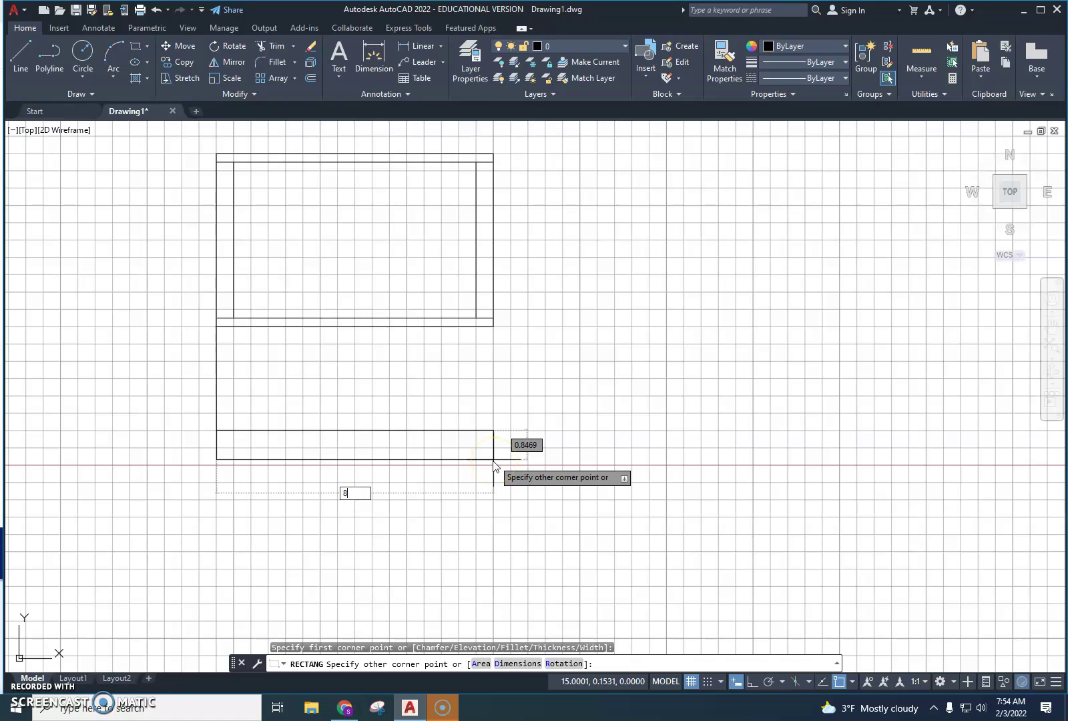
text(8)
key(Tab)
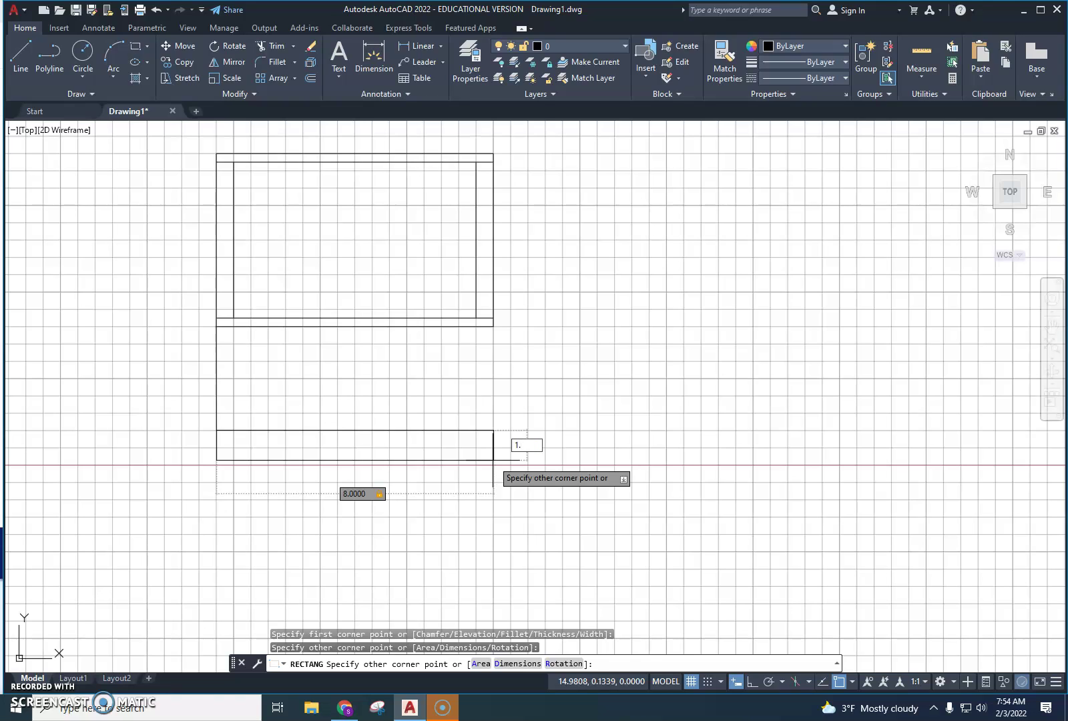
key(Return)
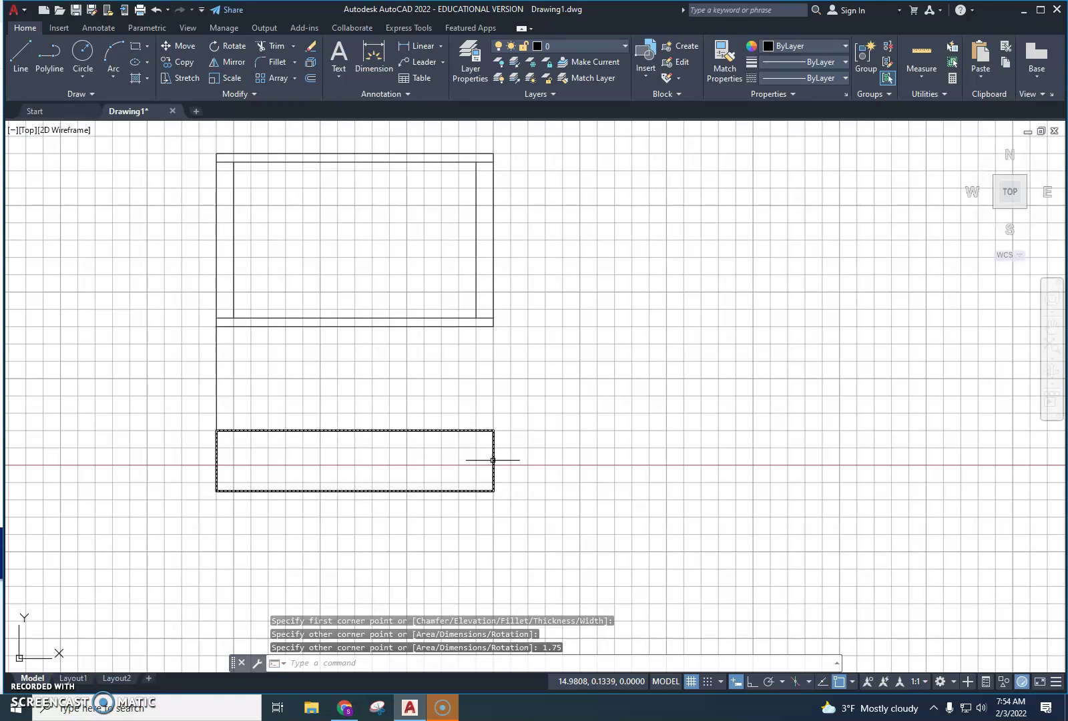
Erase the vertical guide line and recenter the view on the new side-view rectangle
click(216, 383)
key(Delete)
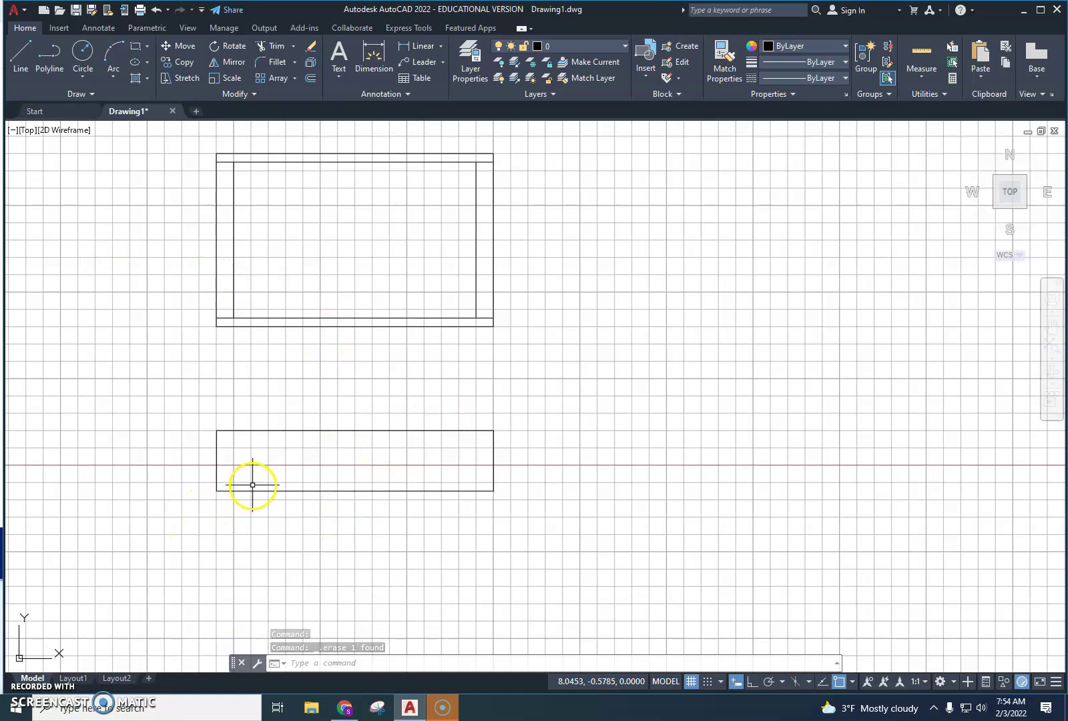
scroll(252, 484, up, 2)
middle_drag(395, 468, 407, 397)
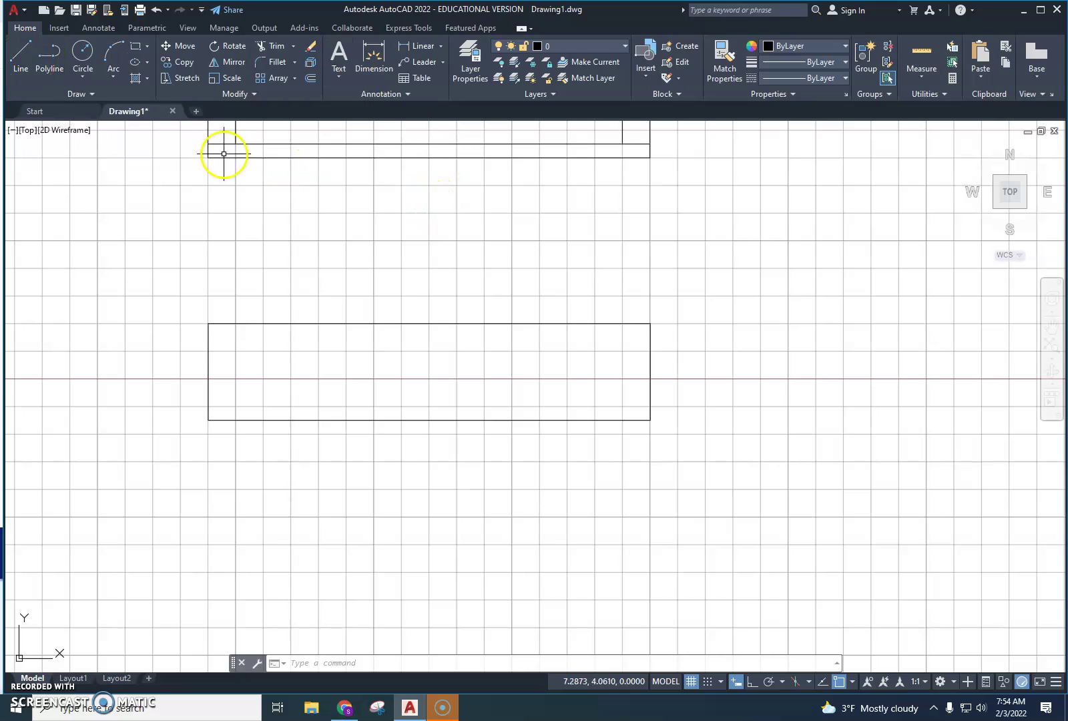
Draw a 0.125 inset at 0° and a 0.25 stub at 90° from the side view's lower-left corner
click(30, 64)
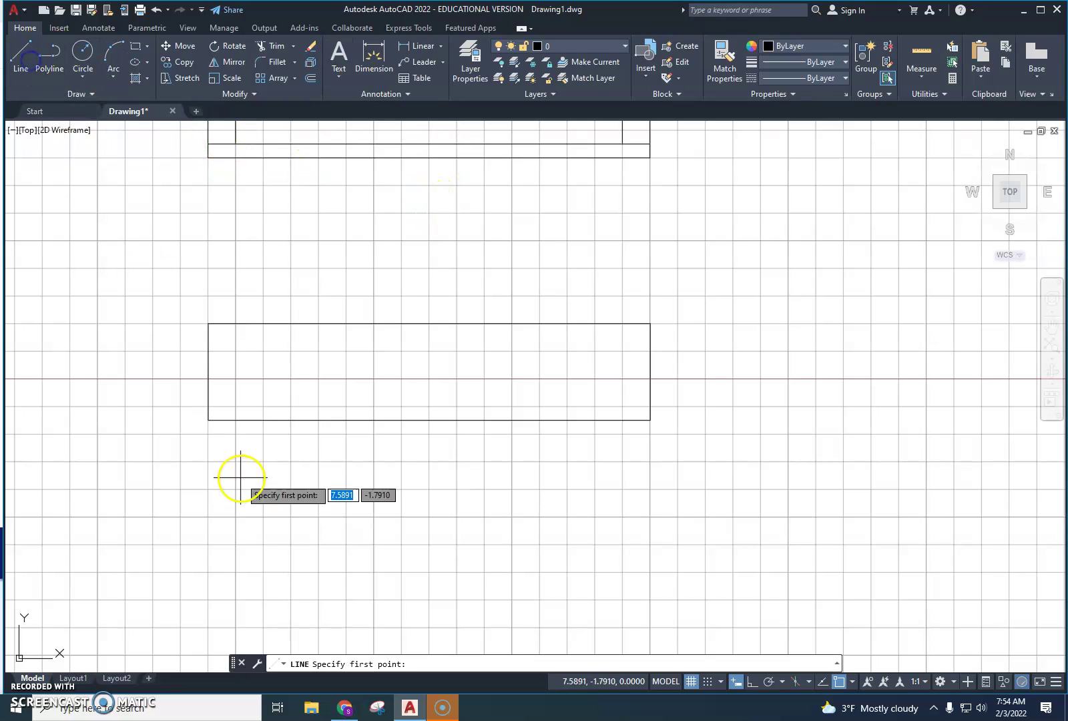
click(209, 419)
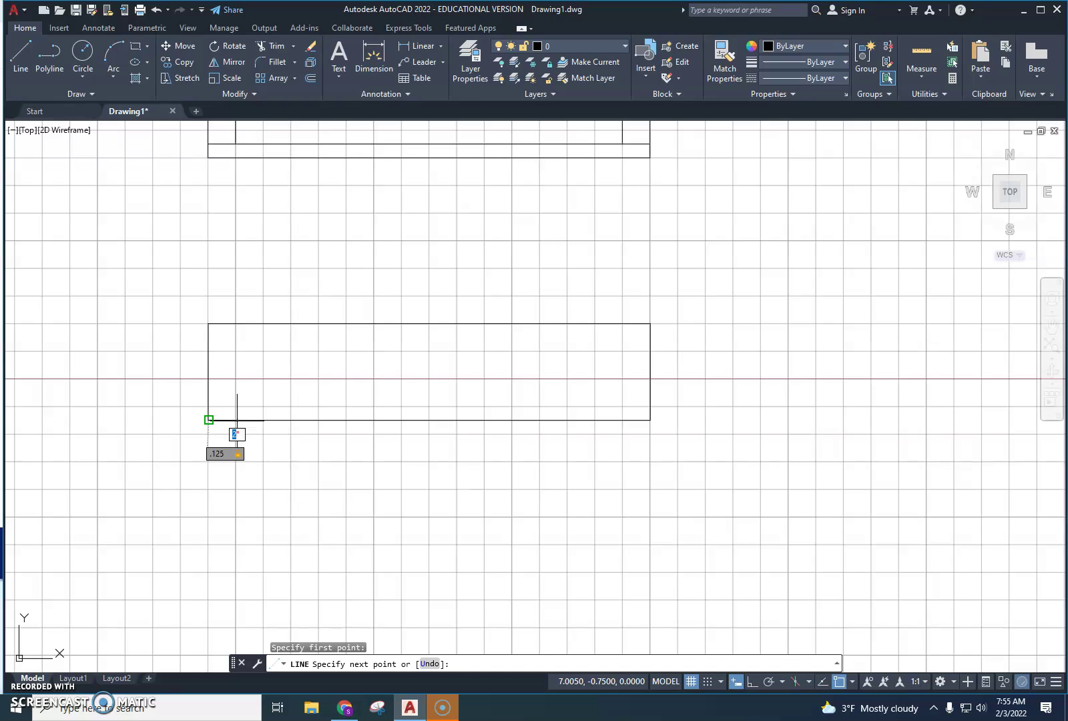
key(Return)
text(0)
key(Return)
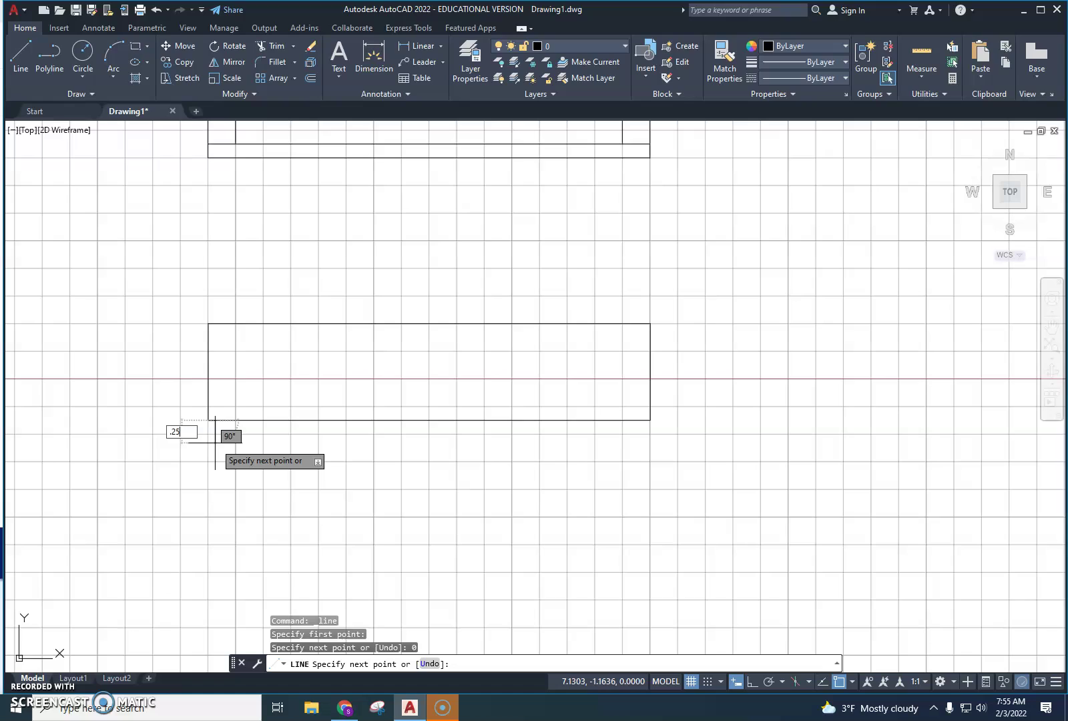
text(.25)
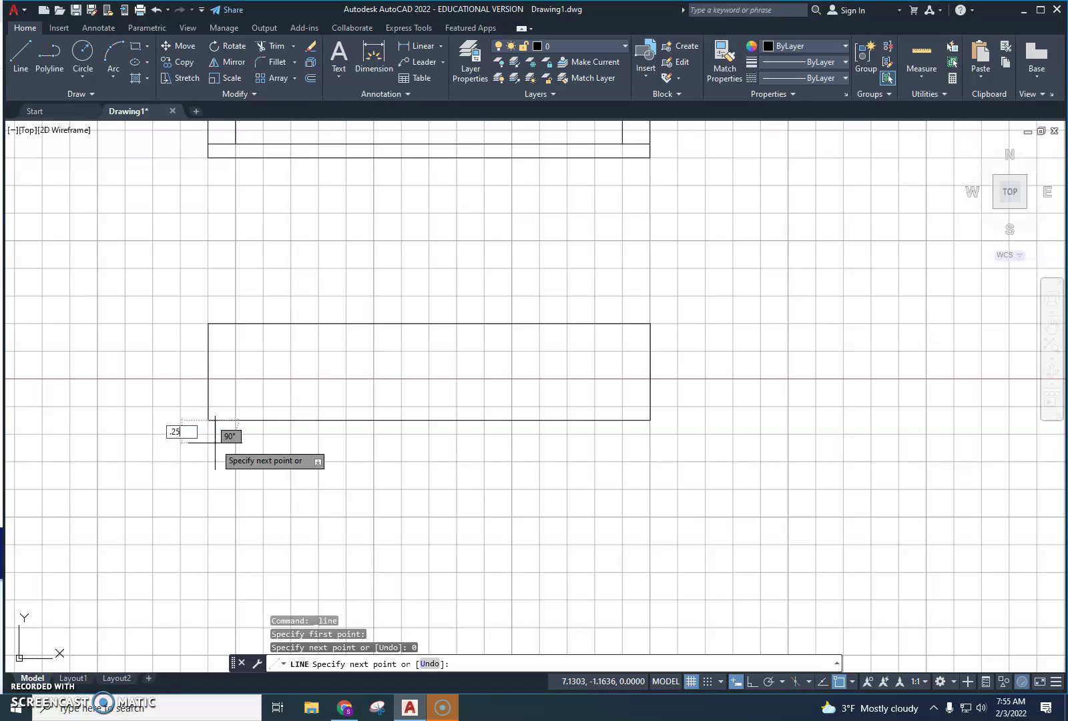
key(Tab)
text(90)
key(Return)
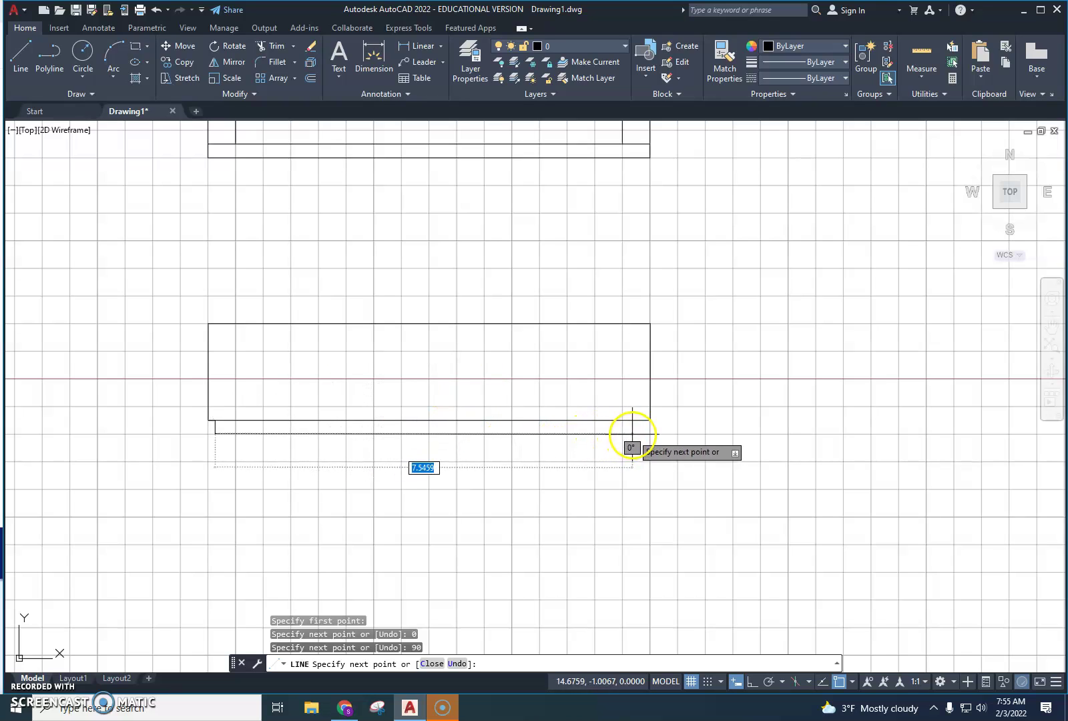
key(Escape)
key(Escape)
key(Escape)
key(Escape)
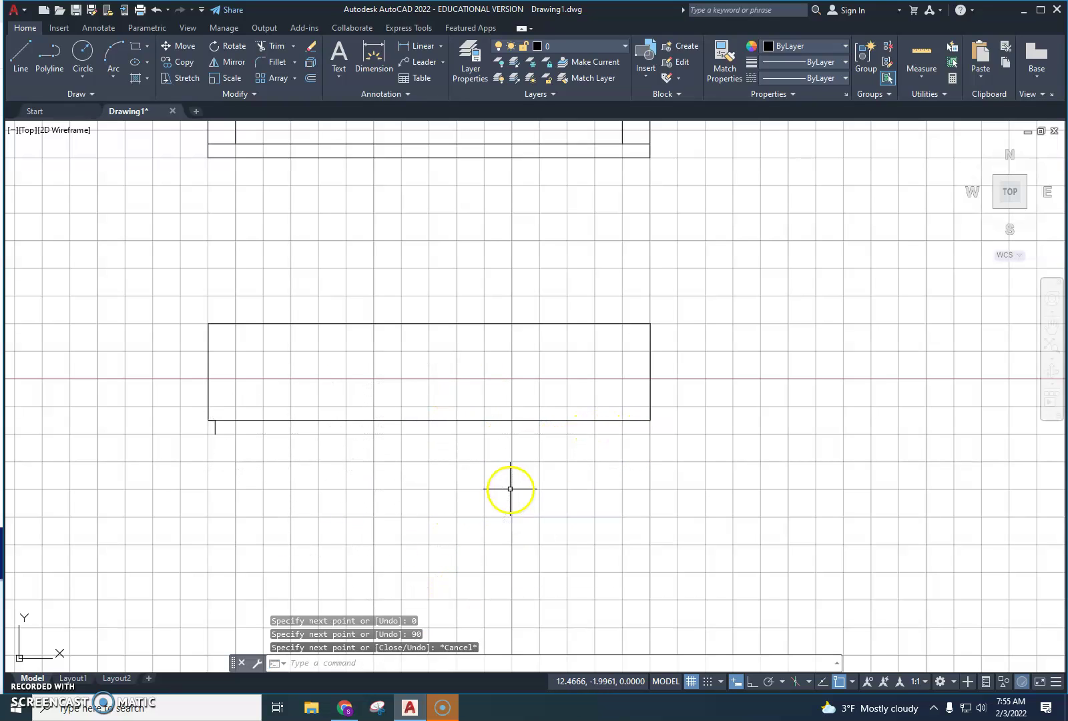
Erase the stray corner object and add a matching 0.25 drop at the side view's lower-right corner
click(211, 419)
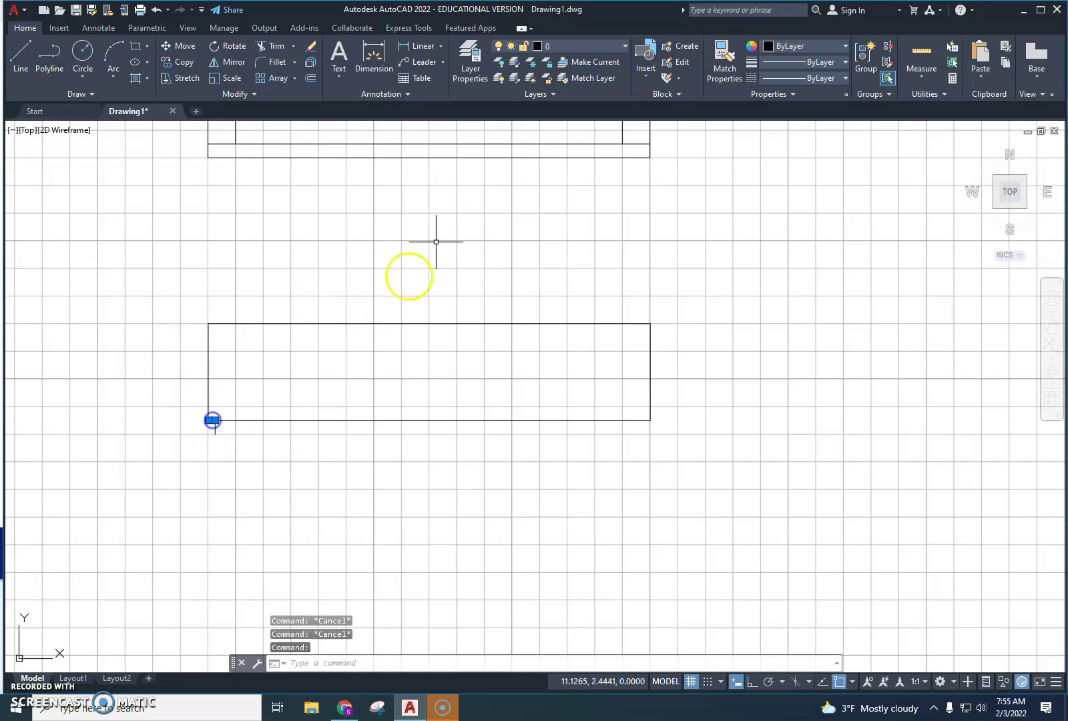
key(Delete)
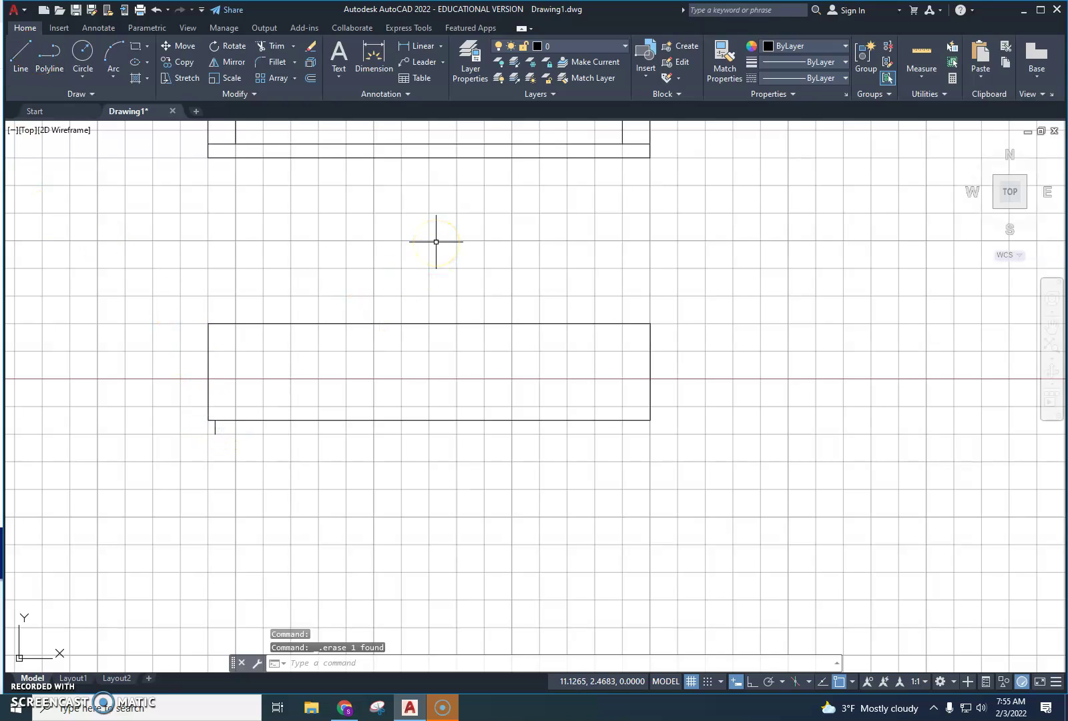
click(20, 54)
click(649, 420)
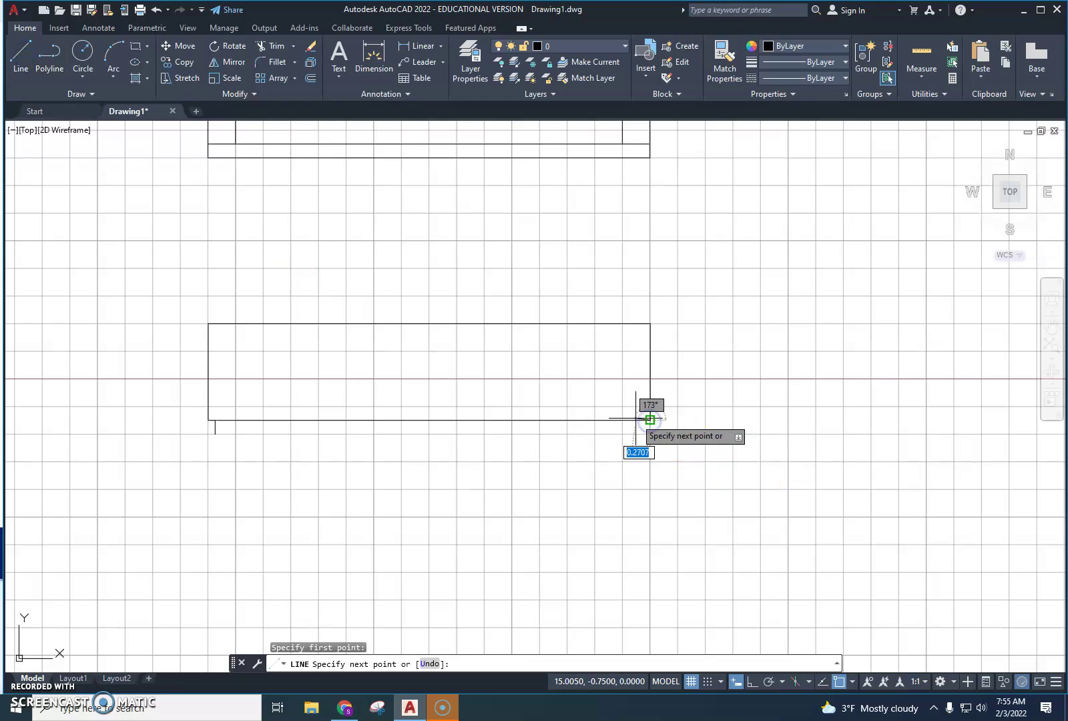
click(639, 421)
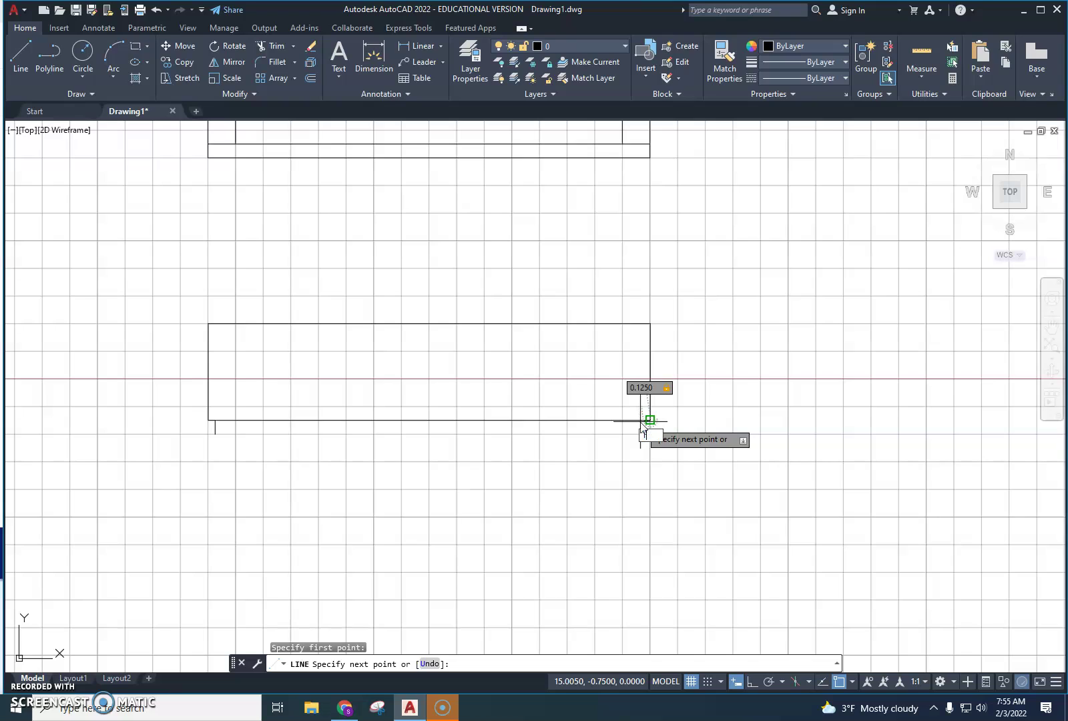
key(Return)
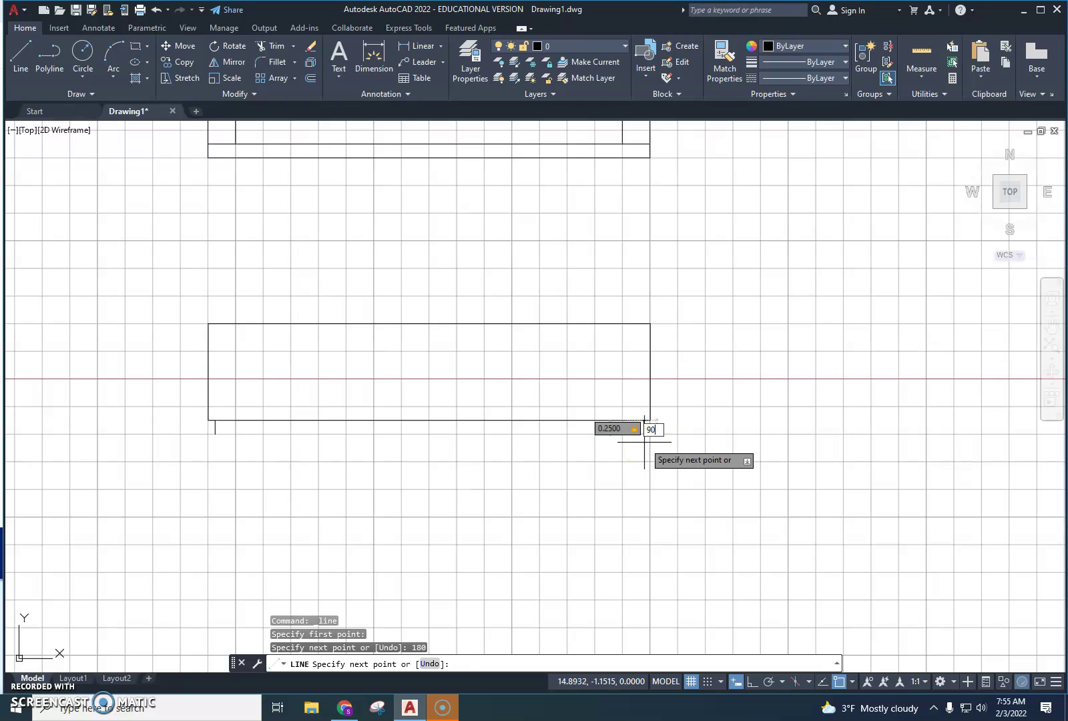
key(Return)
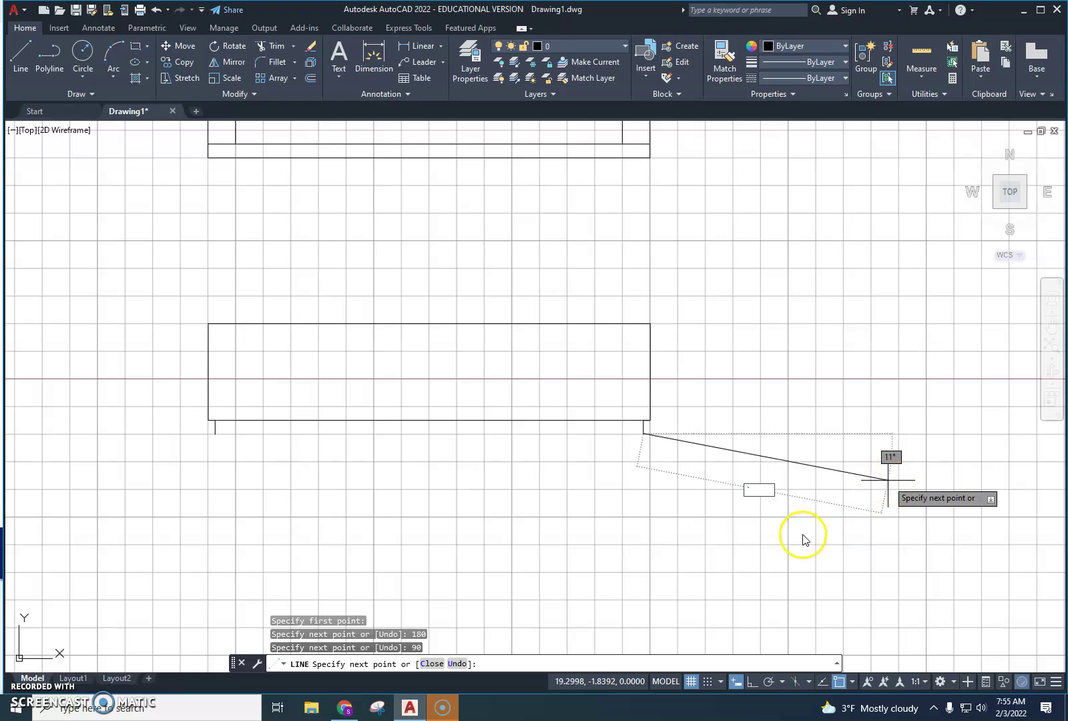
key(Escape)
key(Escape)
key(Escape)
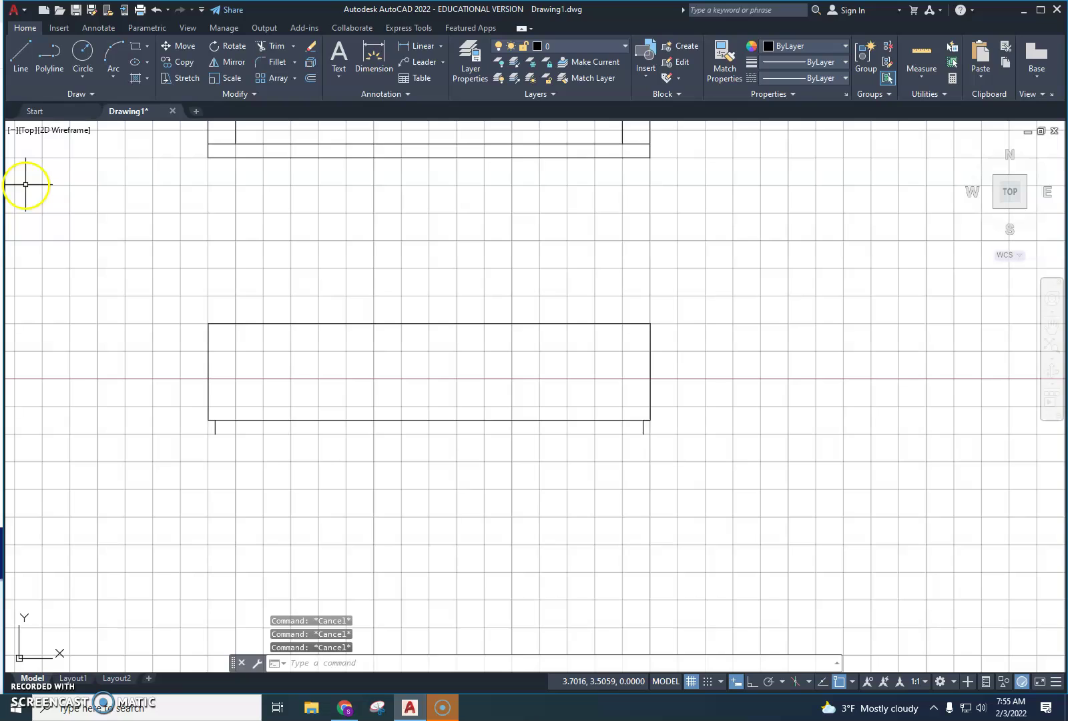
Draw the bottom board's lower edge between the left and right stub bottoms
click(15, 61)
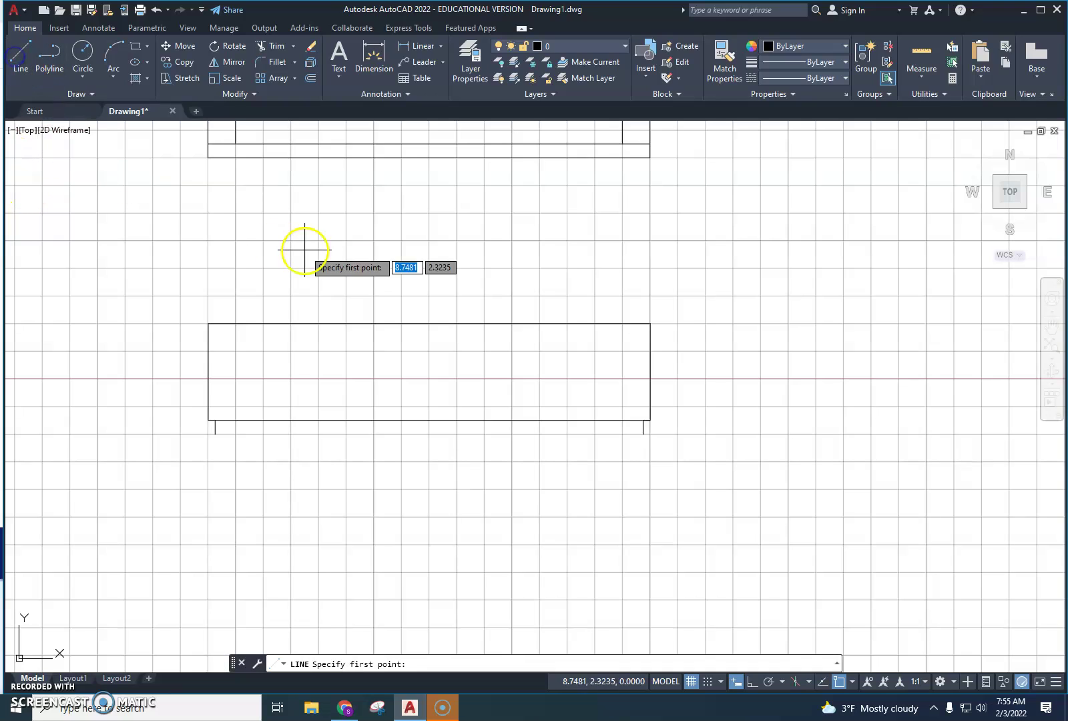
click(215, 432)
click(643, 433)
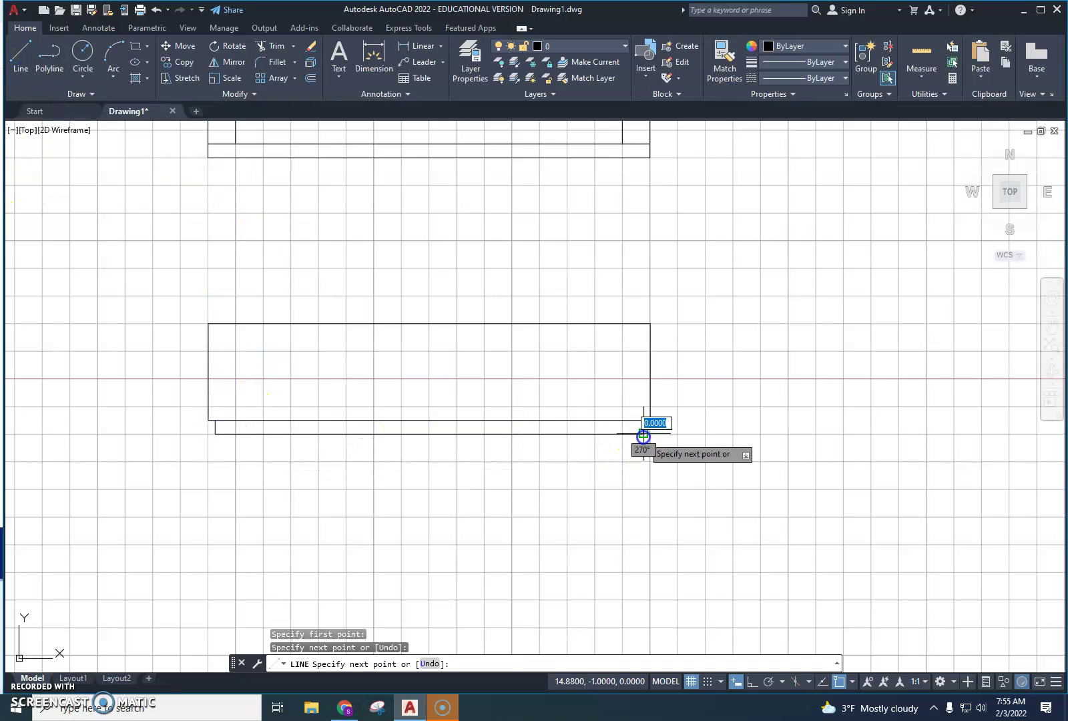
key(Escape)
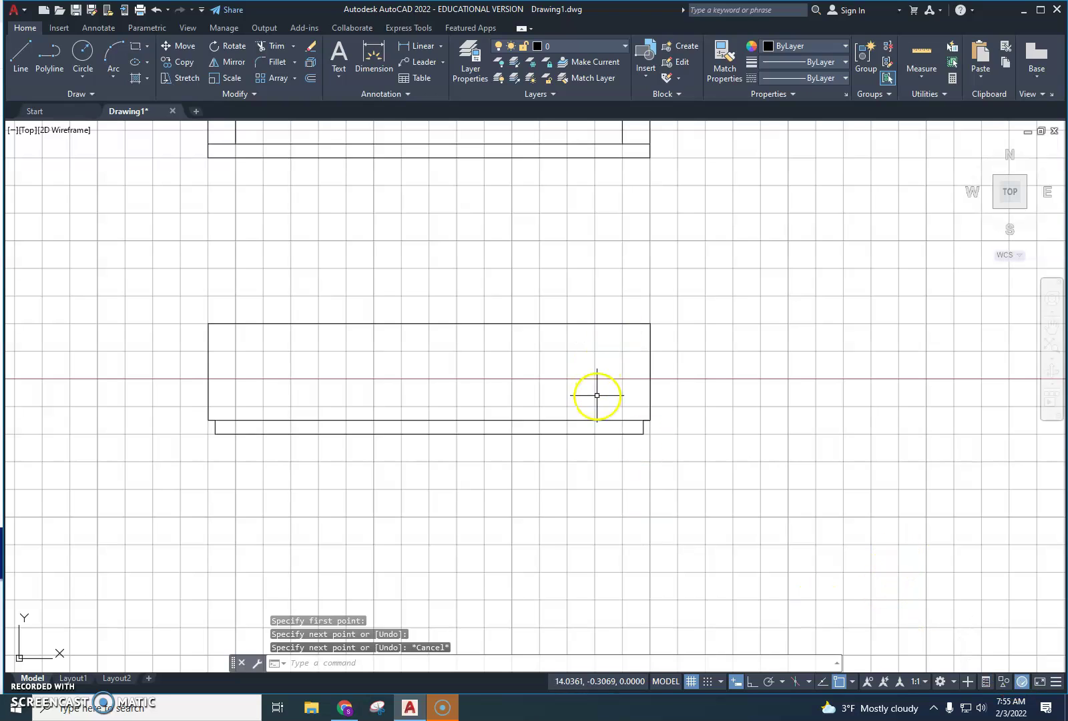
Zoom out until the walled top view and the side view with its board both show
scroll(597, 395, down, 2)
scroll(667, 432, down, 2)
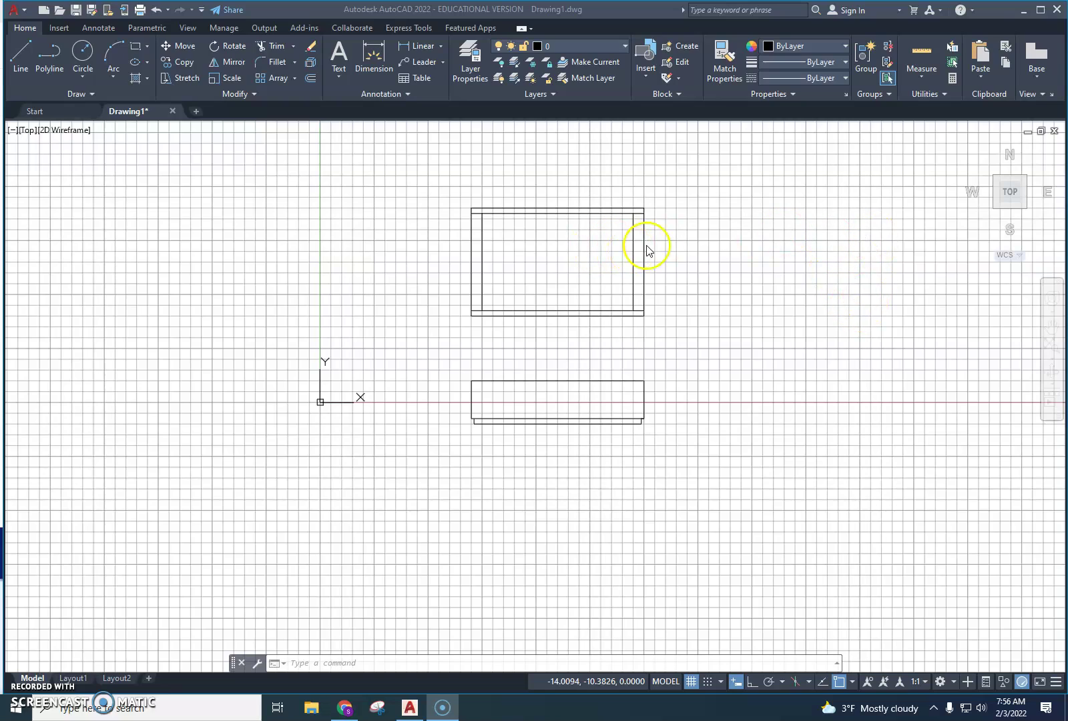
click(912, 251)
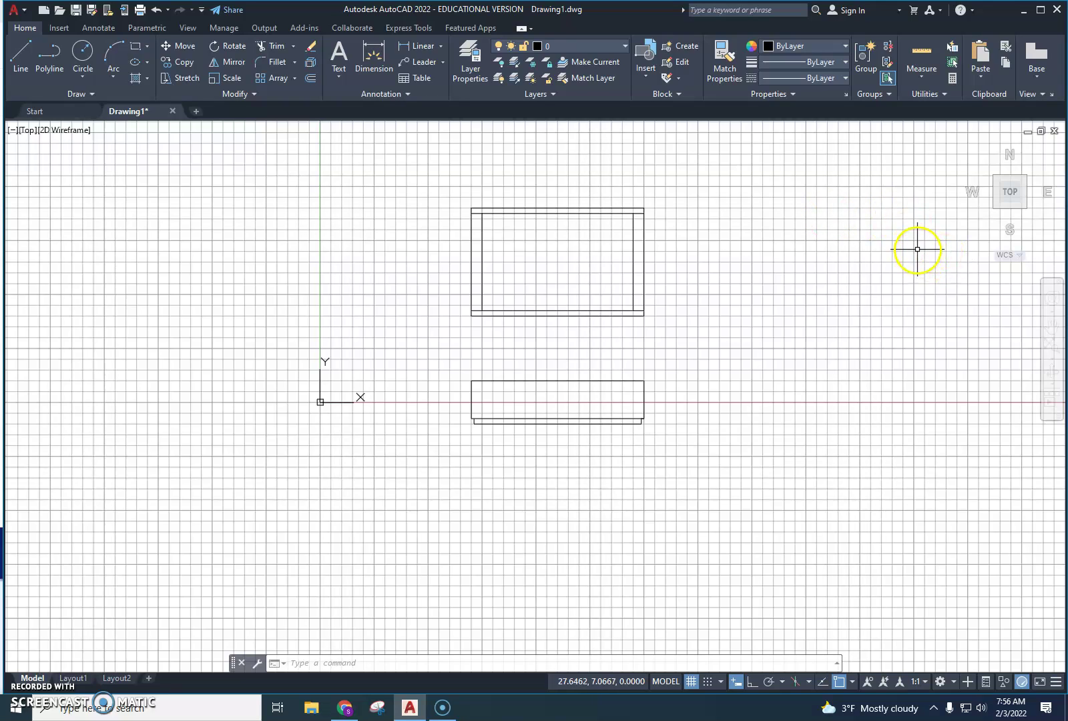
Select the top view and side view with a crossing window, after several cancelled attempts
mouse_move(917, 249)
mouse_down()
mouse_move(800, 385)
mouse_move(815, 372)
mouse_move(769, 241)
mouse_up()
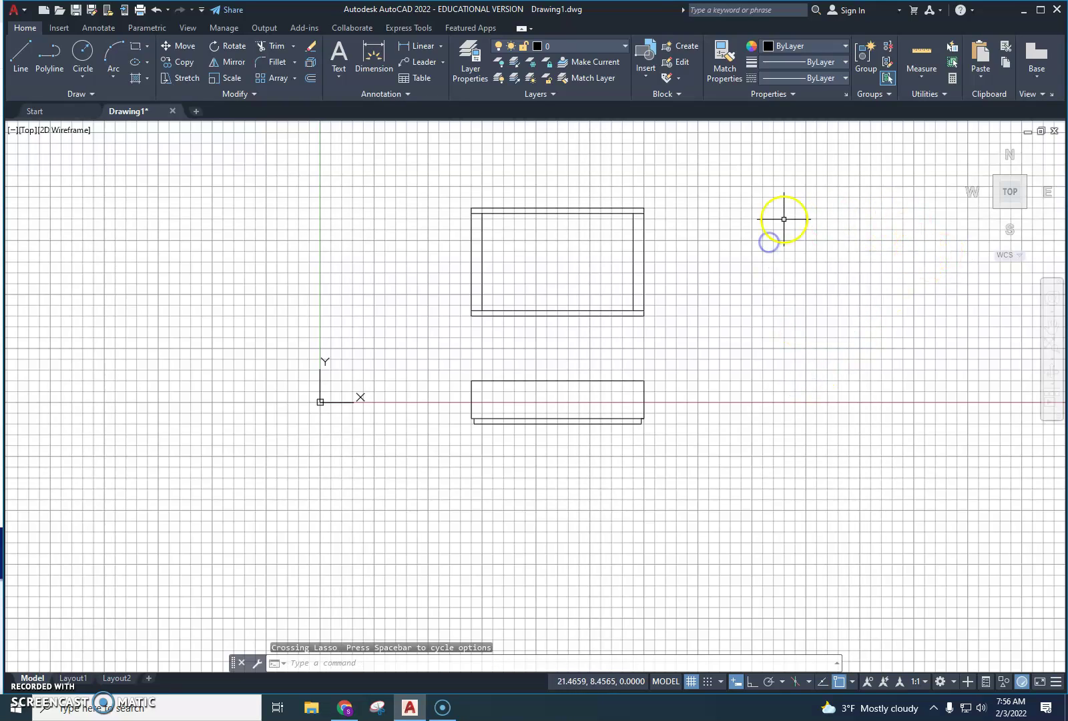
click(905, 246)
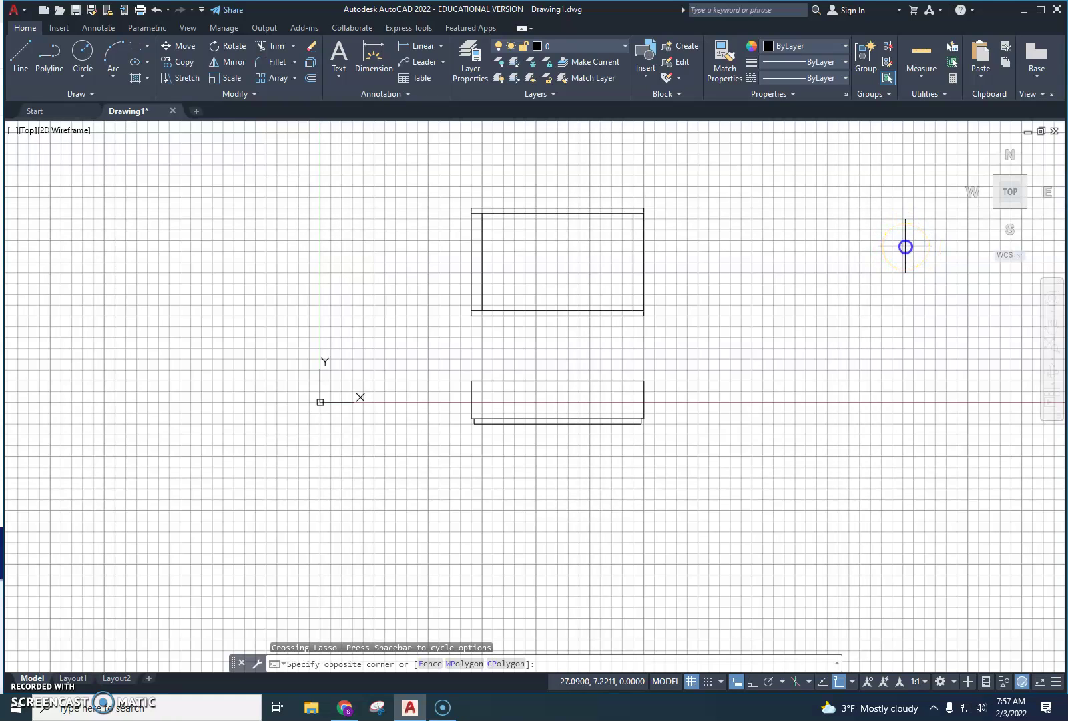
click(648, 270)
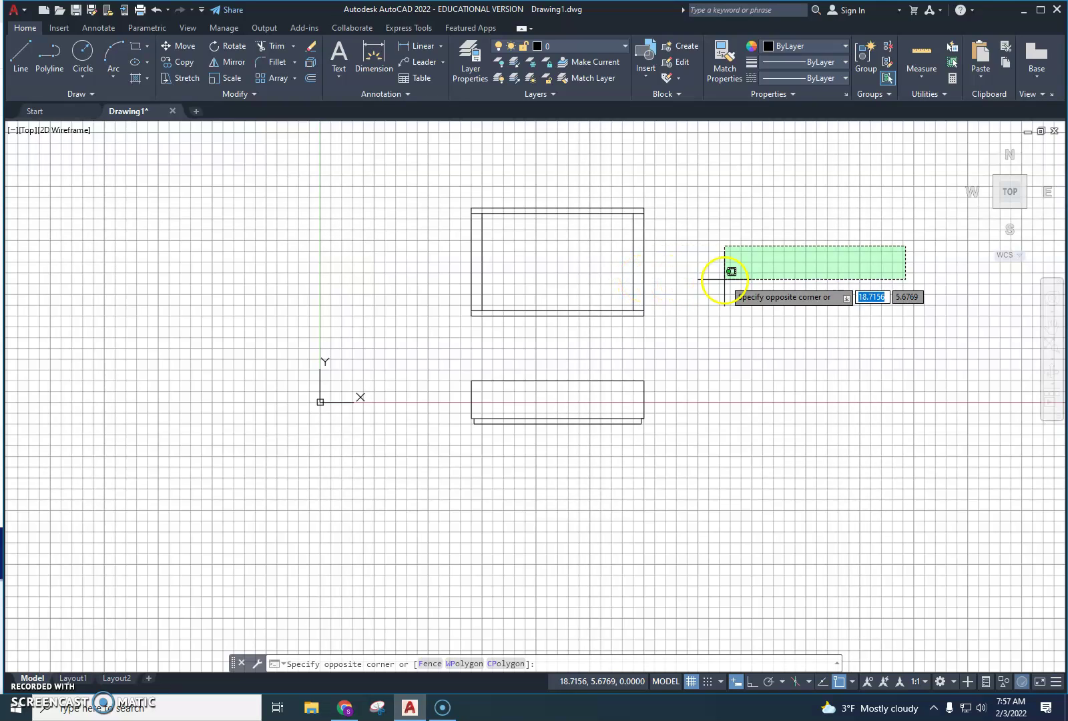
key(Escape)
key(Escape)
key(Escape)
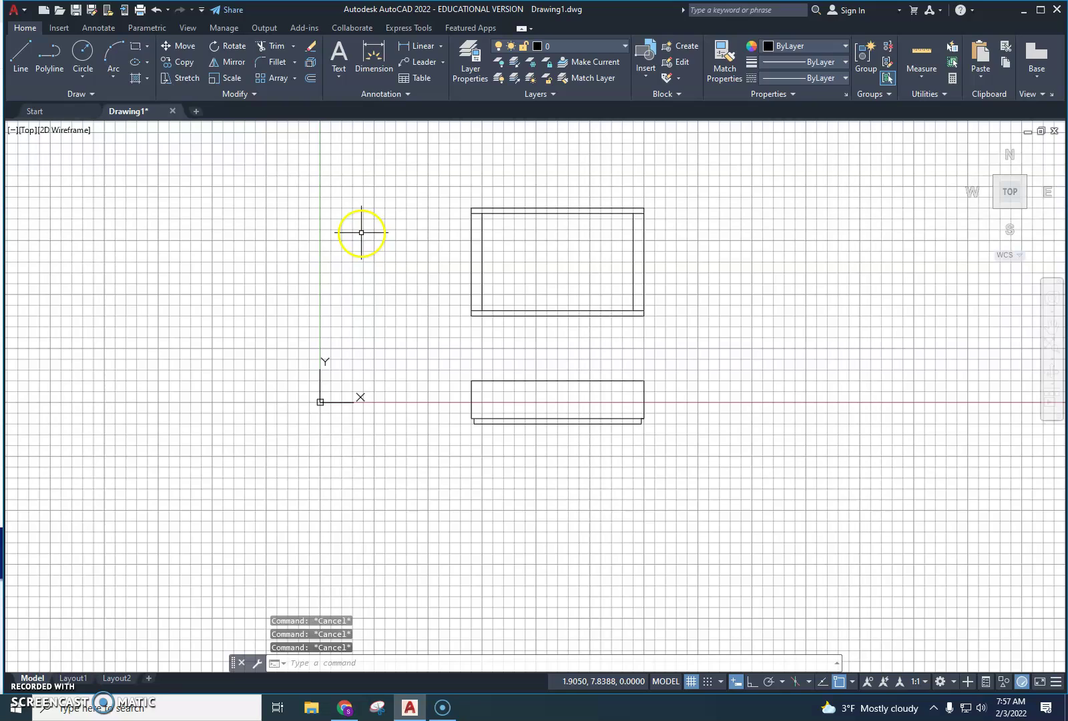
click(361, 232)
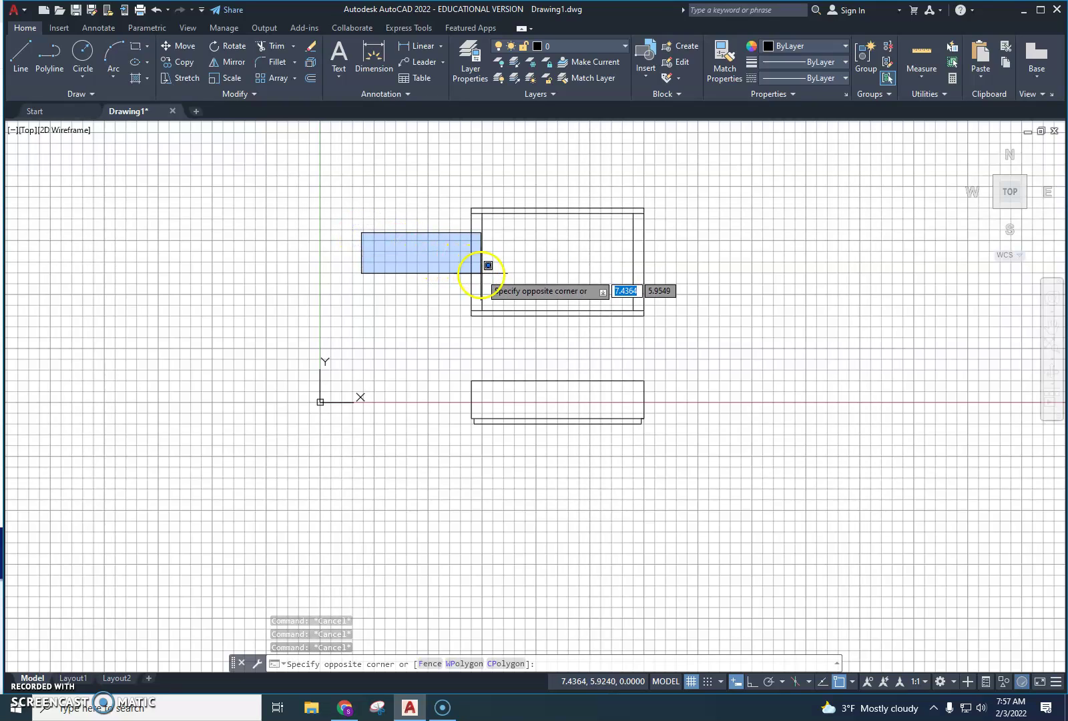
key(Escape)
click(366, 202)
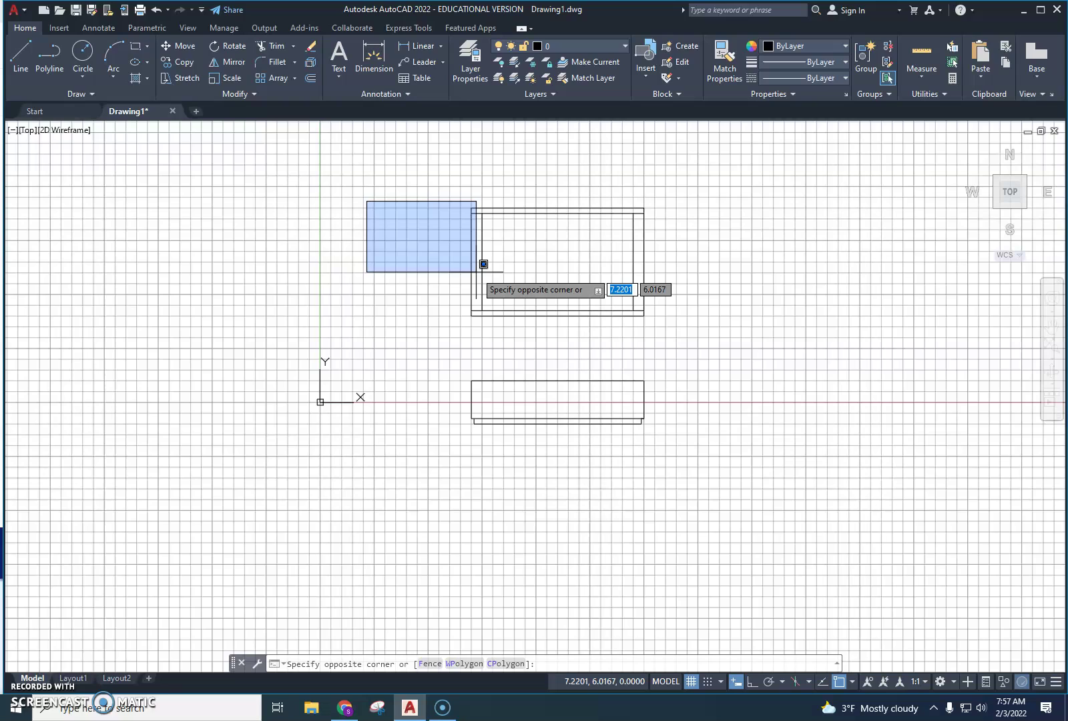
key(Escape)
key(Escape)
click(763, 185)
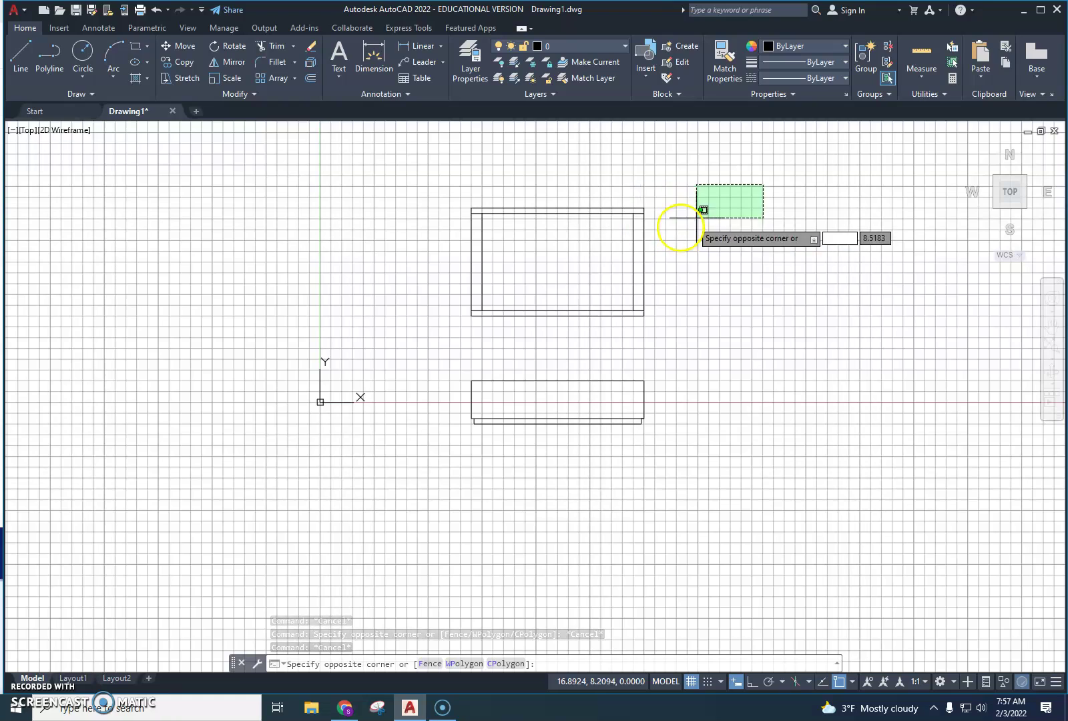
click(731, 216)
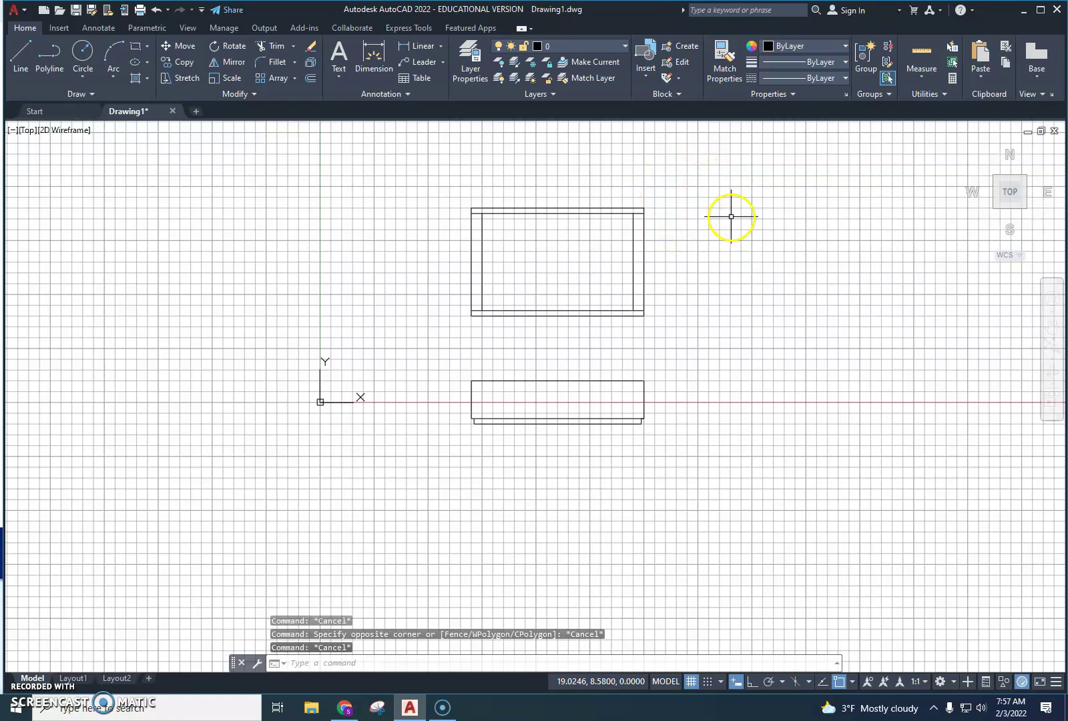
key(Escape)
key(Escape)
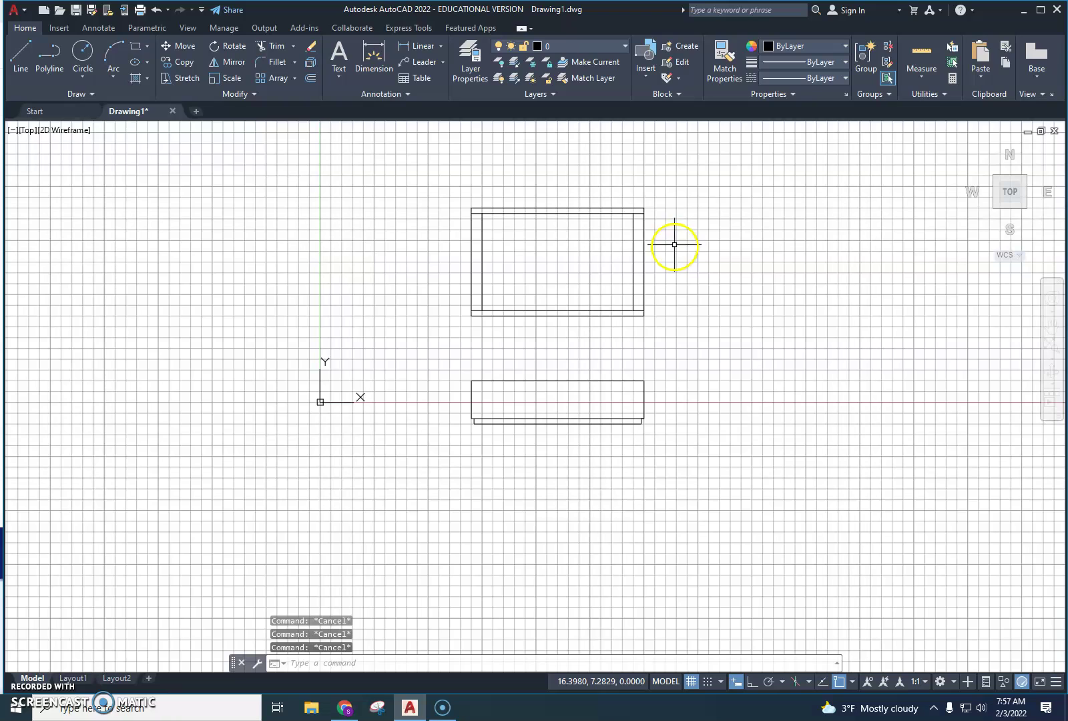
click(773, 164)
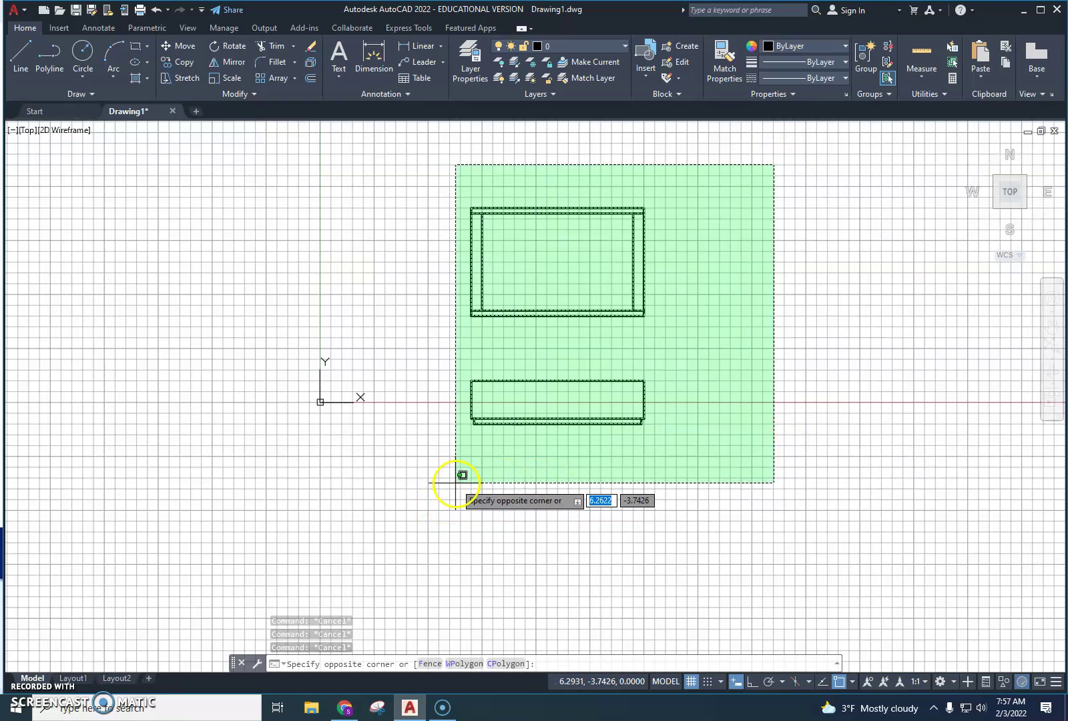
Move both box views together, using the top view's corner as base point, then recenter
click(432, 490)
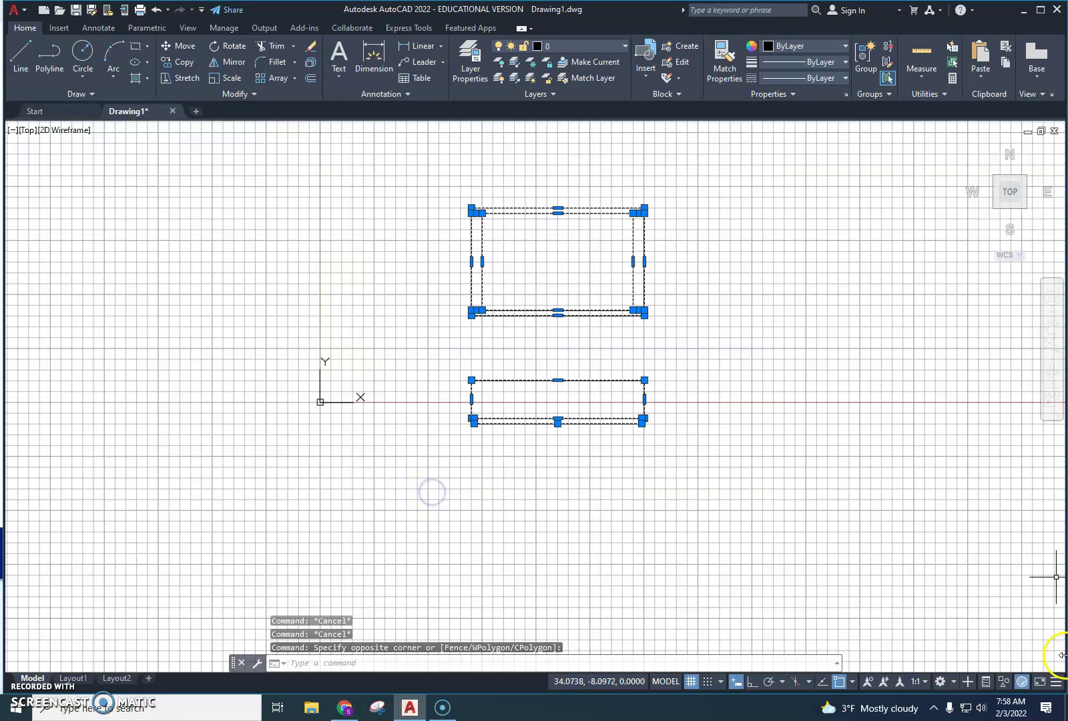
click(183, 46)
click(471, 209)
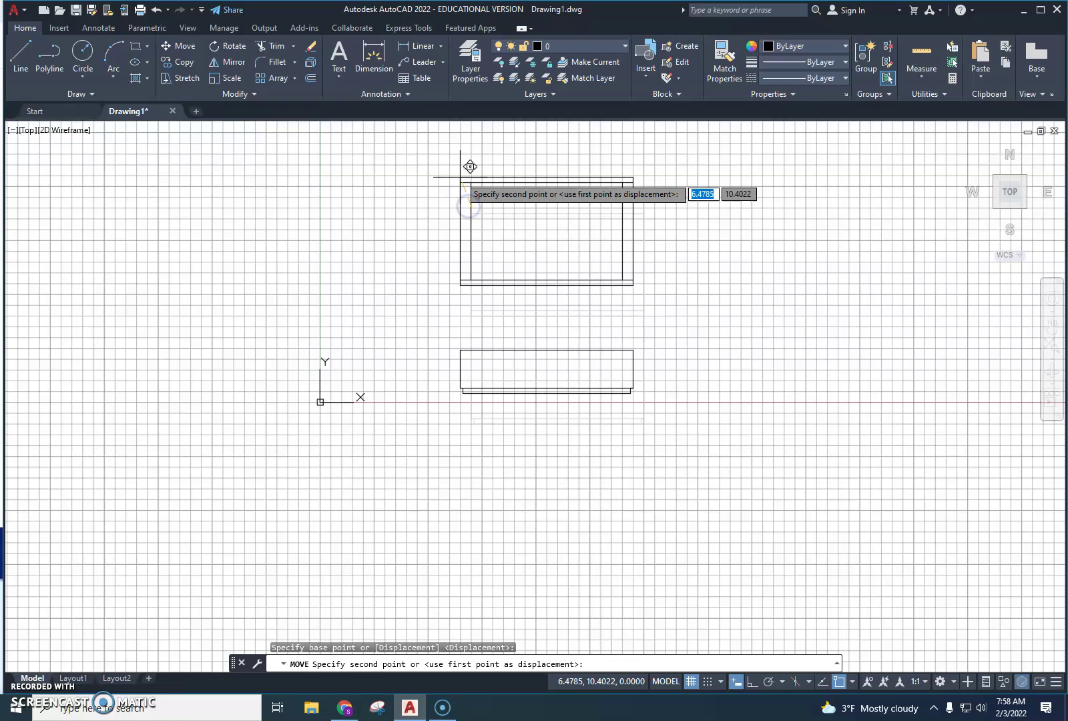
middle_drag(470, 164, 485, 347)
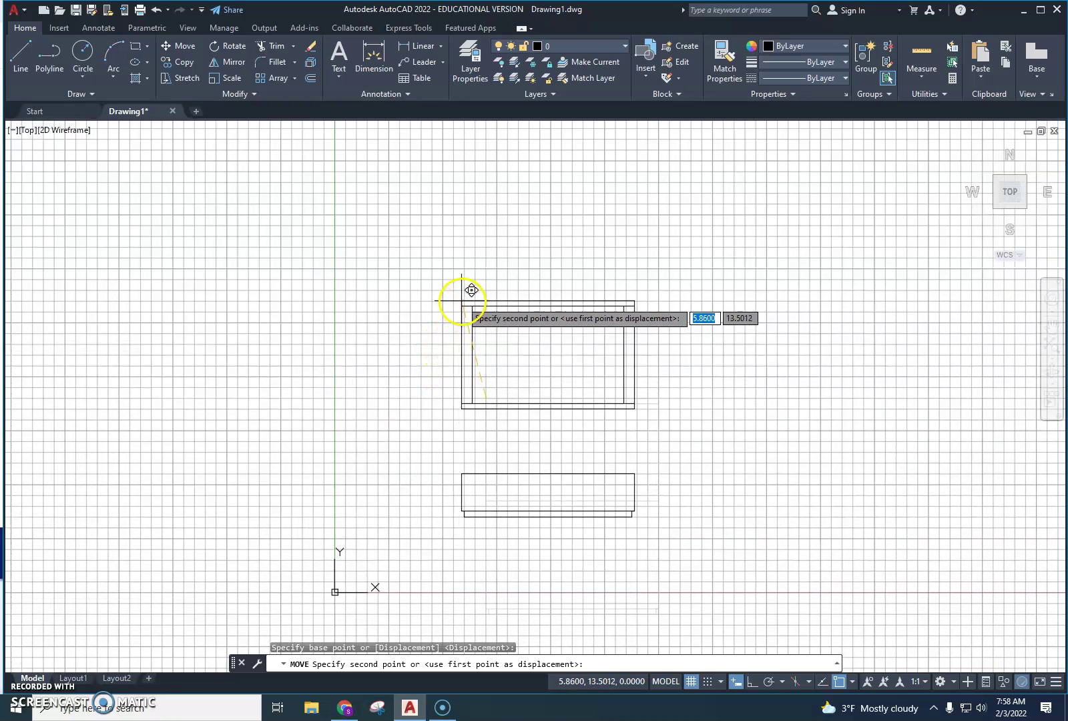
click(488, 283)
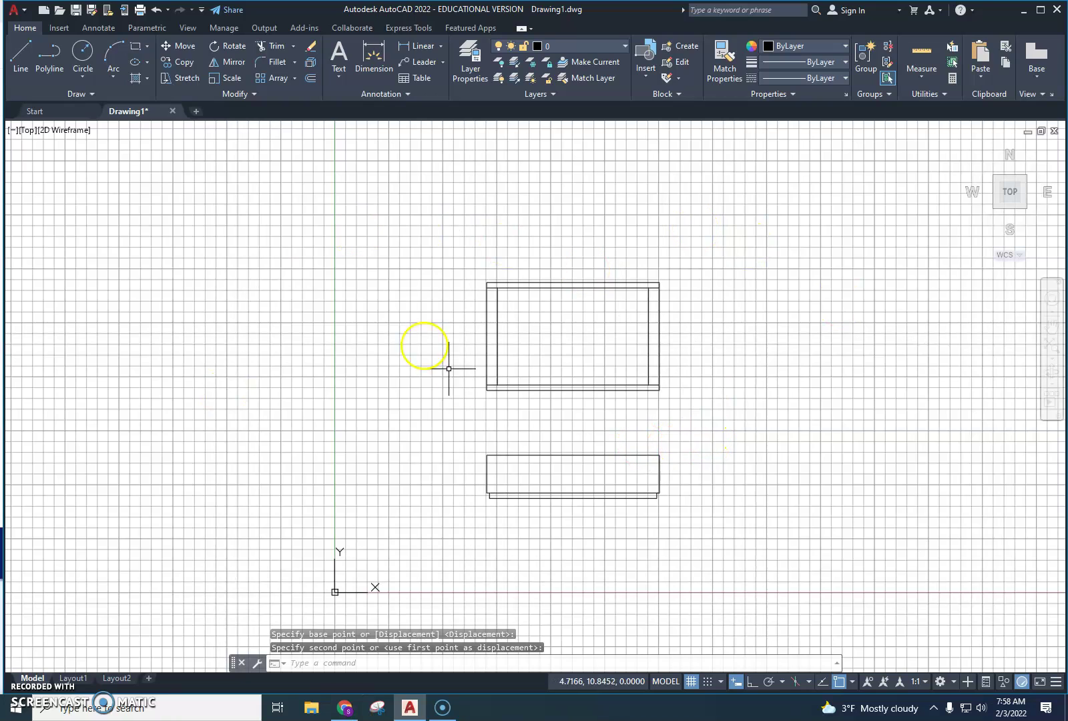
mouse_move(815, 385)
middle_down()
mouse_move(765, 394)
mouse_move(632, 311)
middle_up()
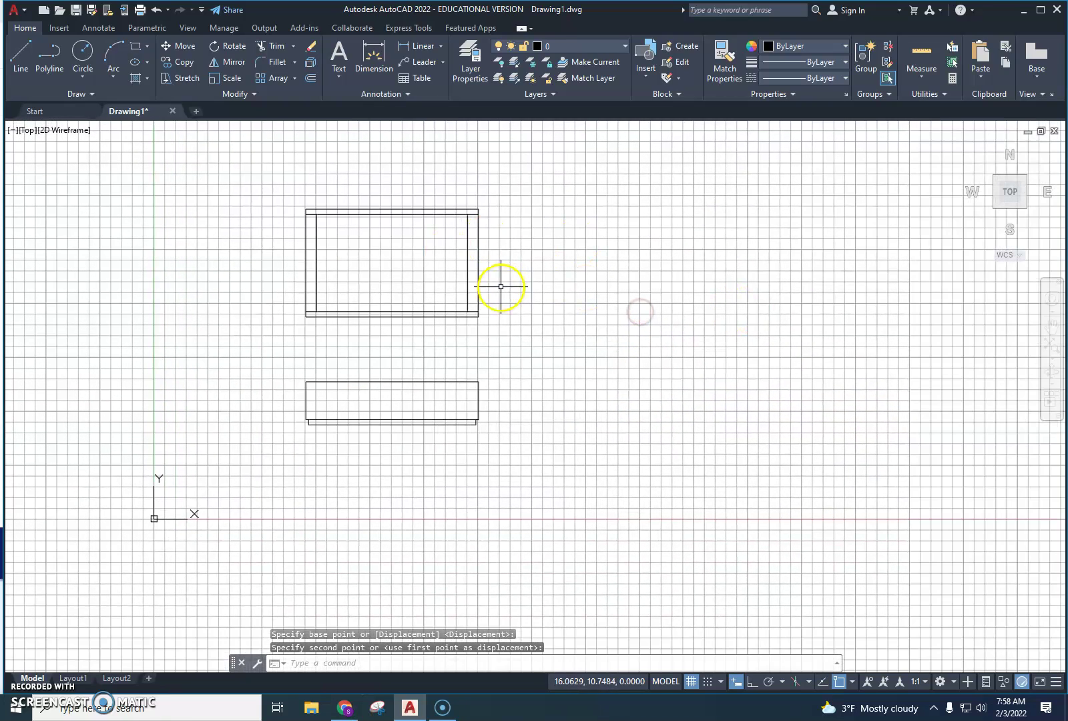
Draw a 3-unit horizontal guide line from the side view's top-right corner
click(12, 49)
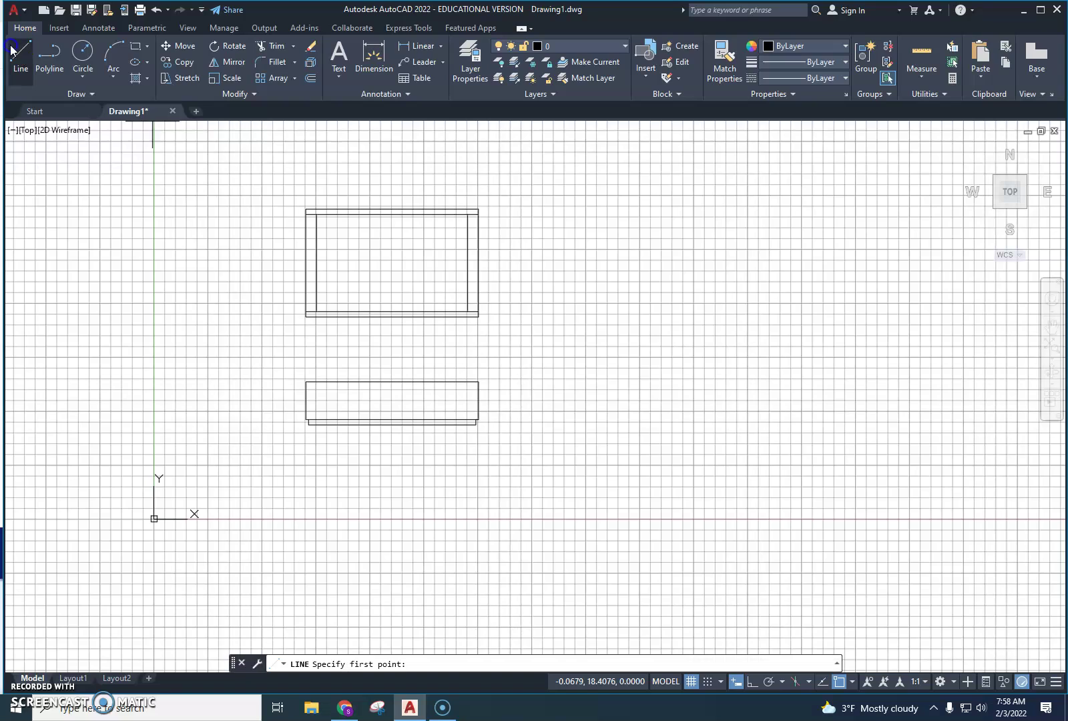
click(477, 382)
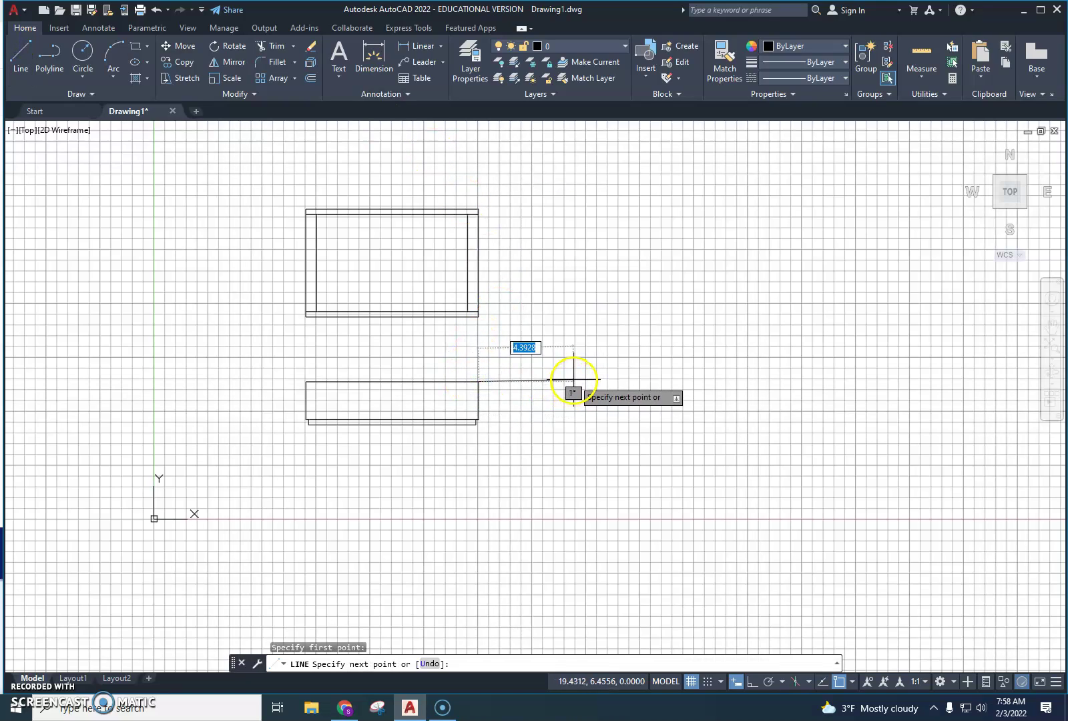
key(Tab)
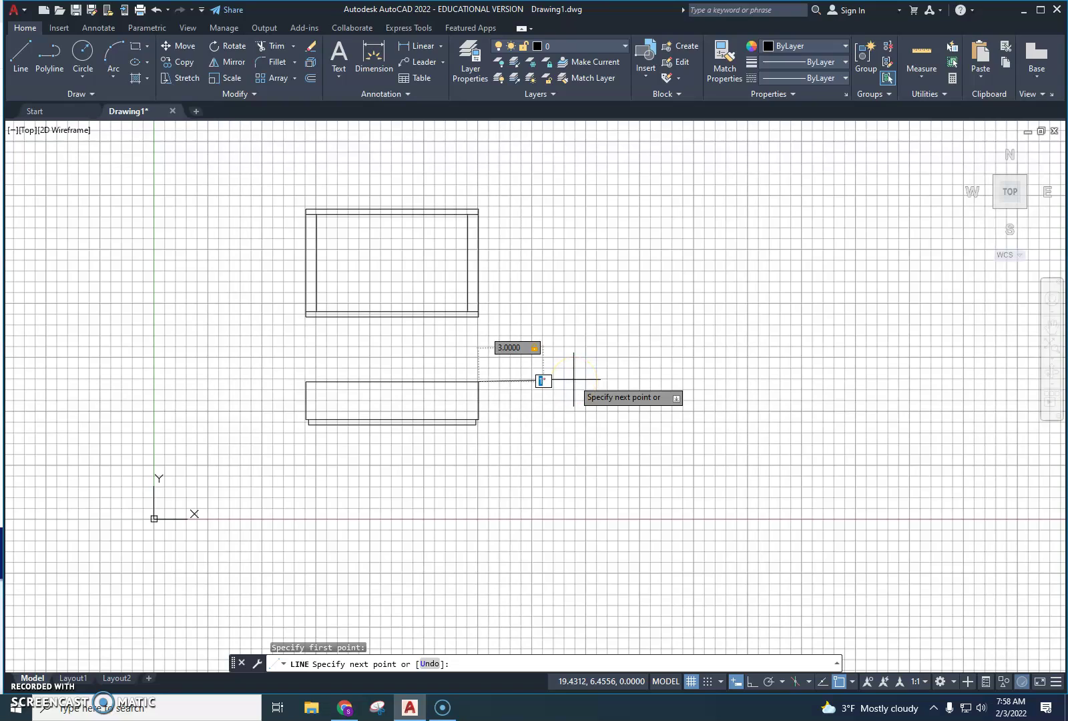
key(Return)
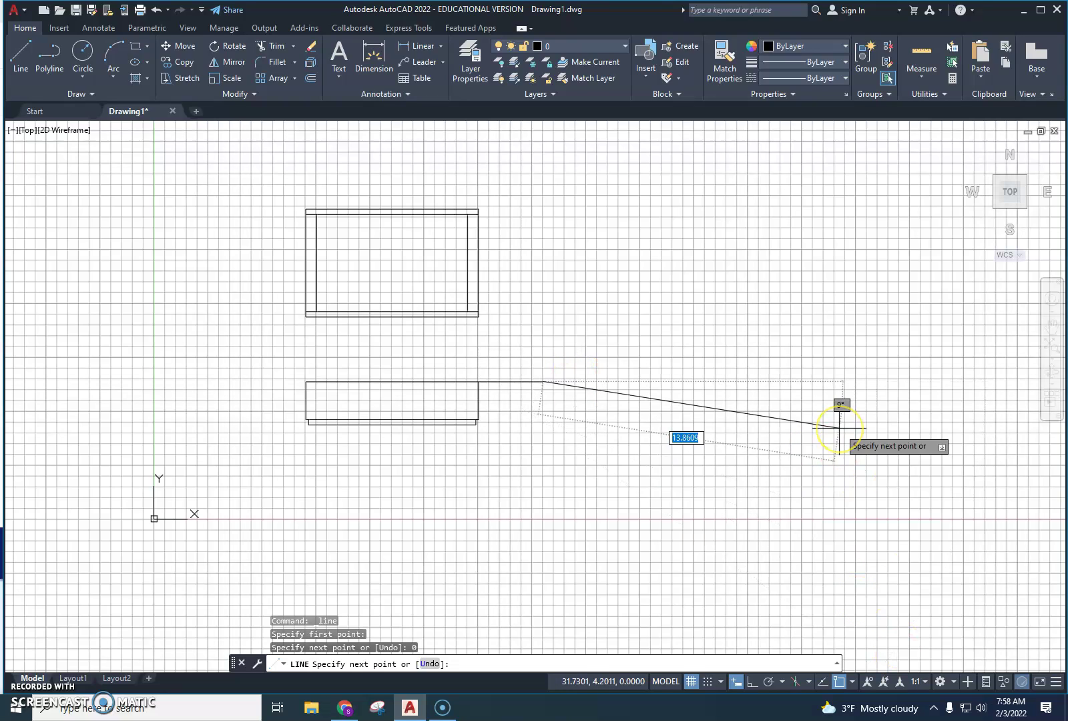
key(Escape)
key(Escape)
key(Escape)
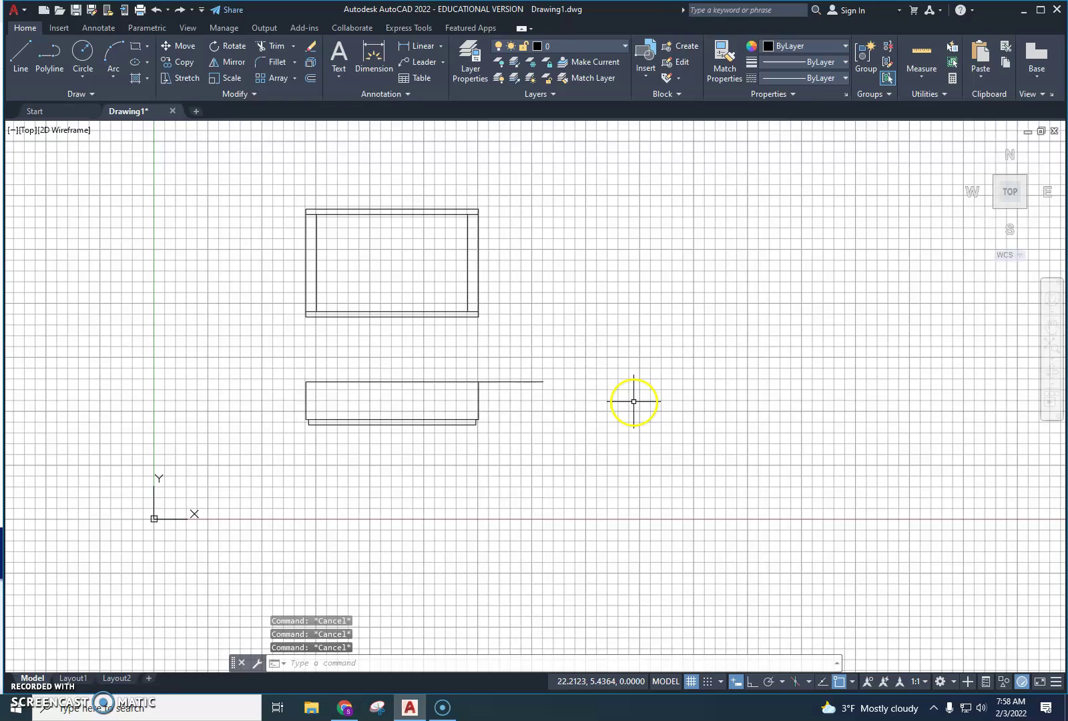
Draw a 5 by 1.75 end-view rectangle starting at the guide line's end
click(146, 47)
click(160, 70)
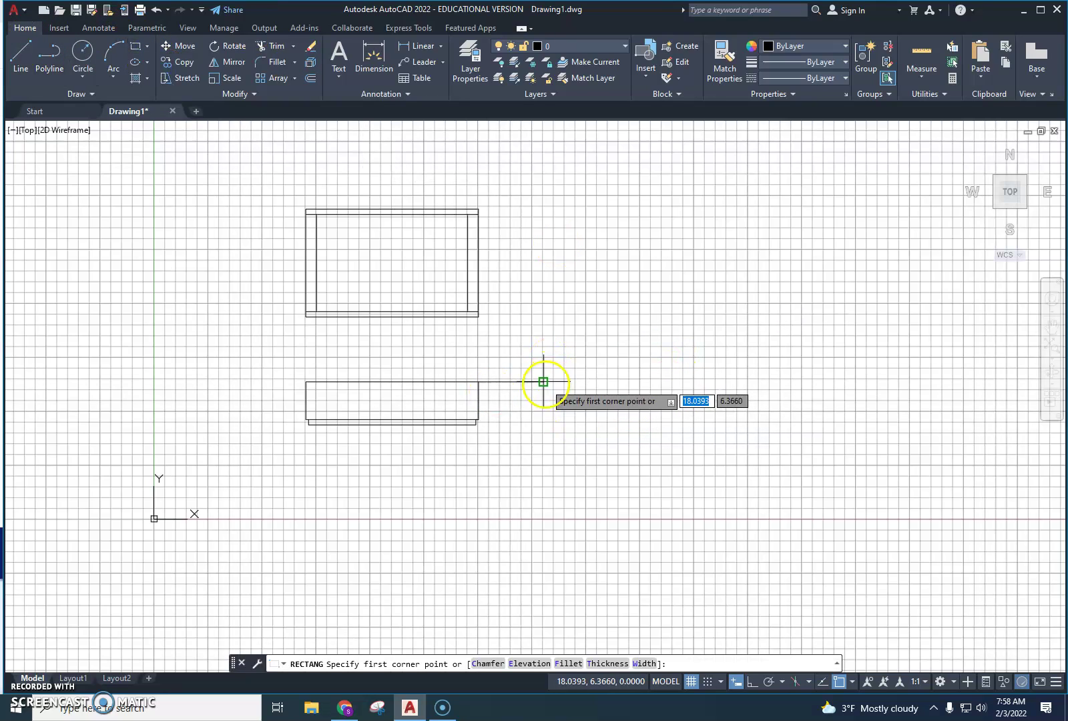
click(542, 382)
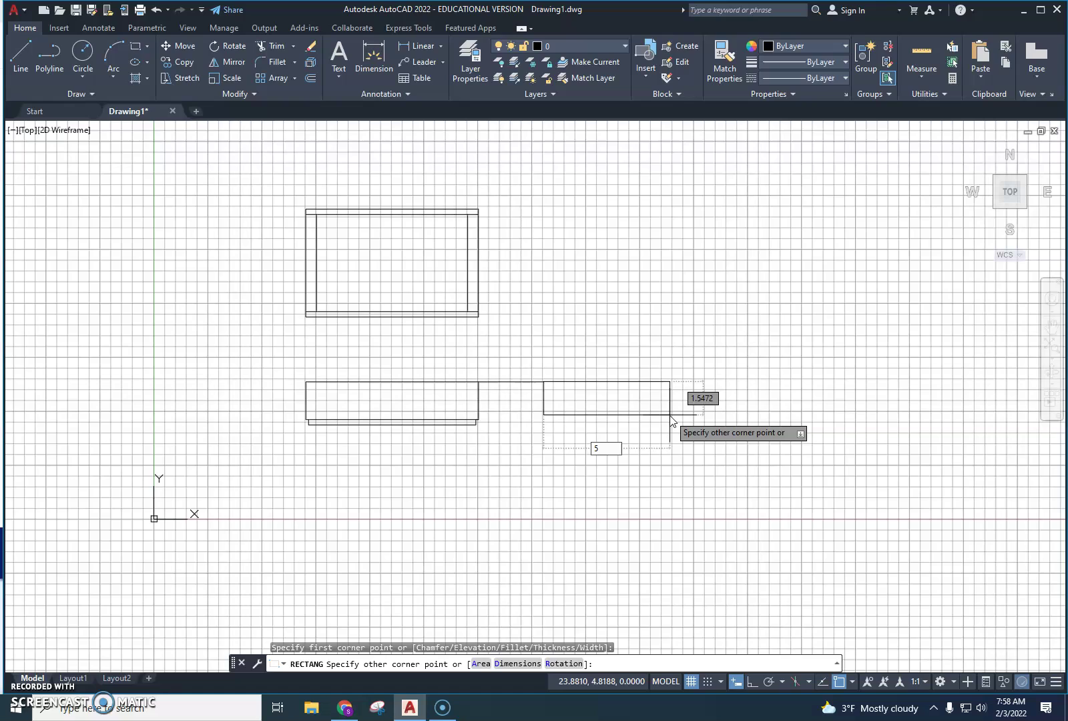
key(Tab)
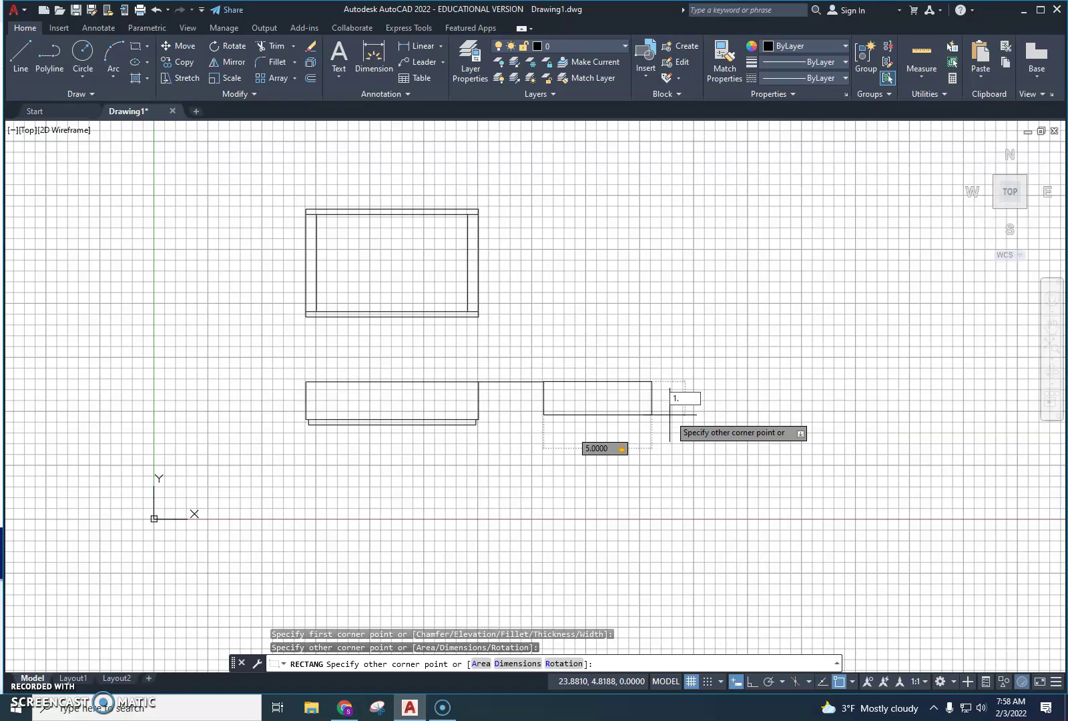
key(Return)
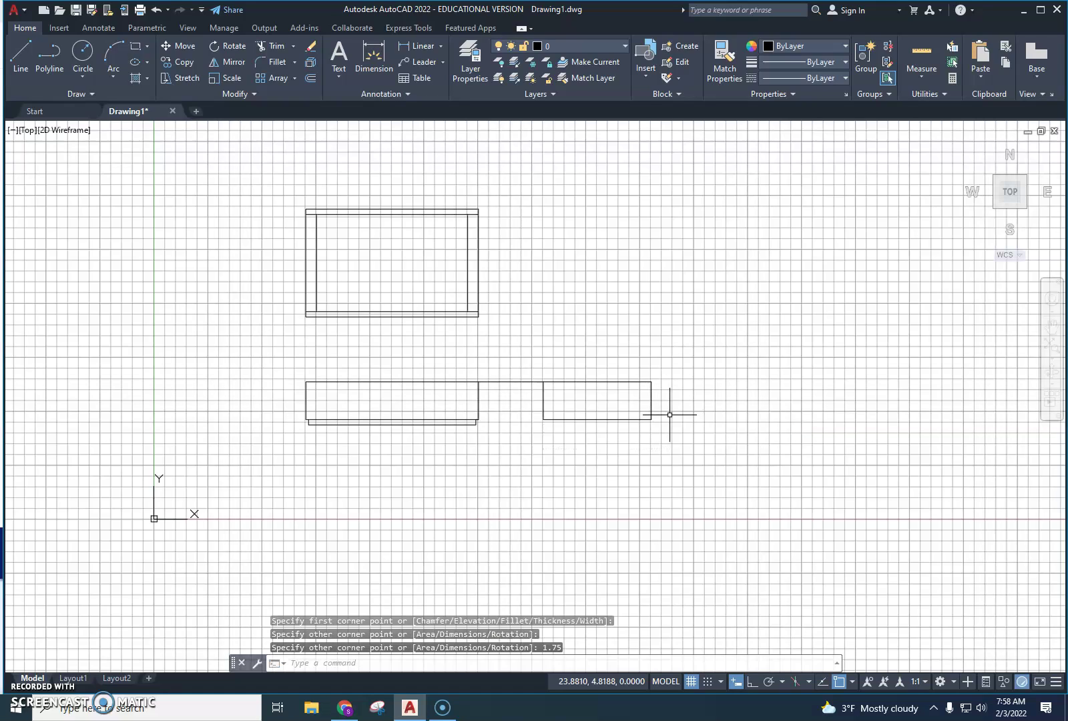
key(Escape)
key(Escape)
key(Escape)
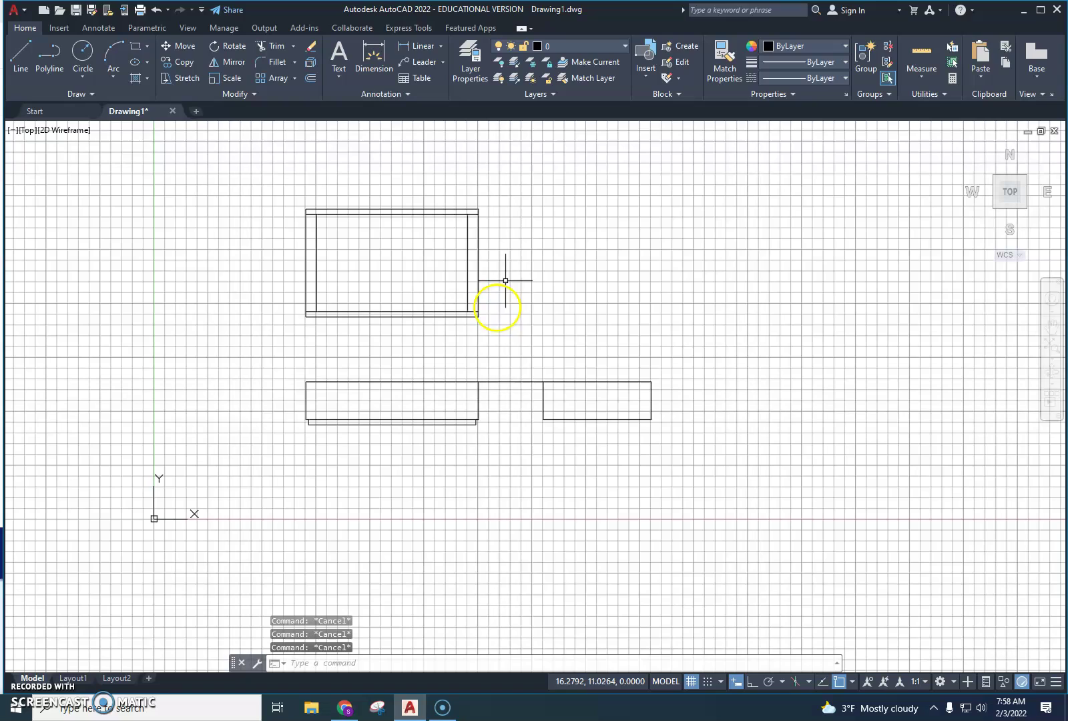
Erase the horizontal spacing line between the side and end views
click(526, 382)
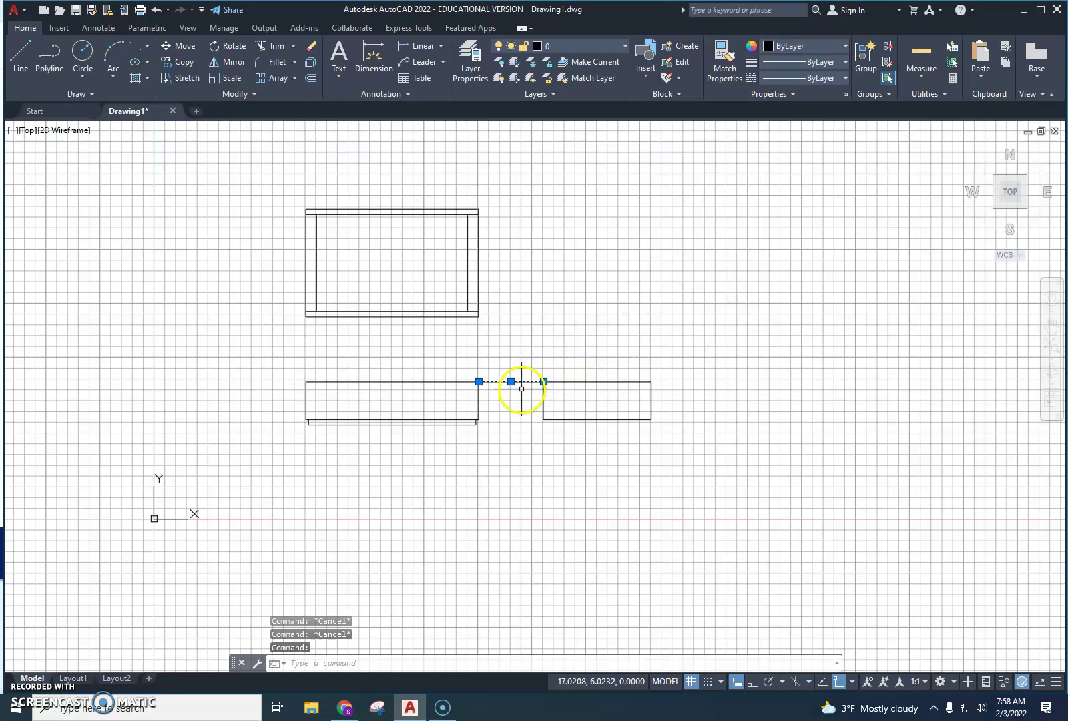
key(Delete)
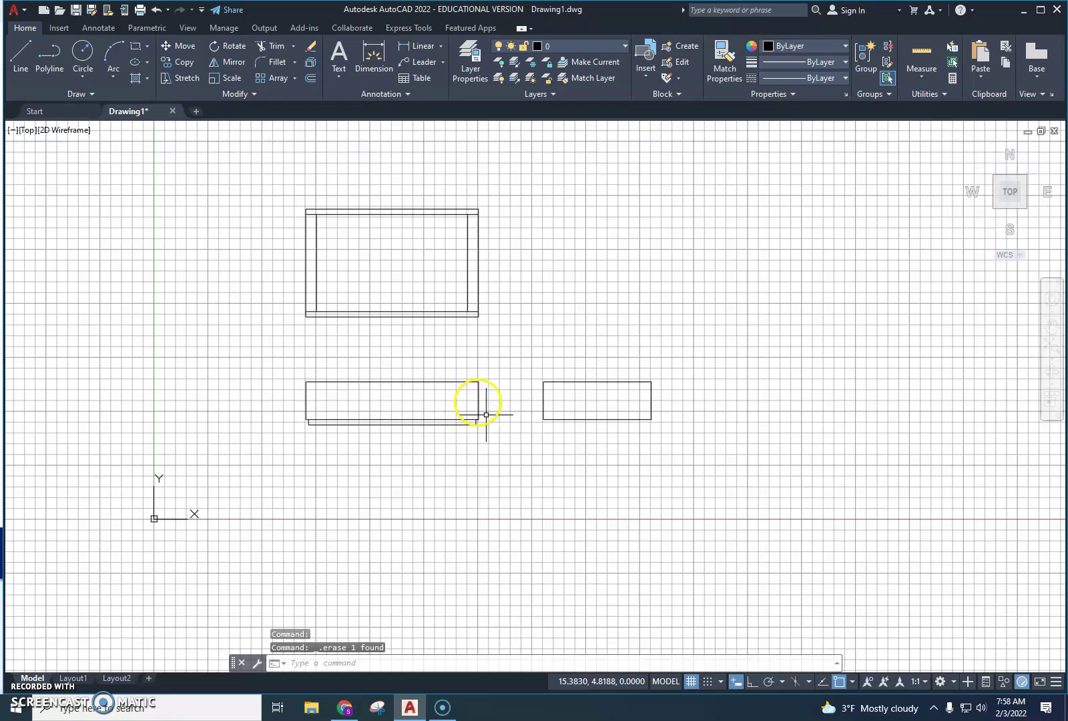
scroll(559, 421, up, 2)
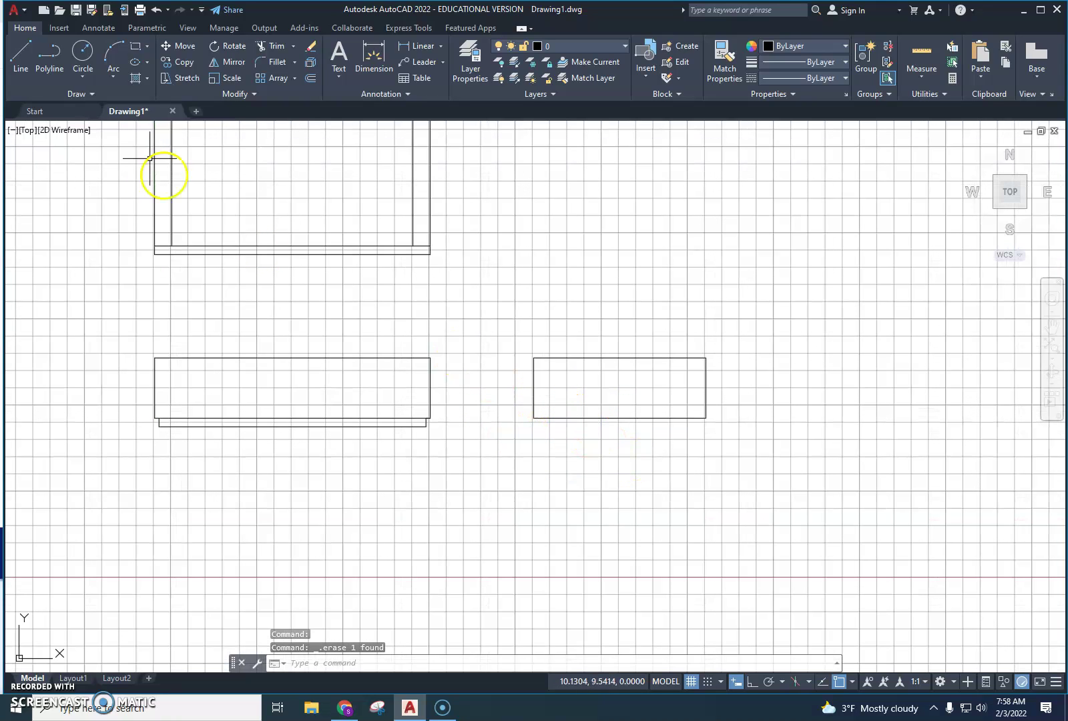
Draw a 0.25 inset at 0° and a 0.25 drop at 90° from the end view's lower-left corner
click(21, 56)
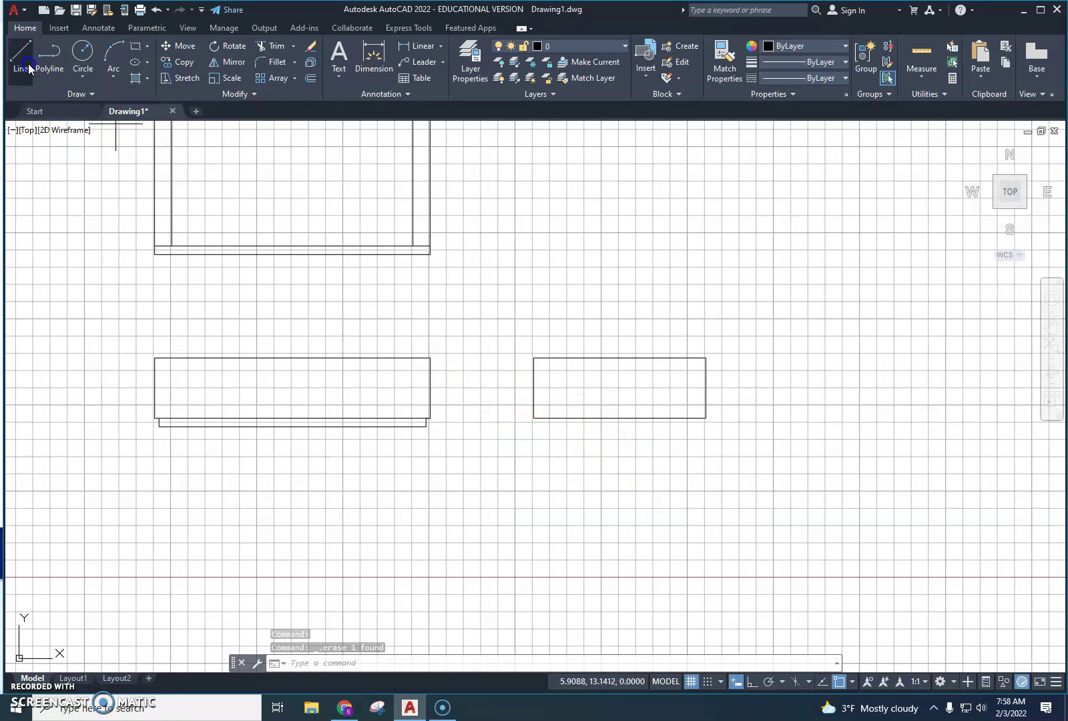
click(533, 417)
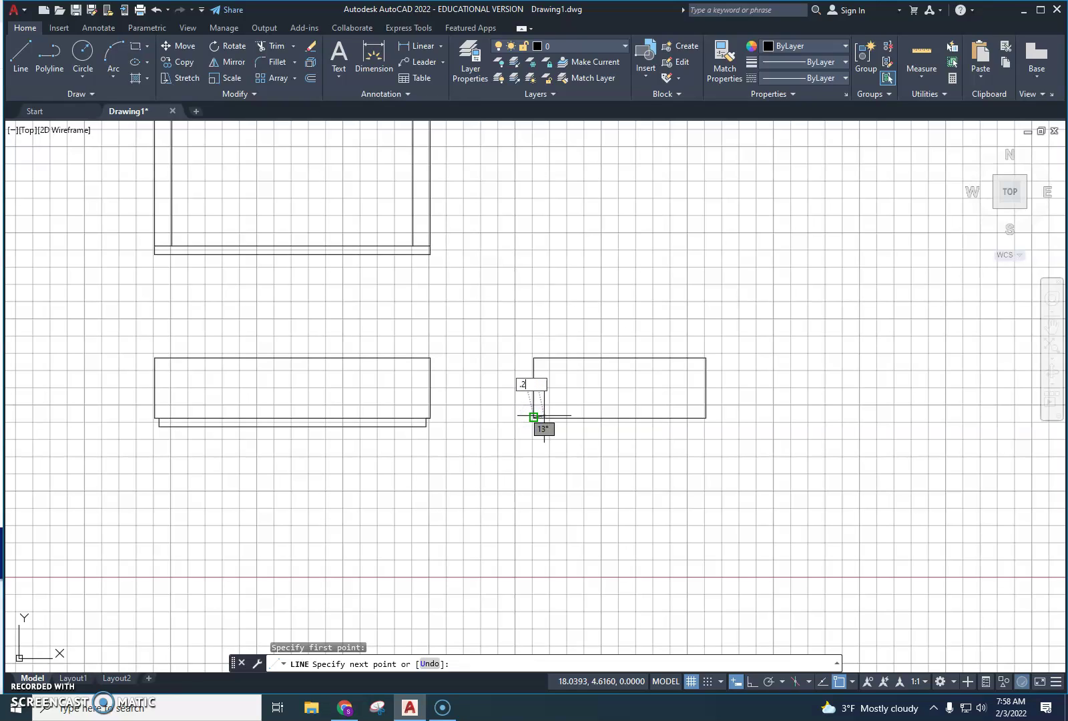
text(.25)
key(Tab)
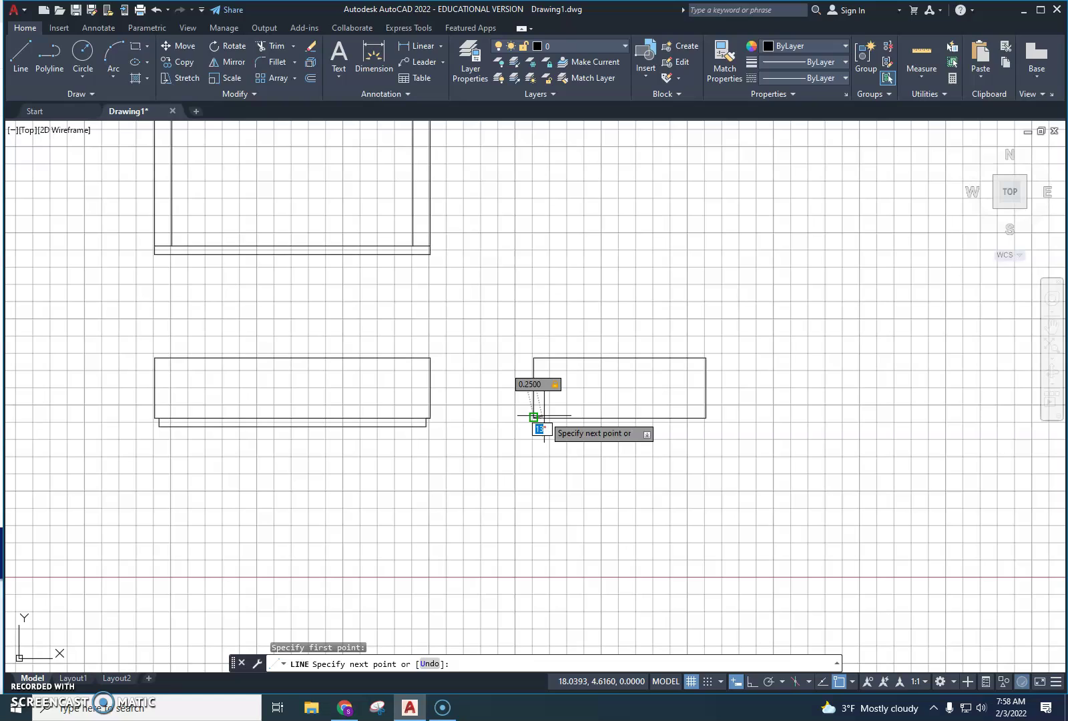
text(0)
key(Return)
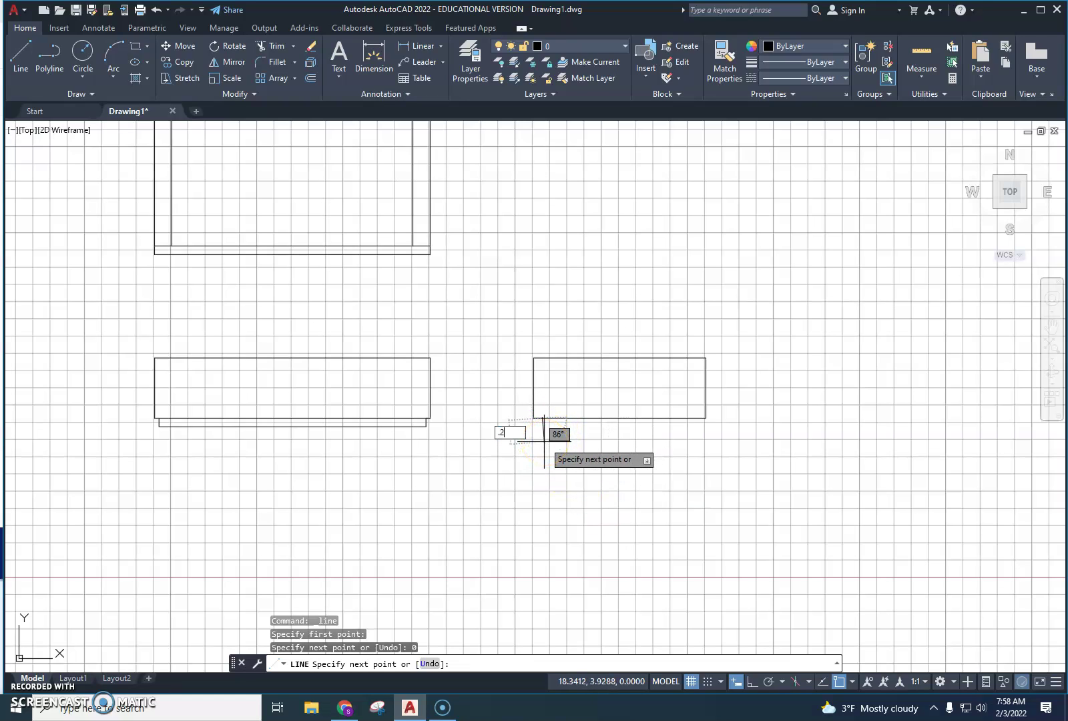
key(Tab)
text(9)
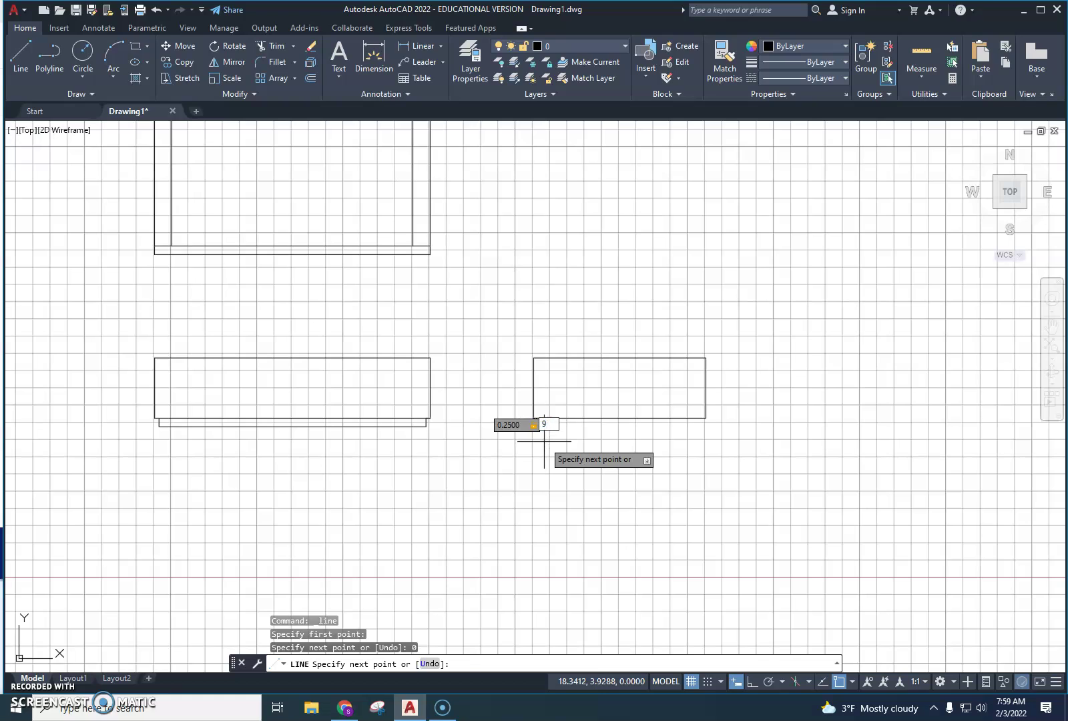
text(0)
key(Return)
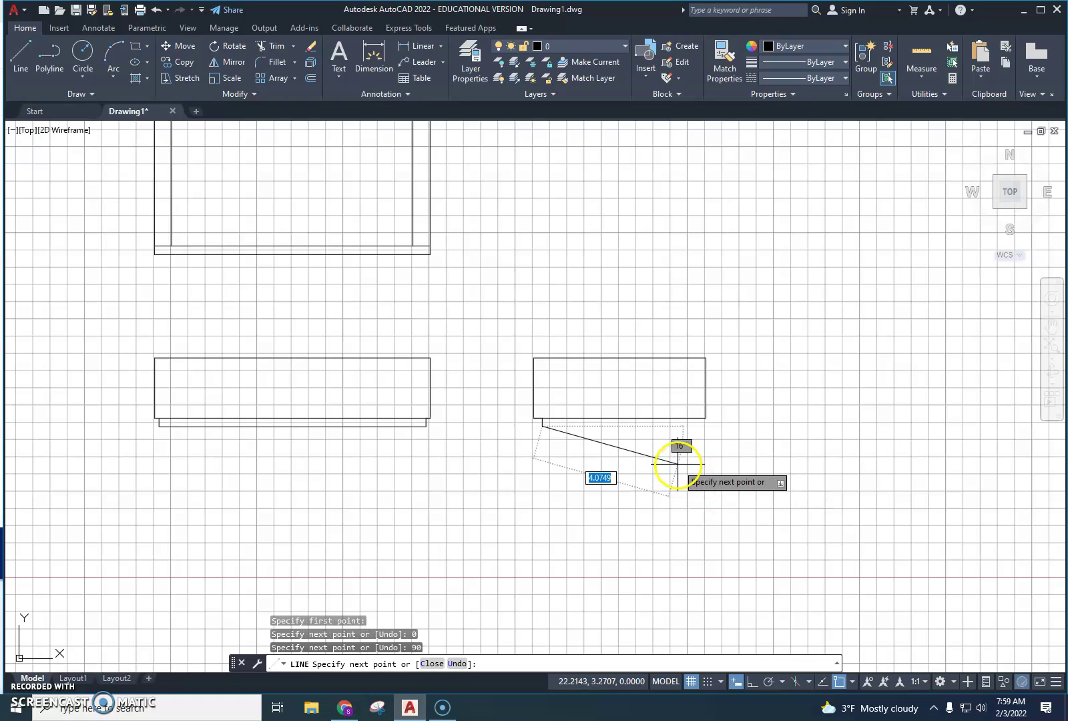
key(Escape)
key(Escape)
key(Escape)
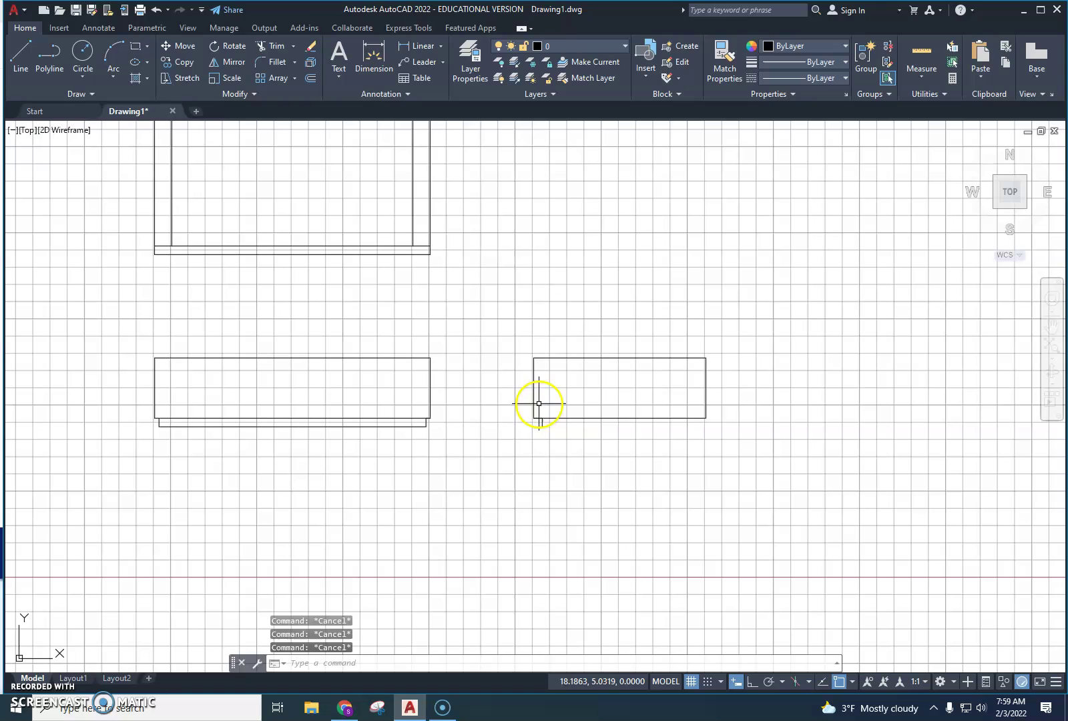
click(538, 417)
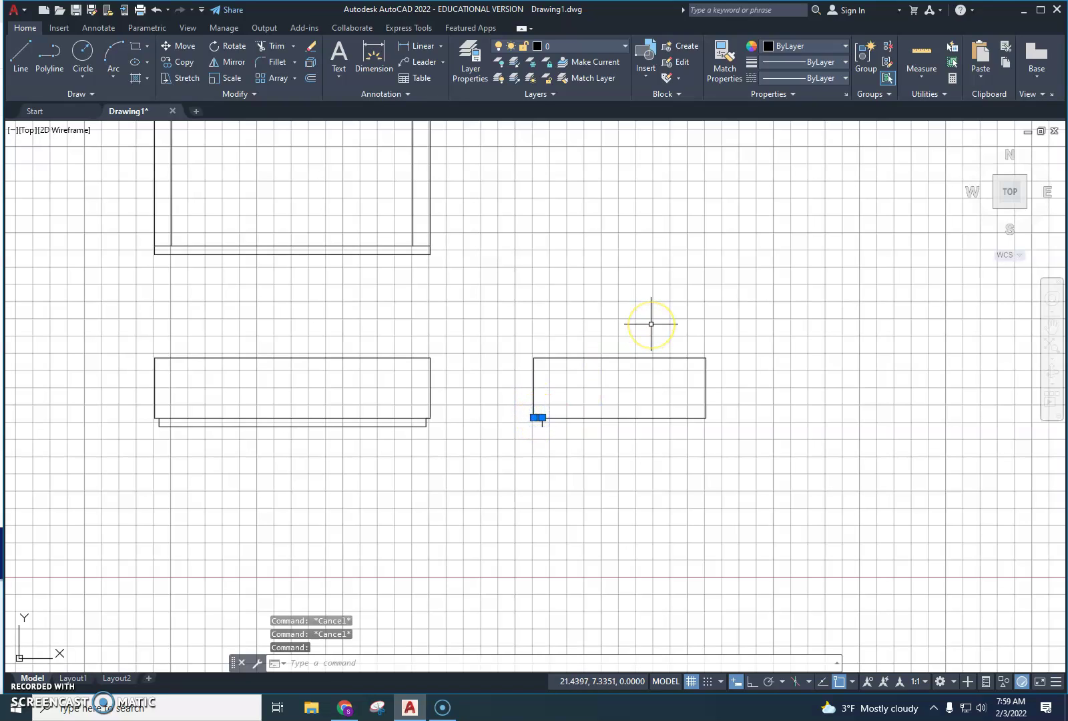
Add the matching 0.25 inset and drop at the lower-right corner, plus the board's bottom edge
click(21, 56)
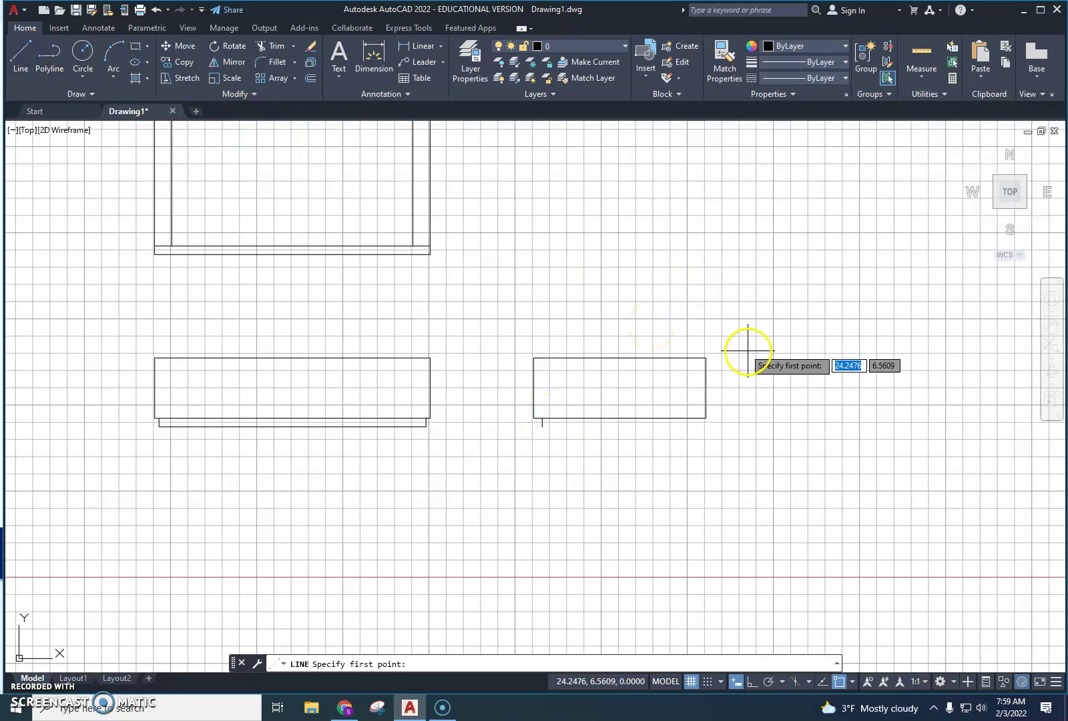
click(706, 418)
key(BackSpace)
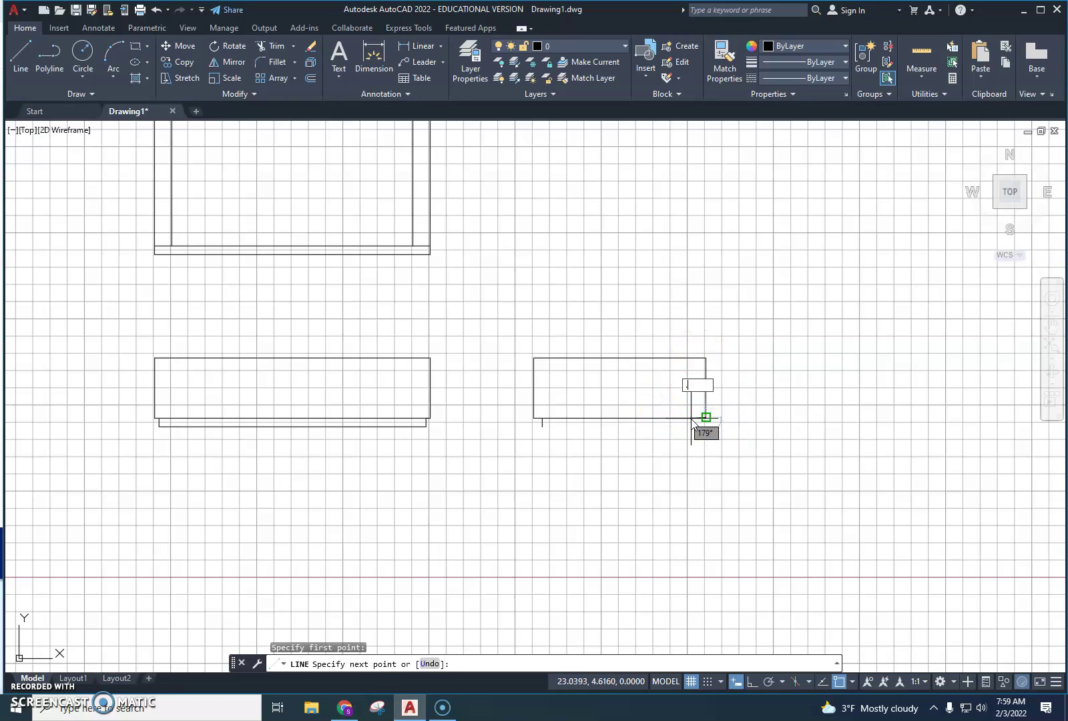
text(.25)
key(Tab)
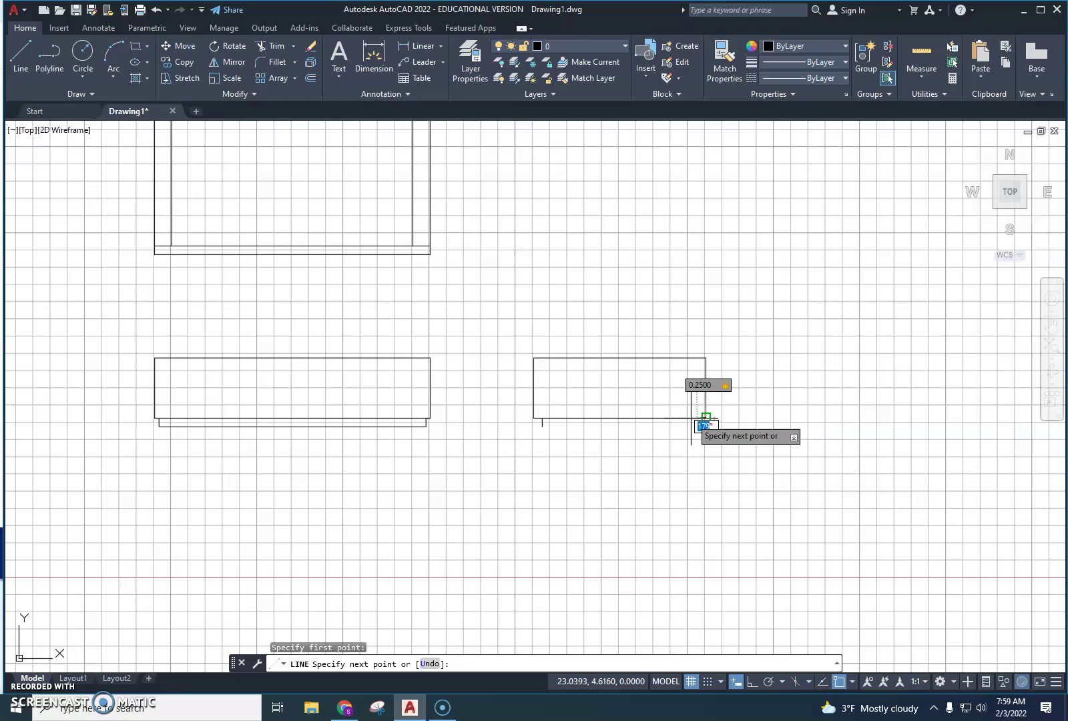
text(180)
key(Return)
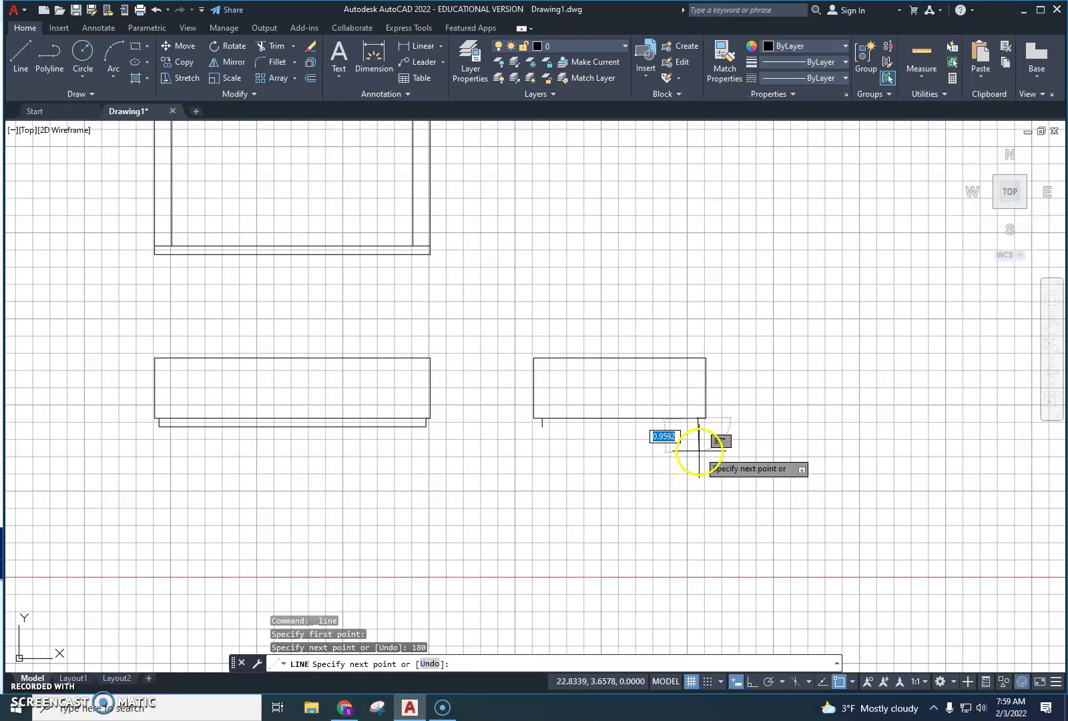
key(Tab)
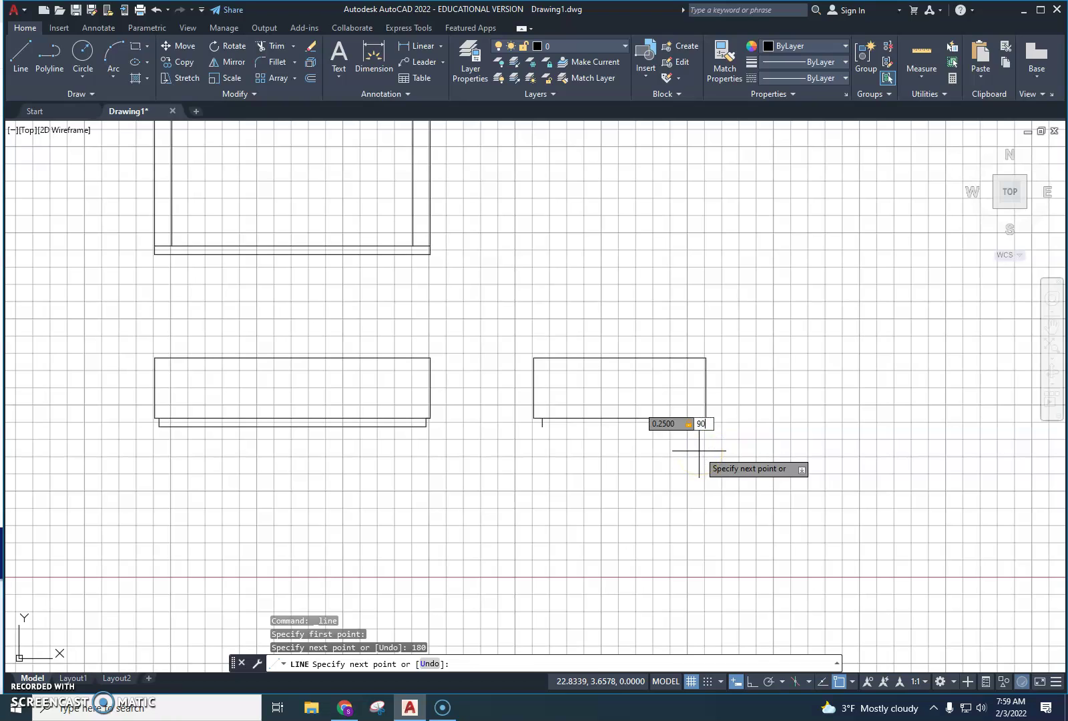
text(90)
key(Return)
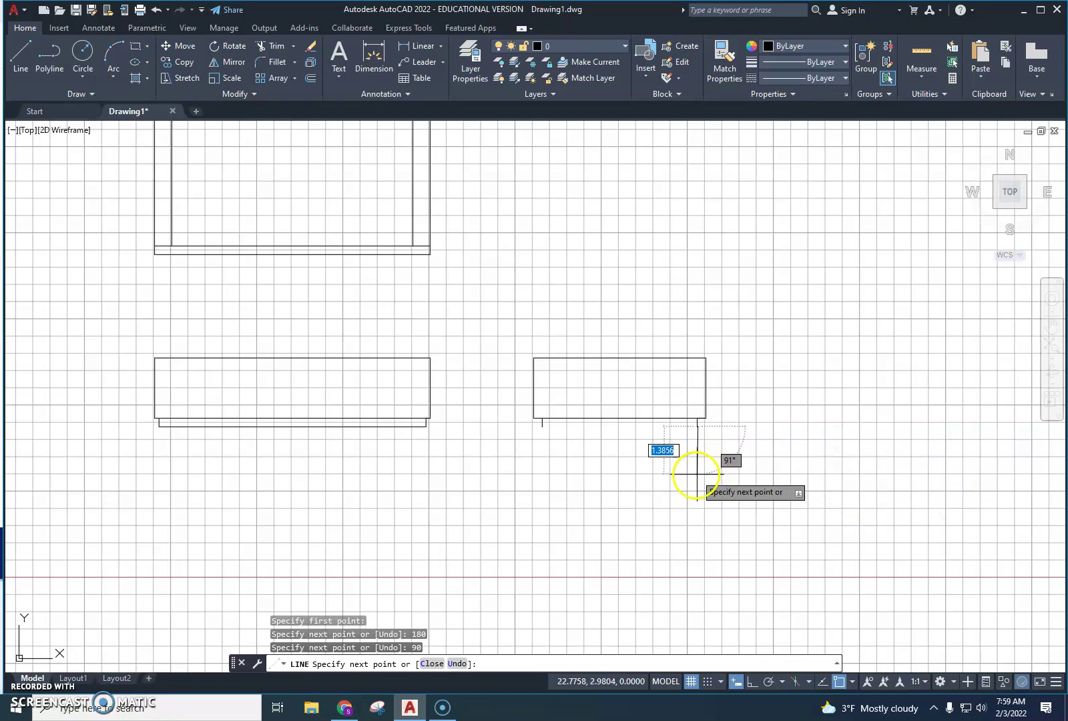
click(542, 426)
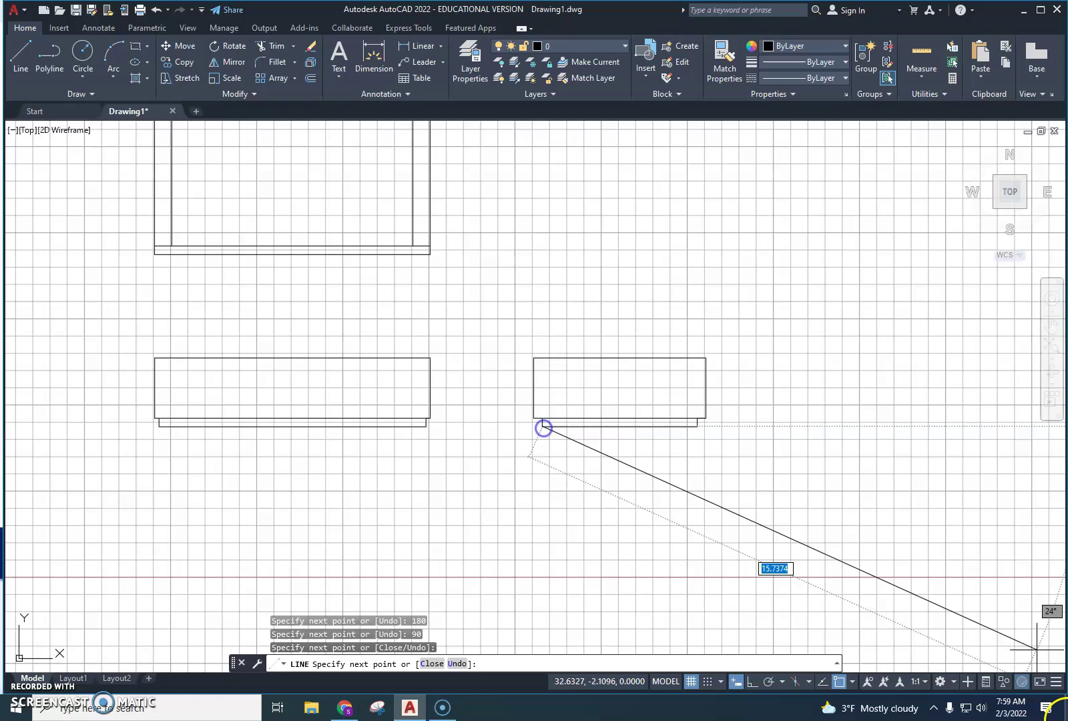
key(Escape)
key(Escape)
key(Escape)
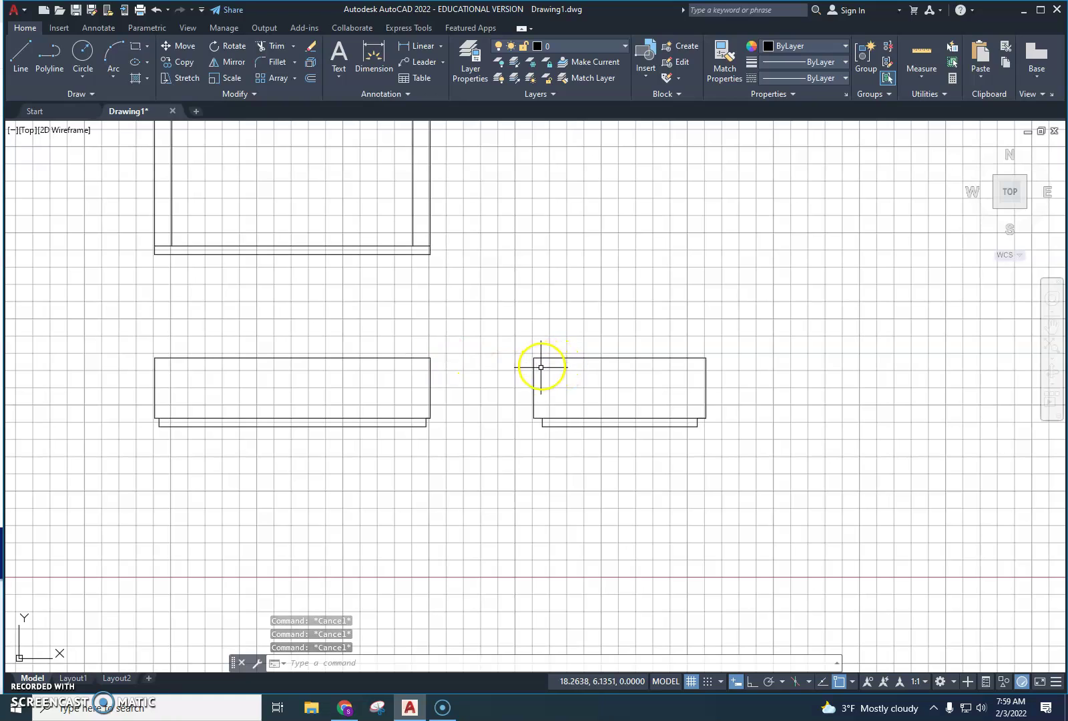
Draw a 1.75 vertical wall line inset 0.25 from the end view's top-left corner
click(22, 54)
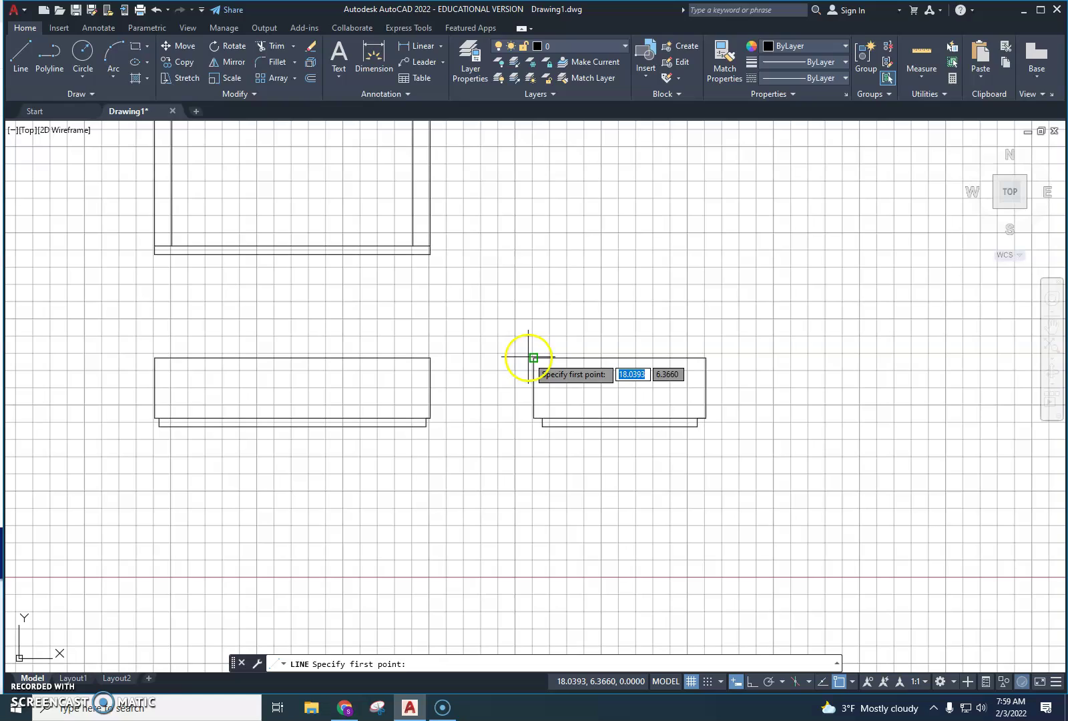
click(529, 357)
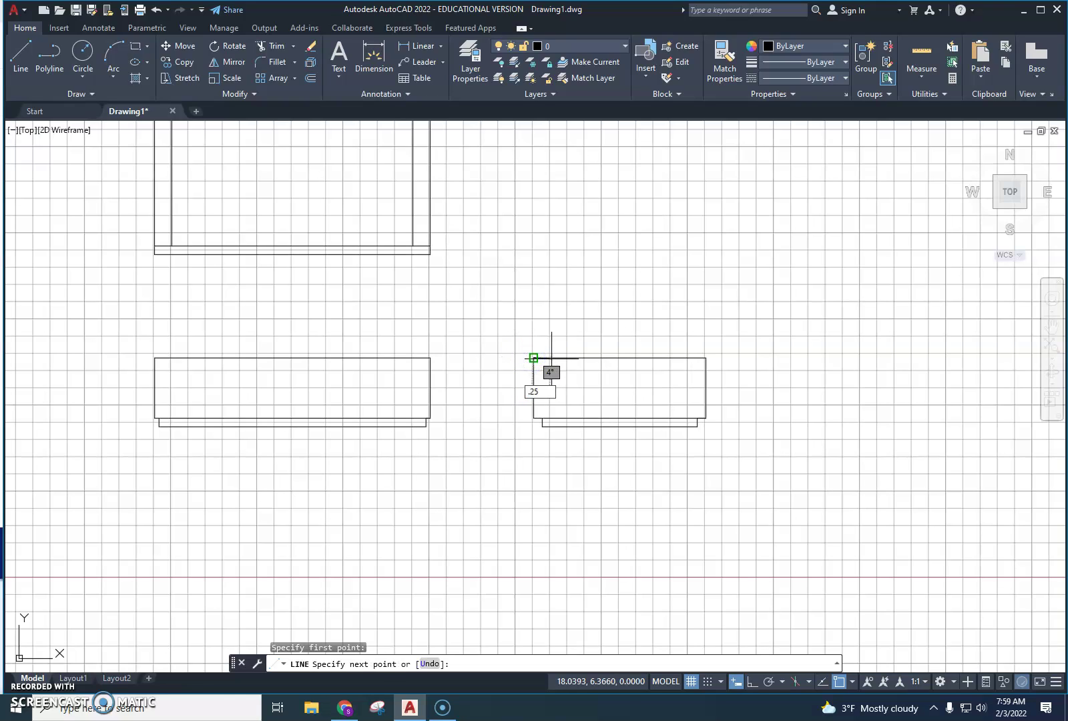
text(.25)
key(Return)
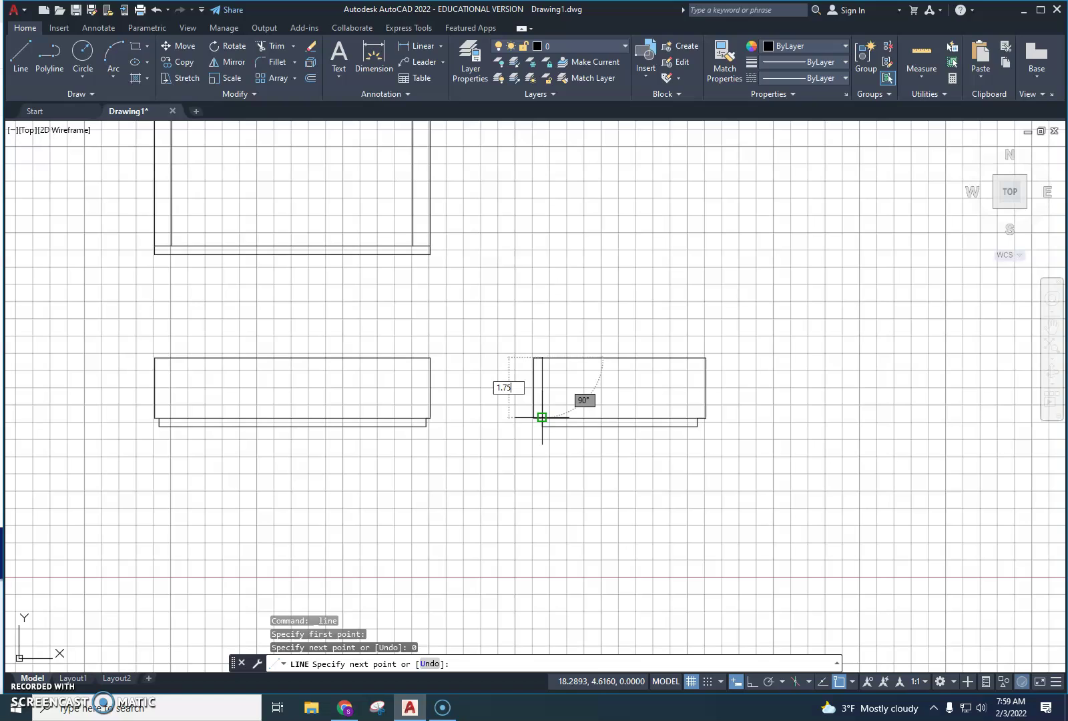
text(1.75)
key(Tab)
text(9)
key(Return)
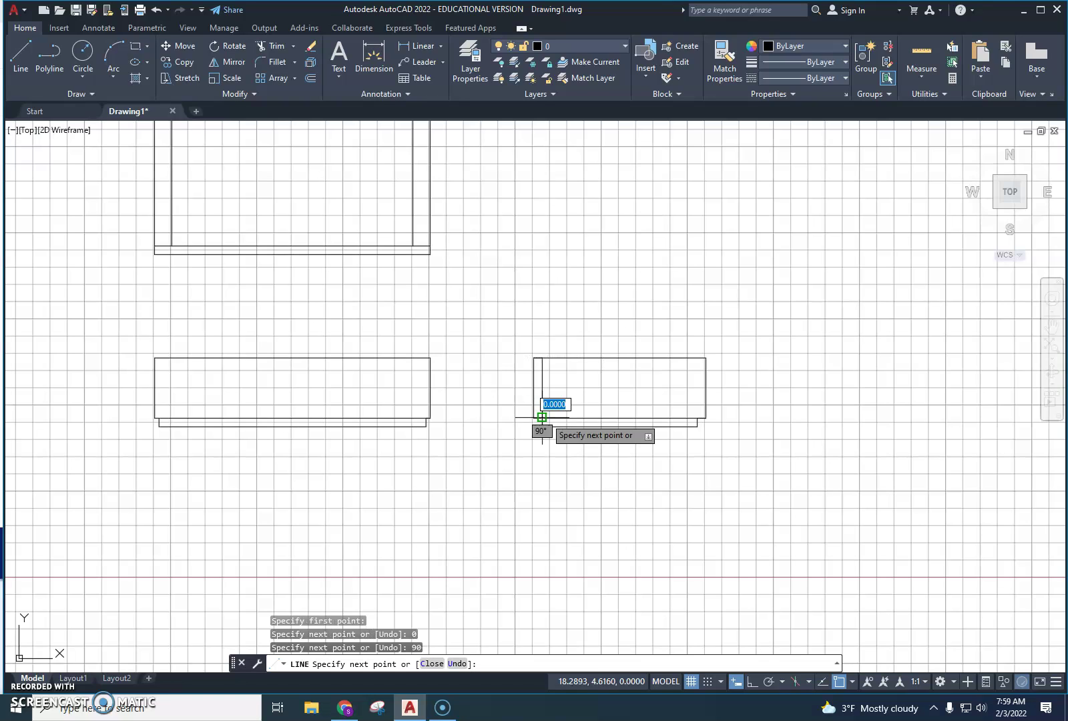
key(Escape)
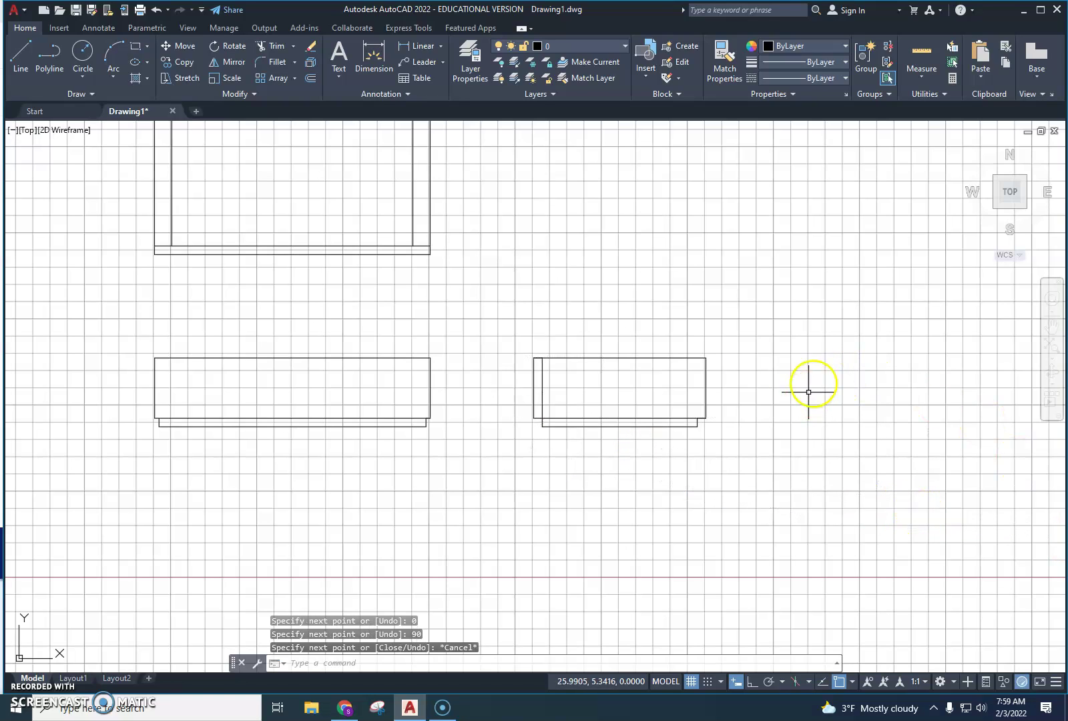
Erase the two stray short lines left at the end view's corners
click(538, 358)
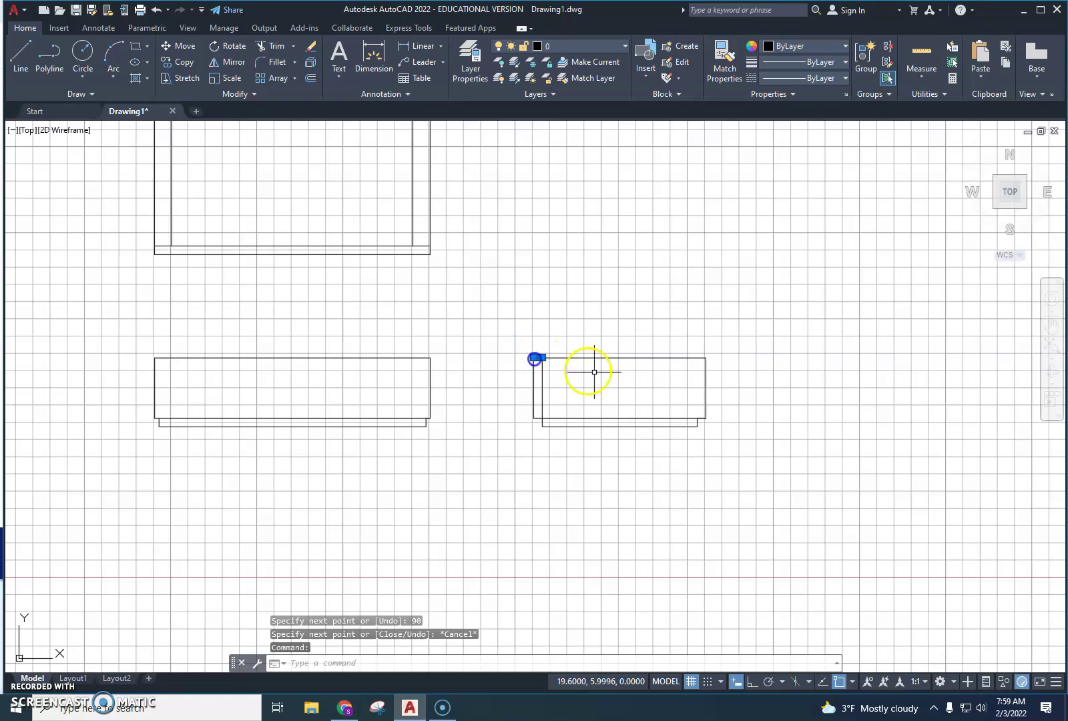
click(701, 418)
key(Delete)
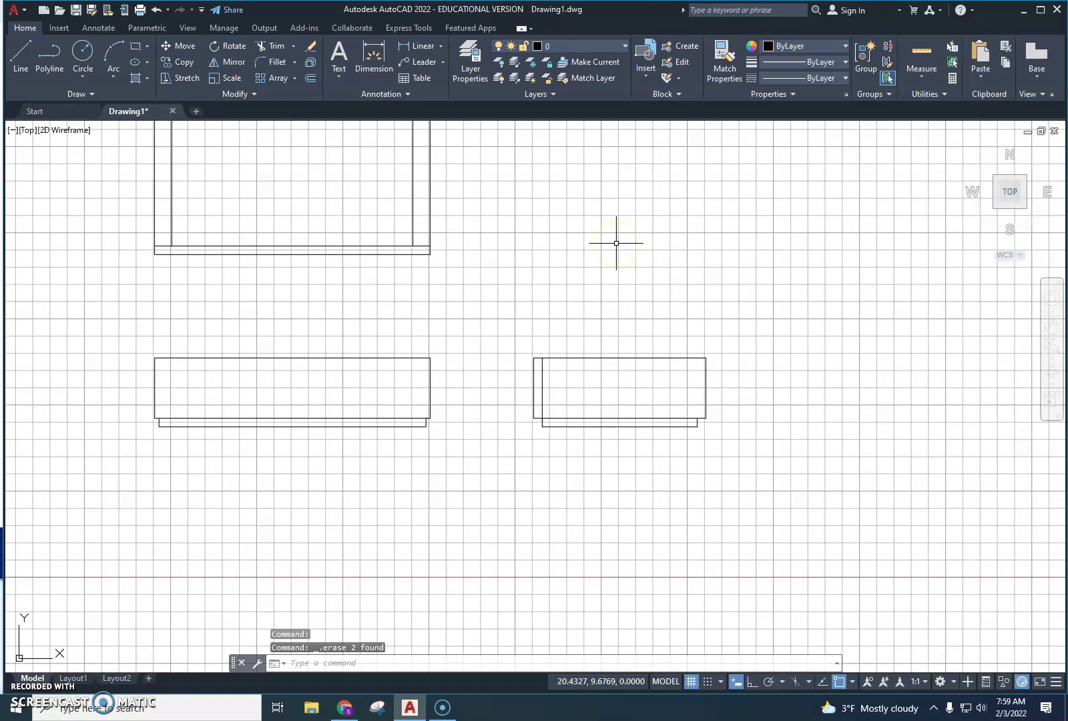
From the end view's top-right corner, draw 0.25 segments at 180° and then at 90°
click(21, 54)
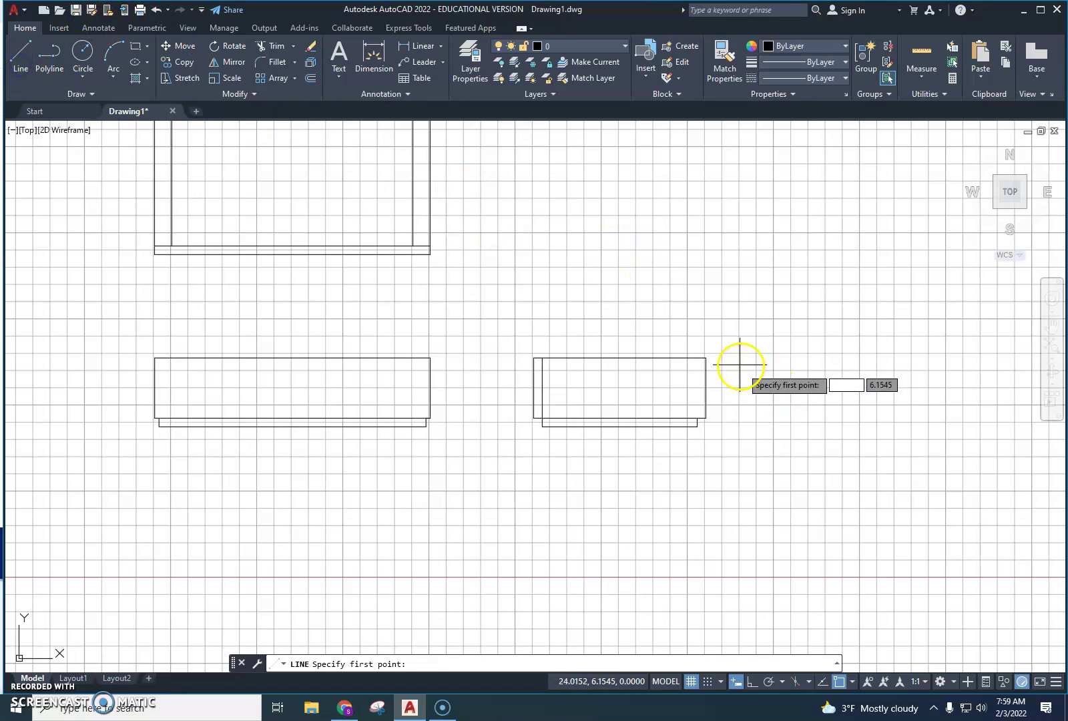
click(705, 358)
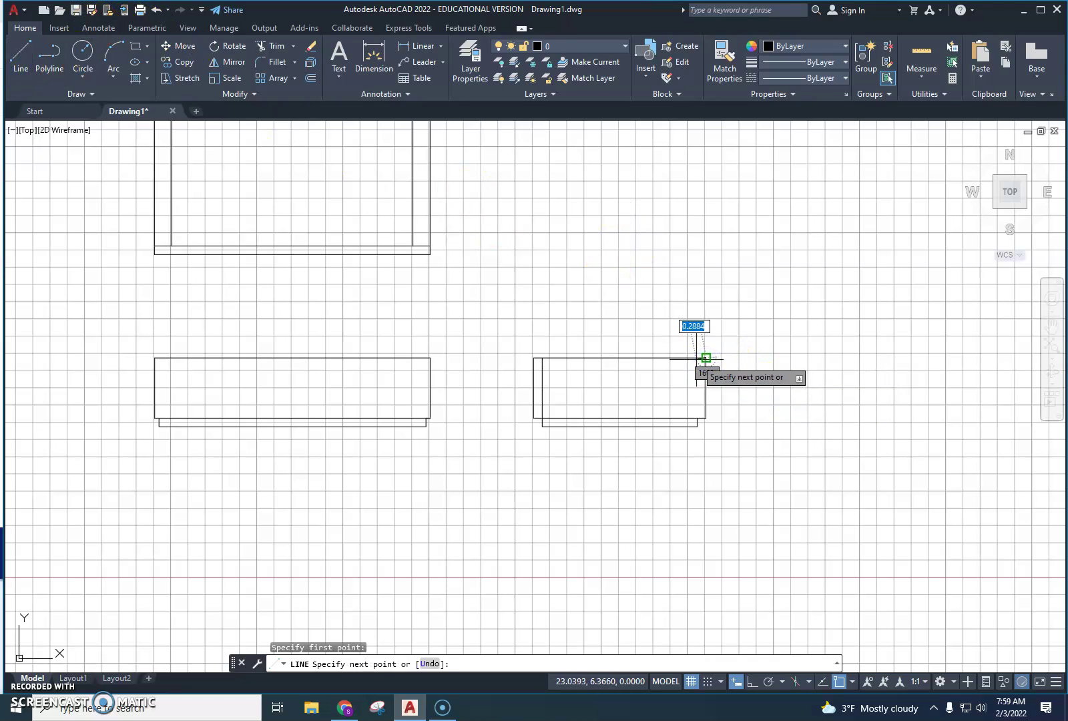
text(.25)
key(Tab)
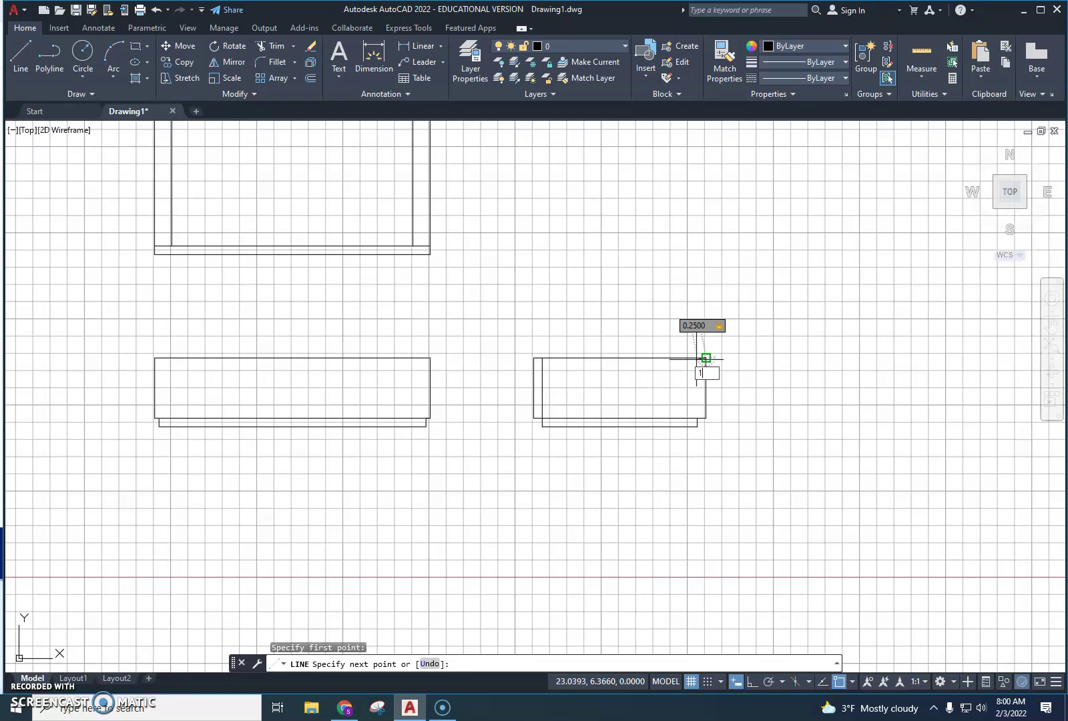
text(180)
key(Return)
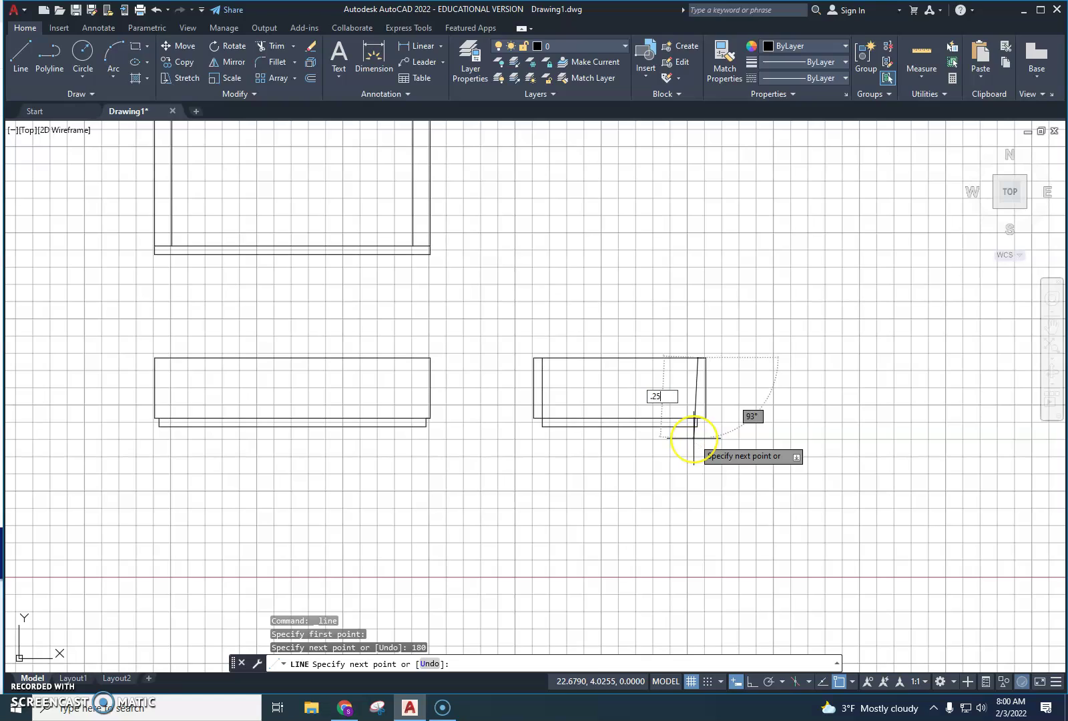
text(.25)
key(Tab)
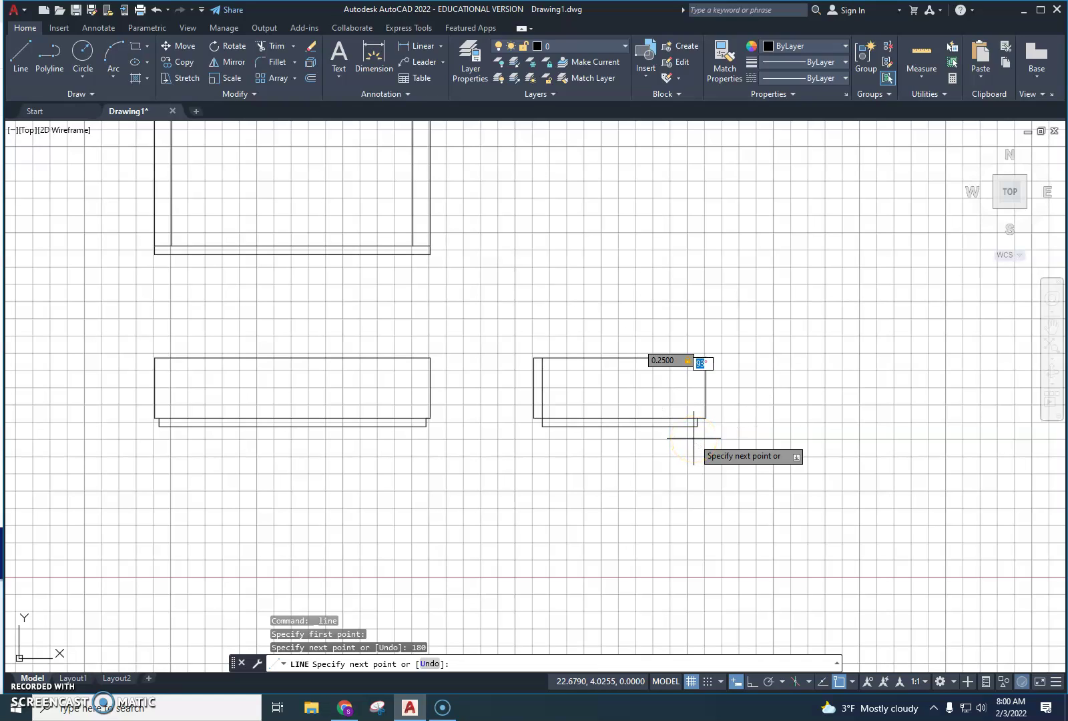
text(90)
key(Return)
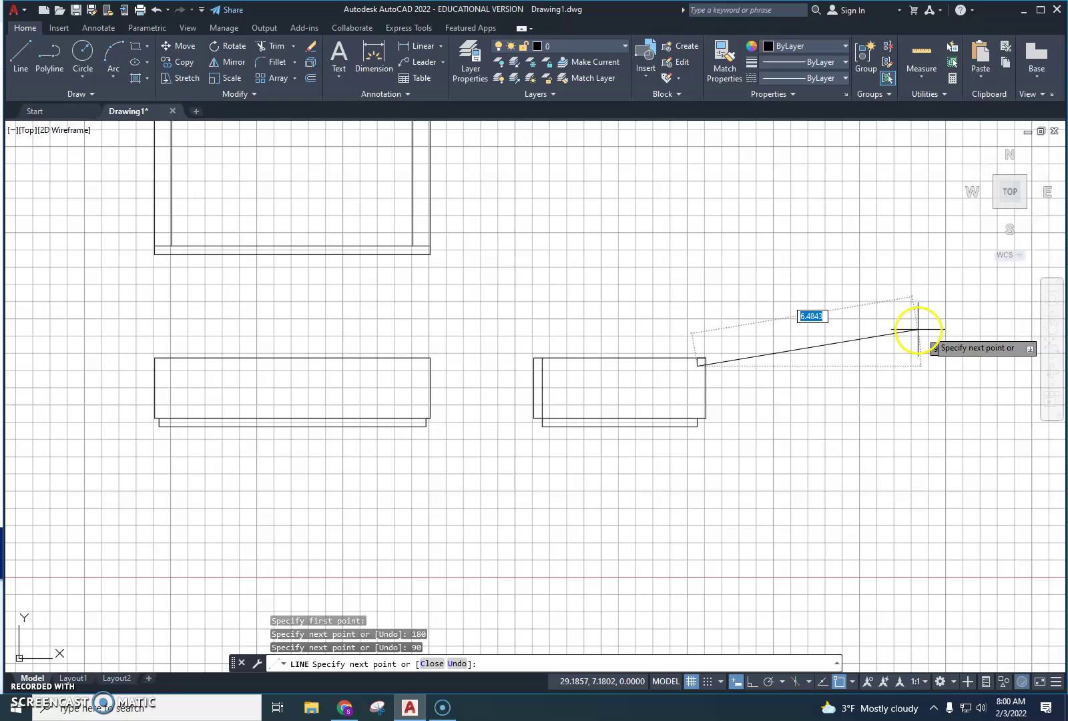
key(Escape)
key(Escape)
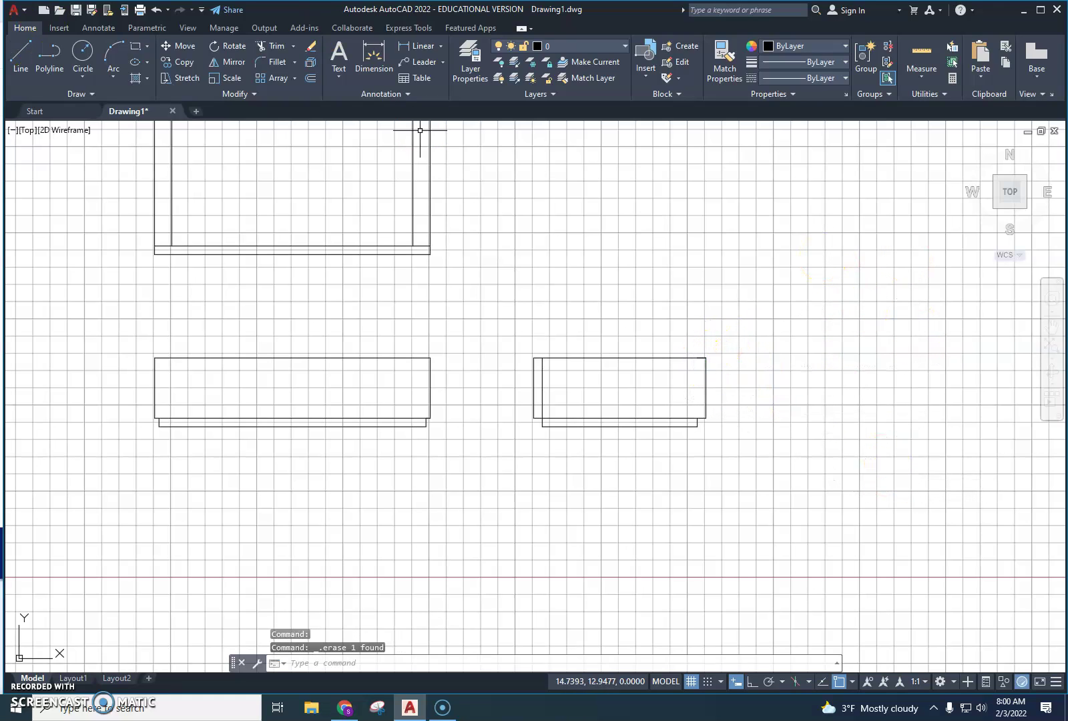
Draw a 1.75 line at 90° for the right wall, just inside the end view's edge
click(20, 53)
click(698, 358)
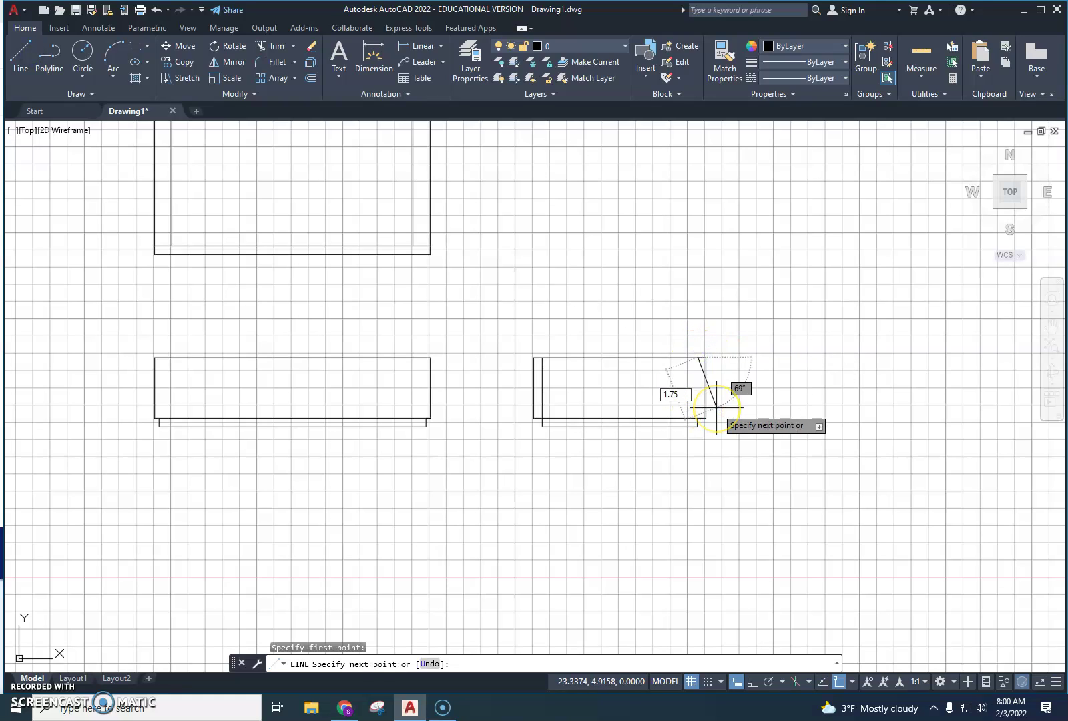
text(1.75)
key(Tab)
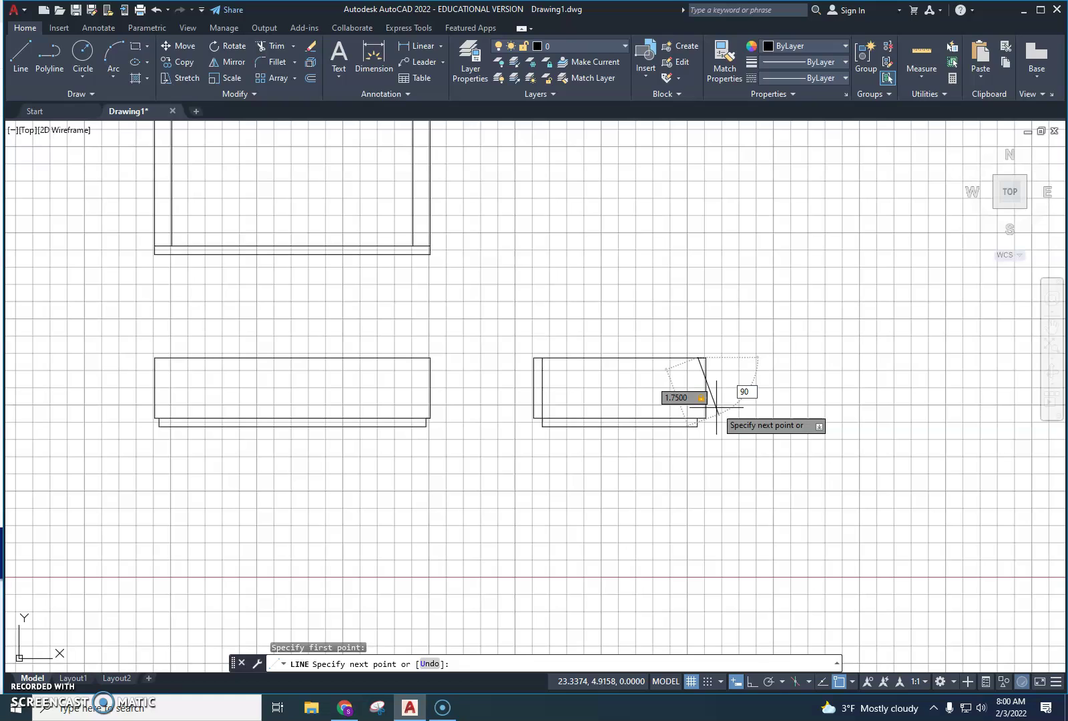
text(90)
key(Escape)
key(Escape)
key(Escape)
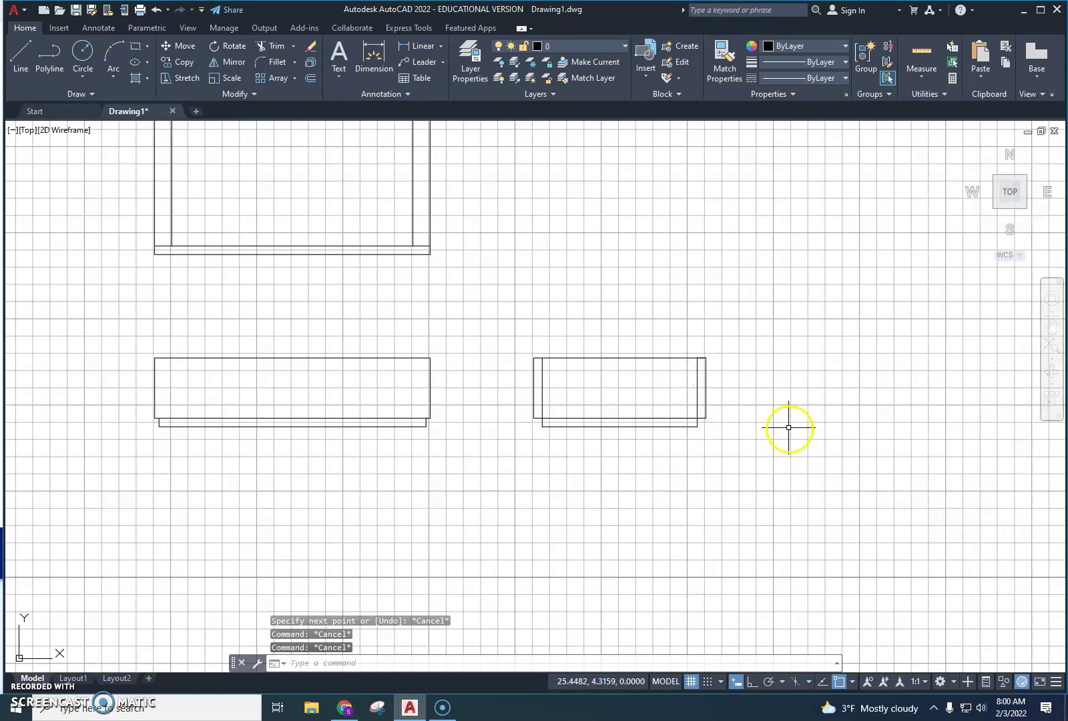
Zoom with the mouse wheel until the walled top view, side view and end view all fit
scroll(693, 389, up, 1)
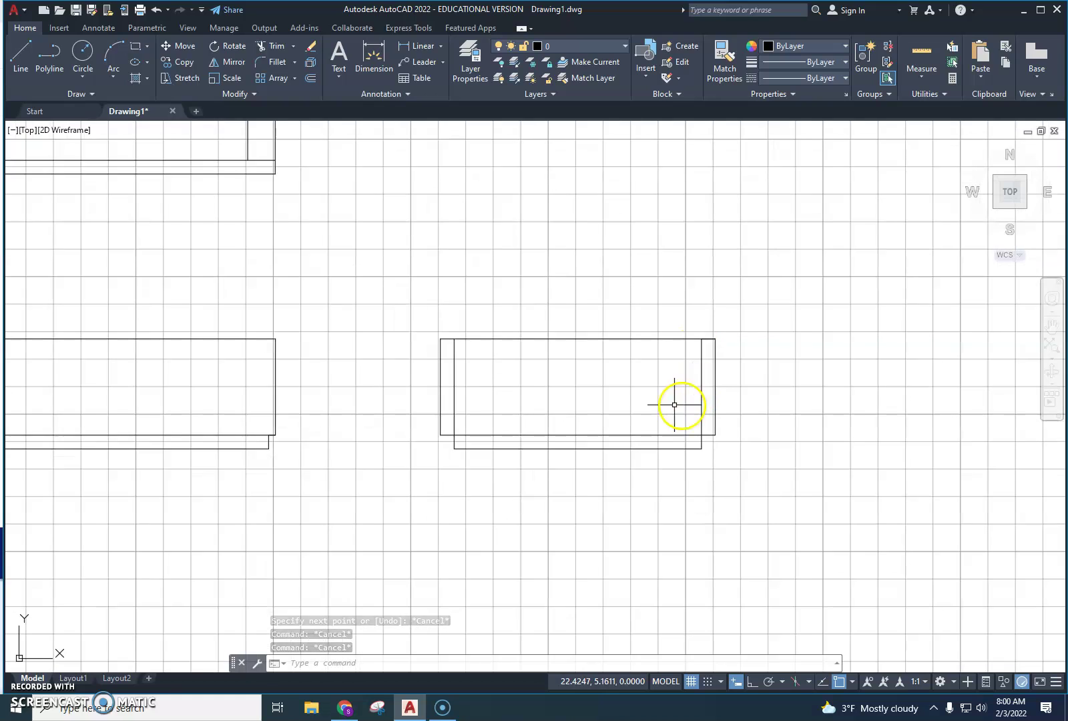
scroll(678, 405, down, 2)
scroll(681, 401, up, 1)
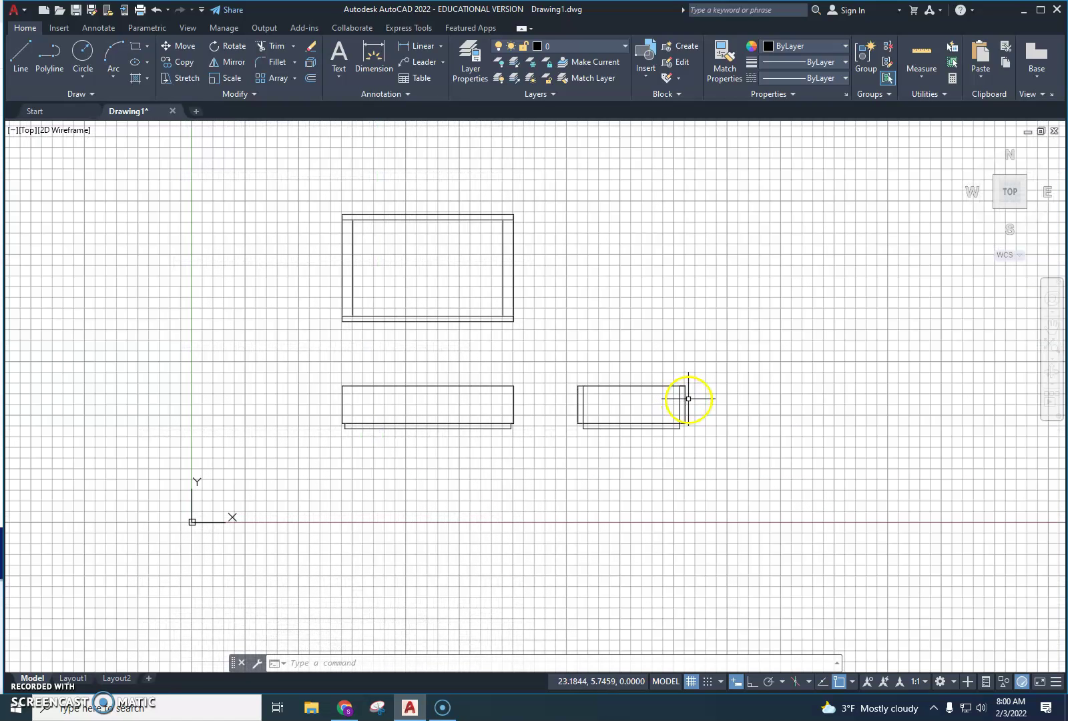